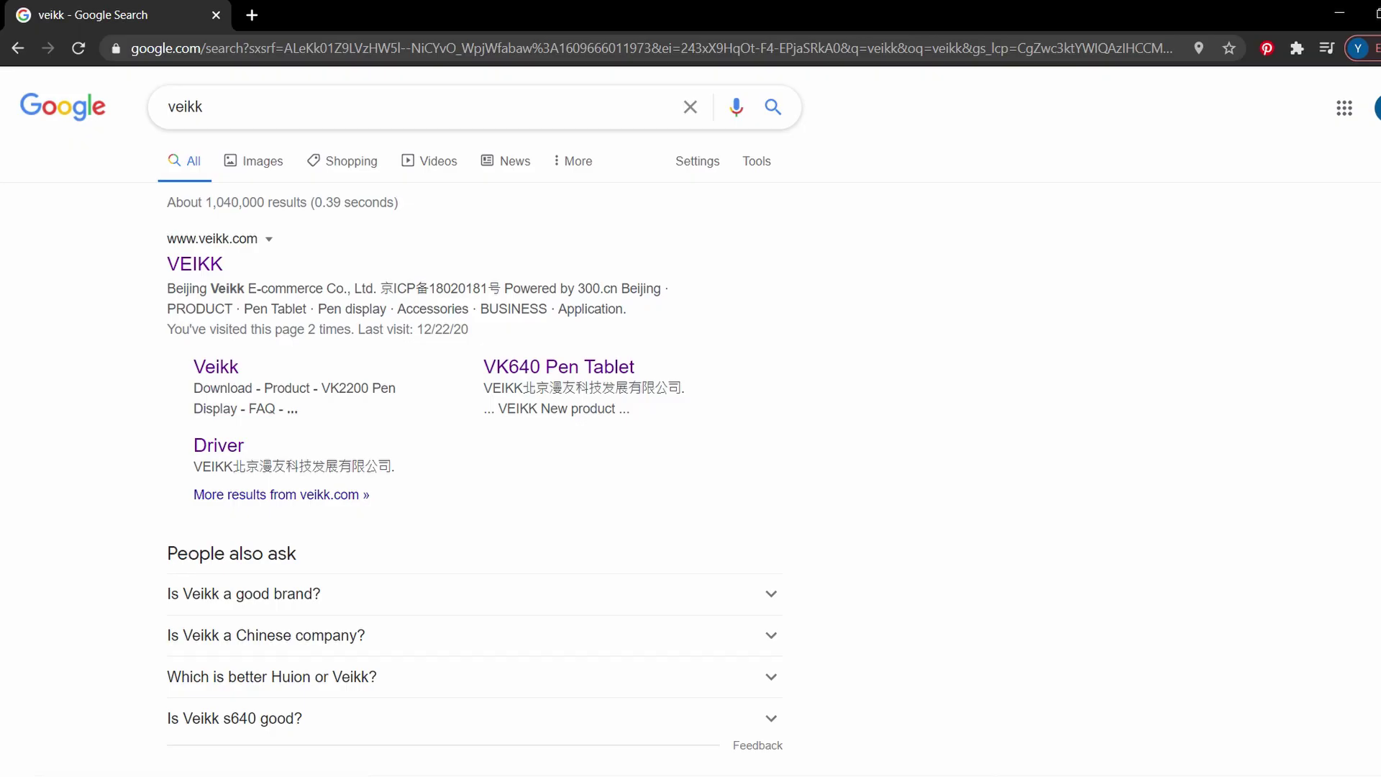
# - Open the VEIKK website from the search results and download the Windows driver from its driver download page
pyautogui.click(201, 119)
pyautogui.click(195, 261)
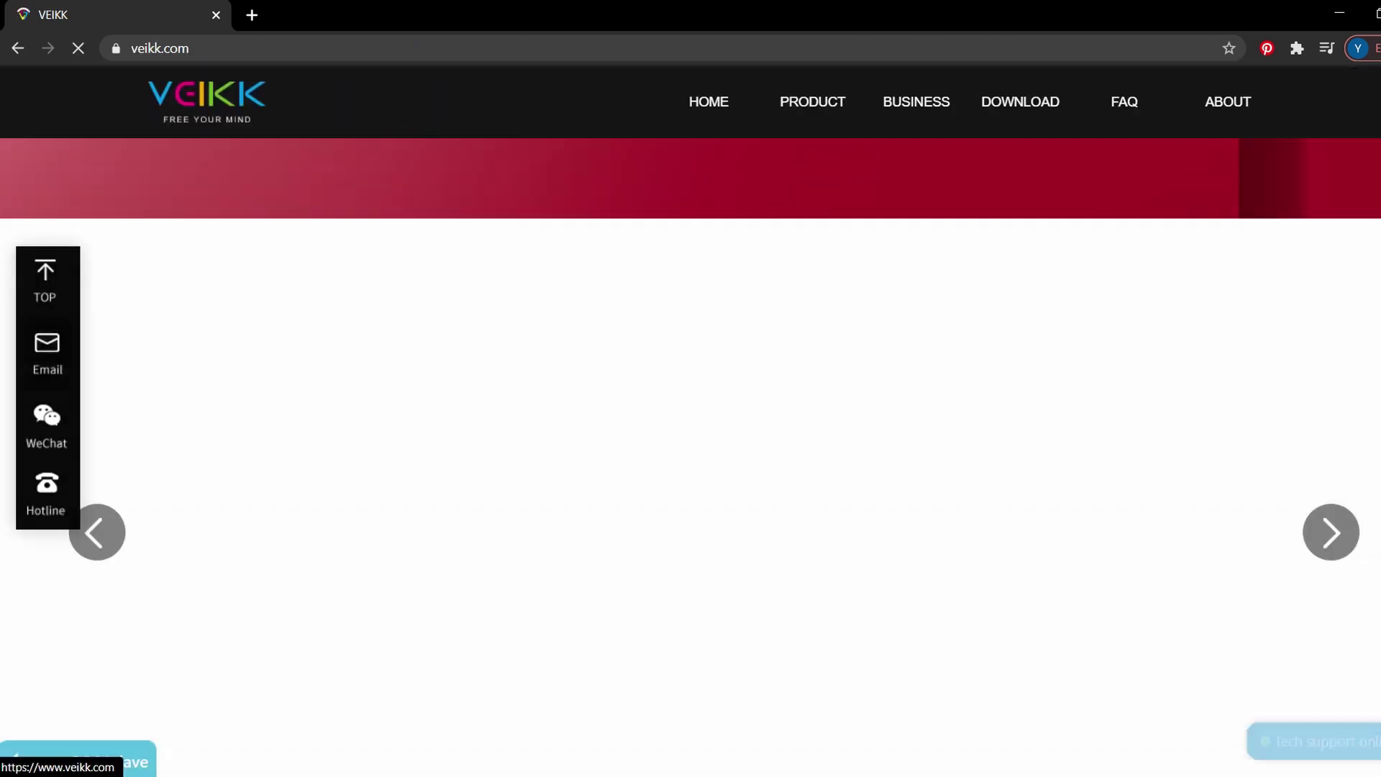
pyautogui.moveTo(1020, 101)
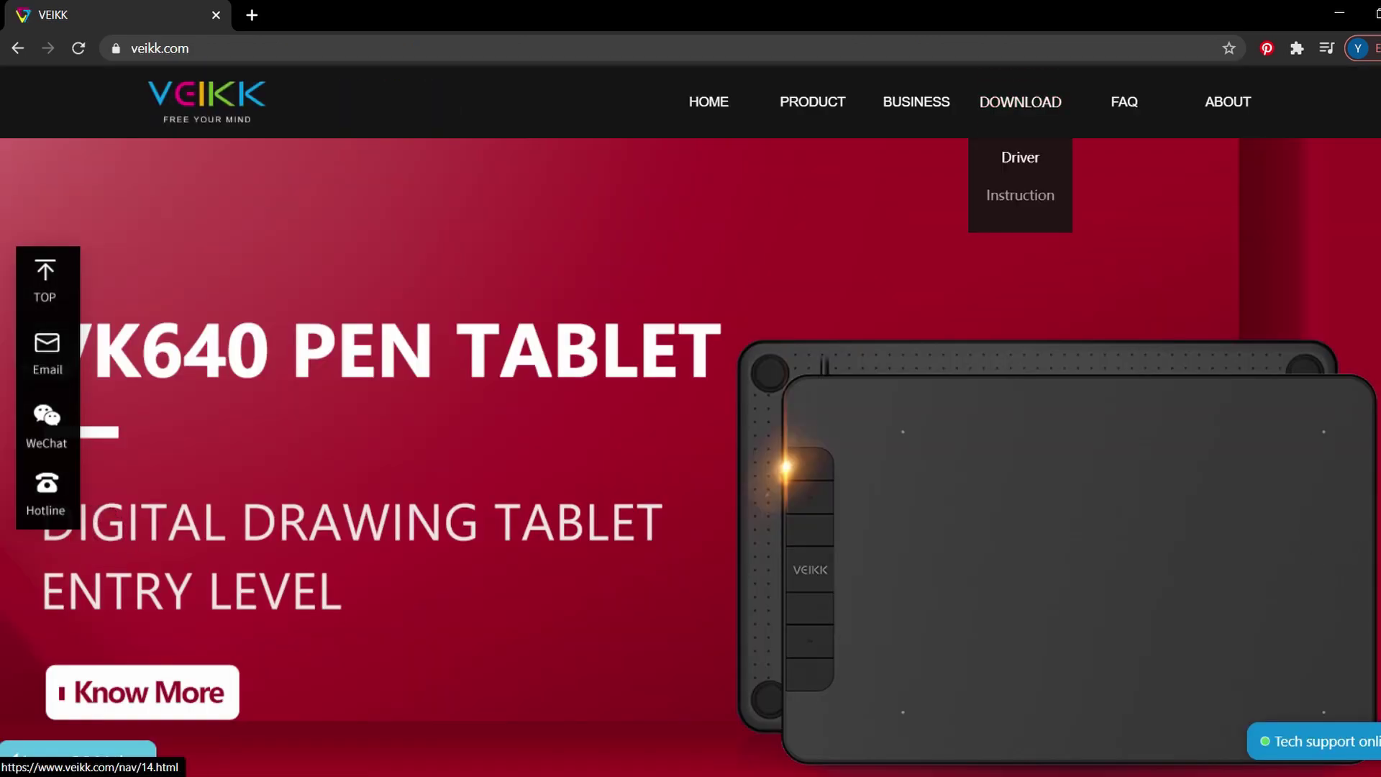
pyautogui.click(1020, 154)
pyautogui.scroll(-1, 690, 306)
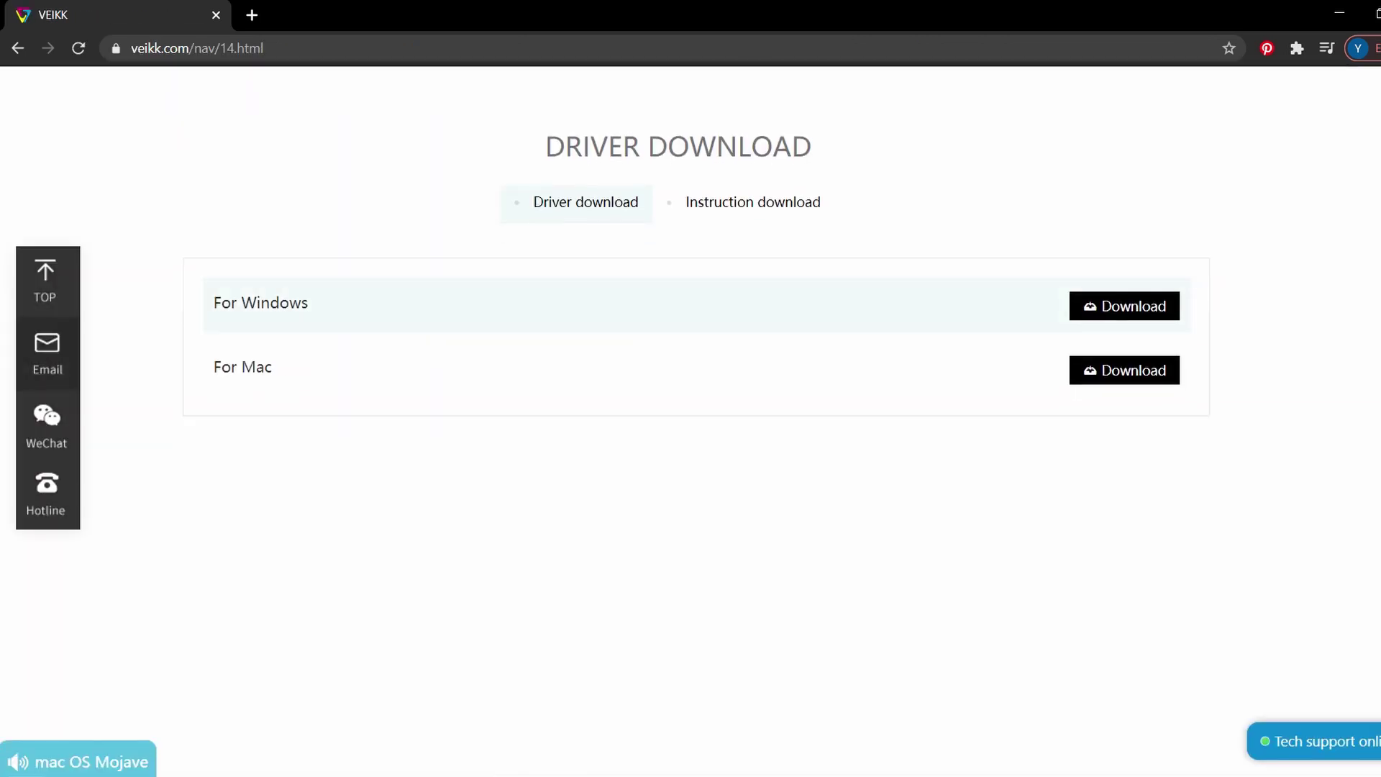
pyautogui.click(1125, 306)
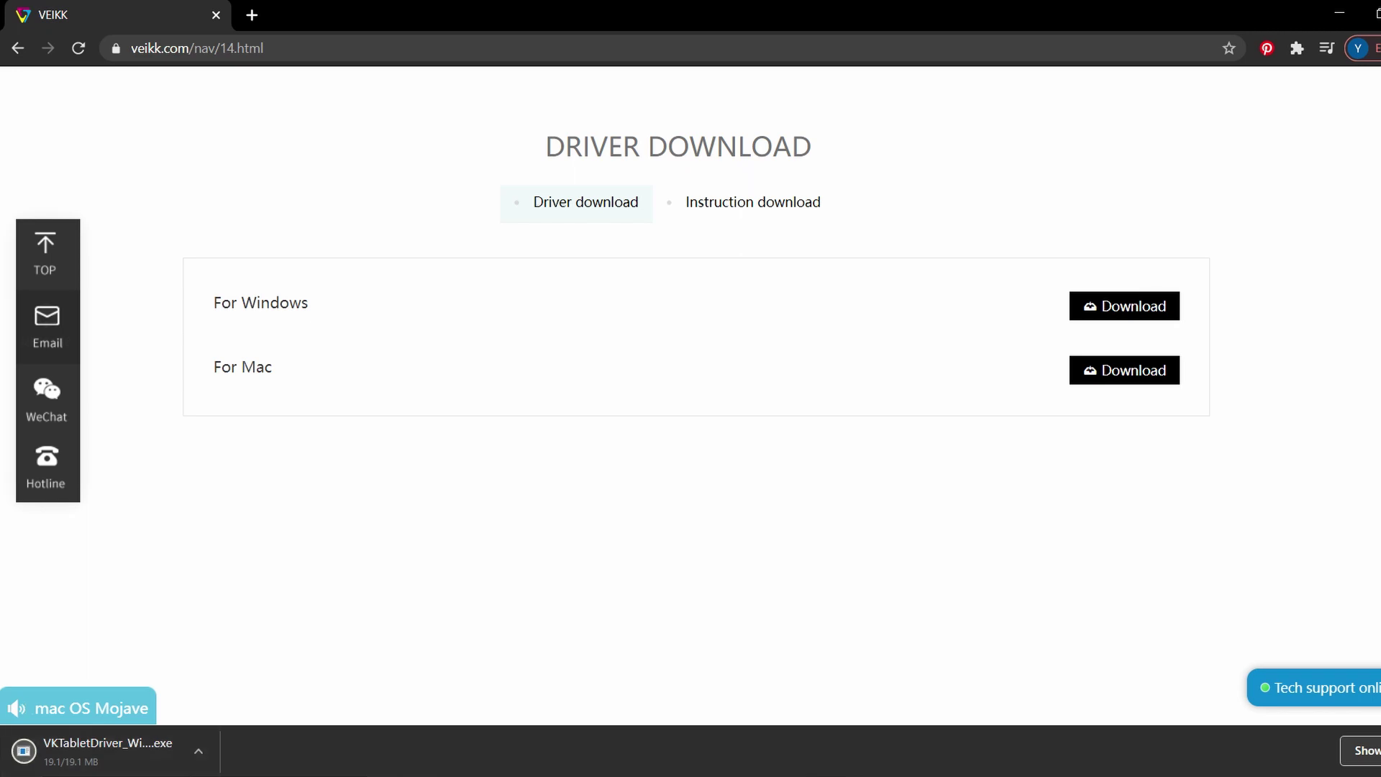
# - Run the downloaded driver installer, install to C:\Program Files\VKTablet, and ignore the request to close applications
pyautogui.click(198, 752)
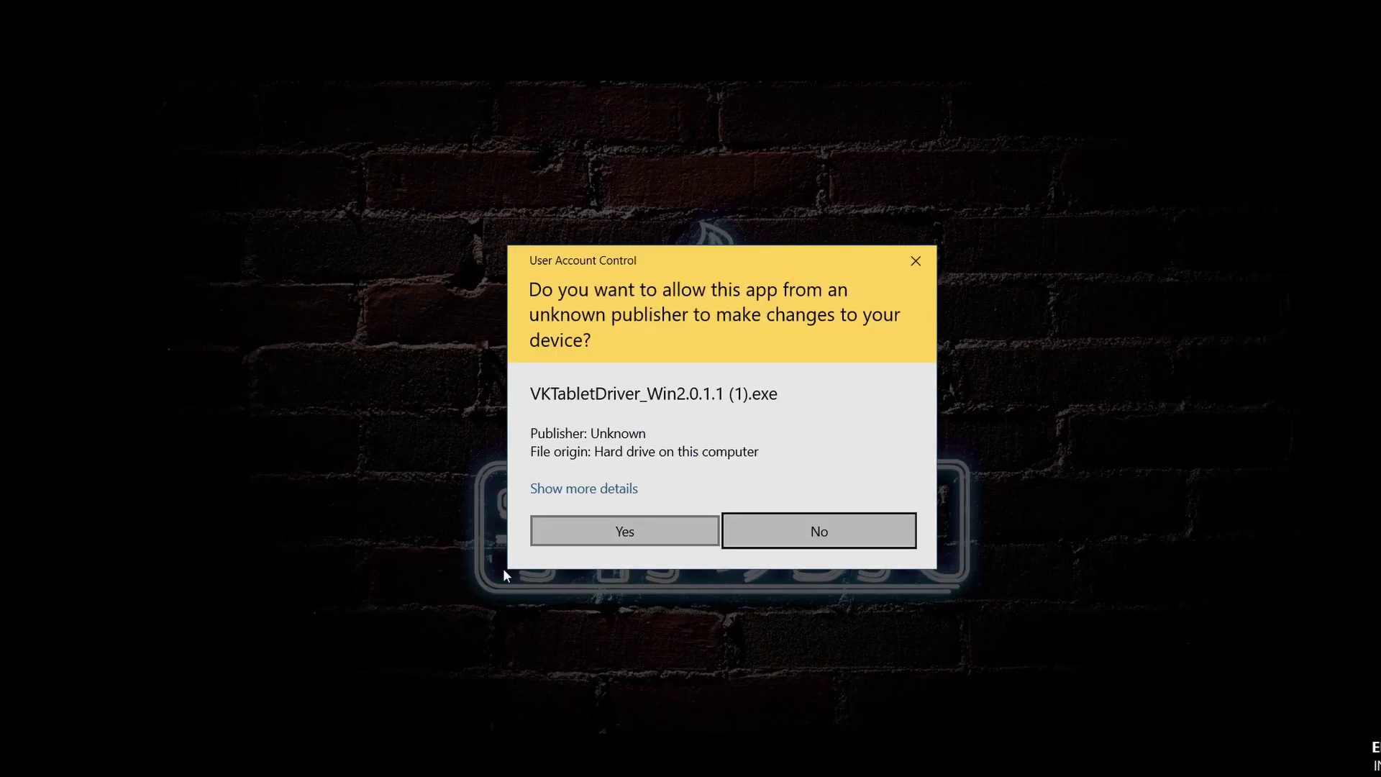
pyautogui.click(654, 533)
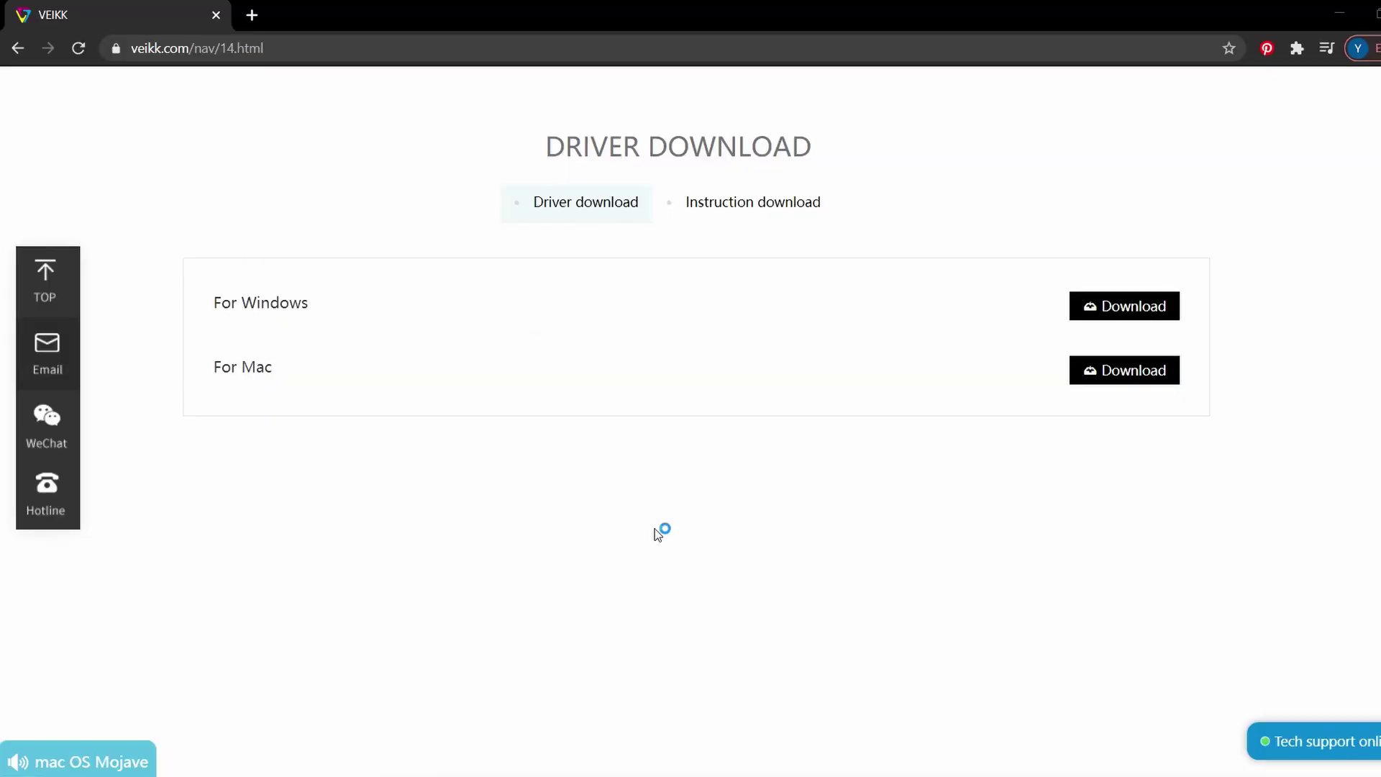
pyautogui.click(769, 463)
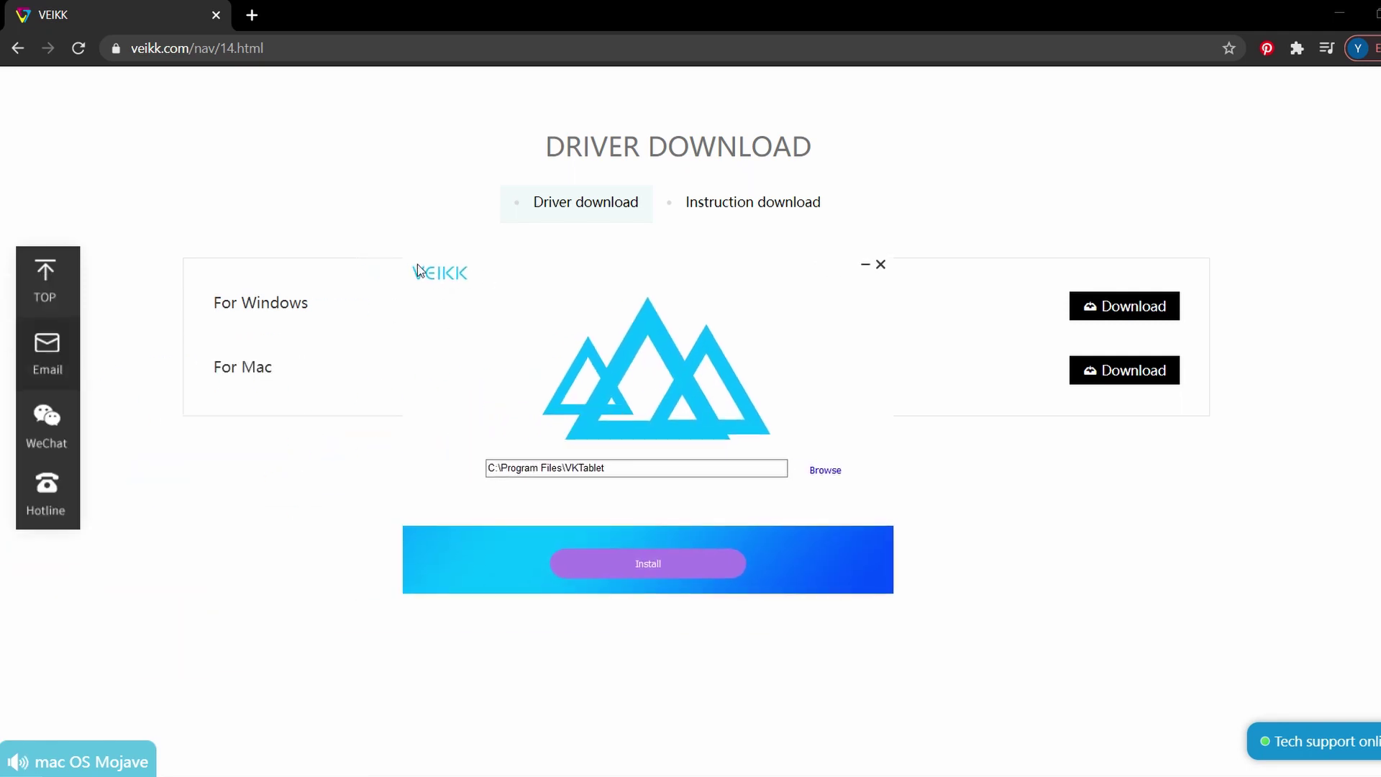
pyautogui.click(628, 568)
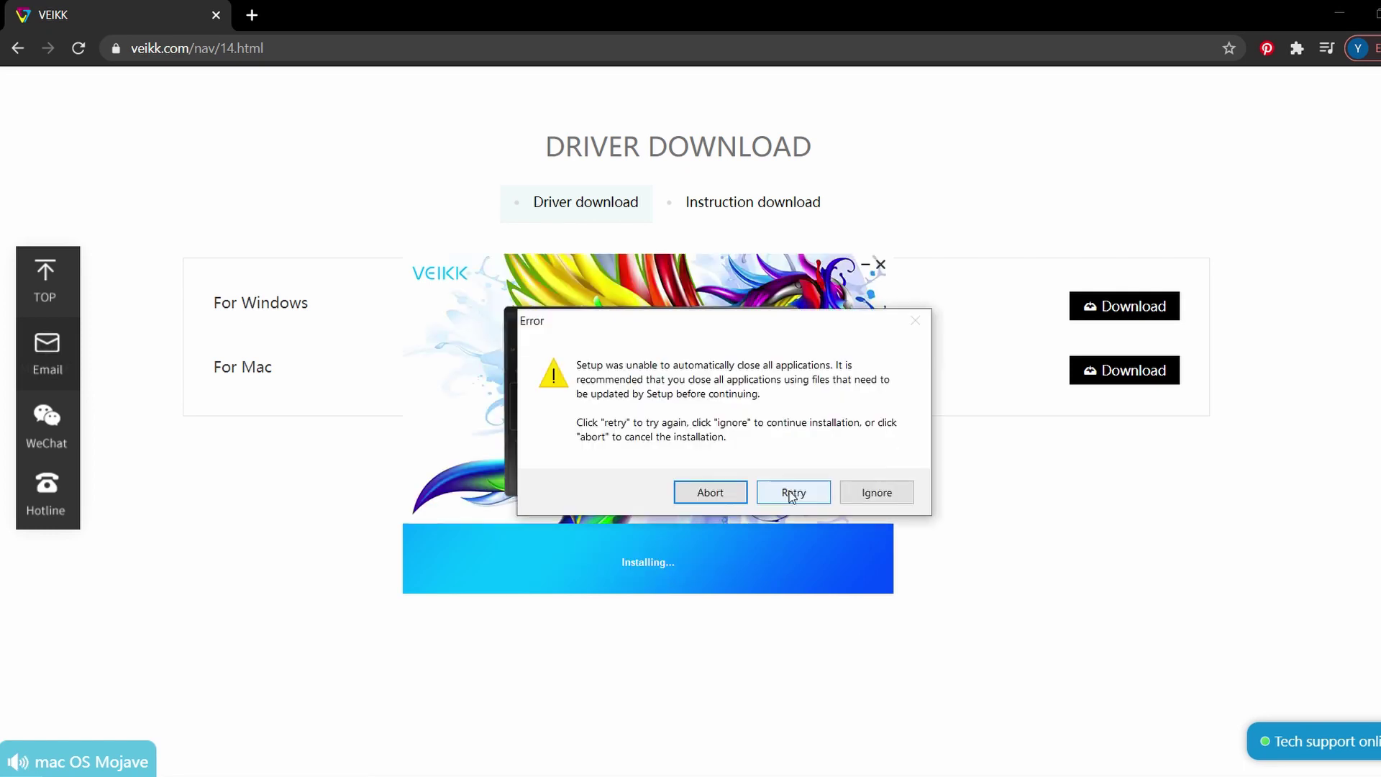
pyautogui.click(879, 493)
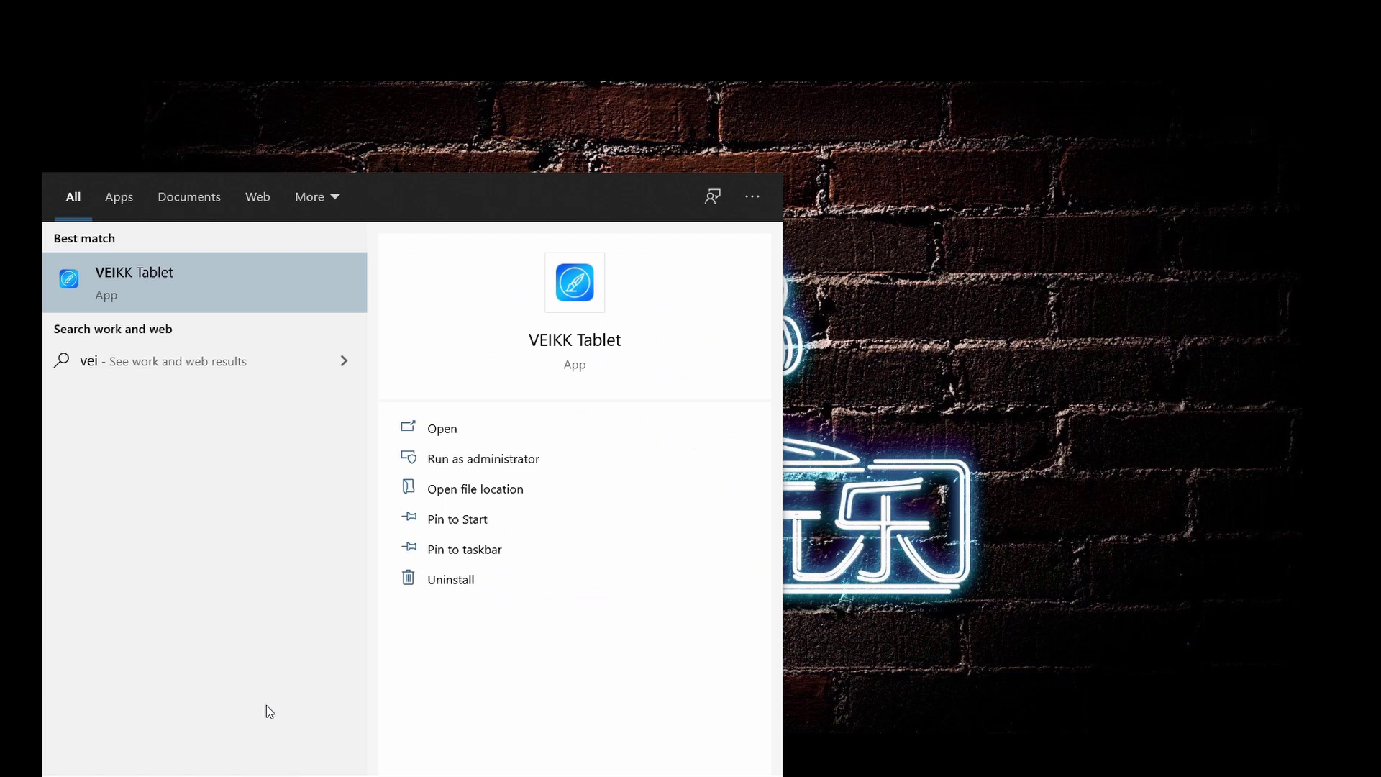
# - Open the VEIKK Pen Tablet settings and select the A15PRO as the device
pyautogui.write('k')
pyautogui.click(169, 278)
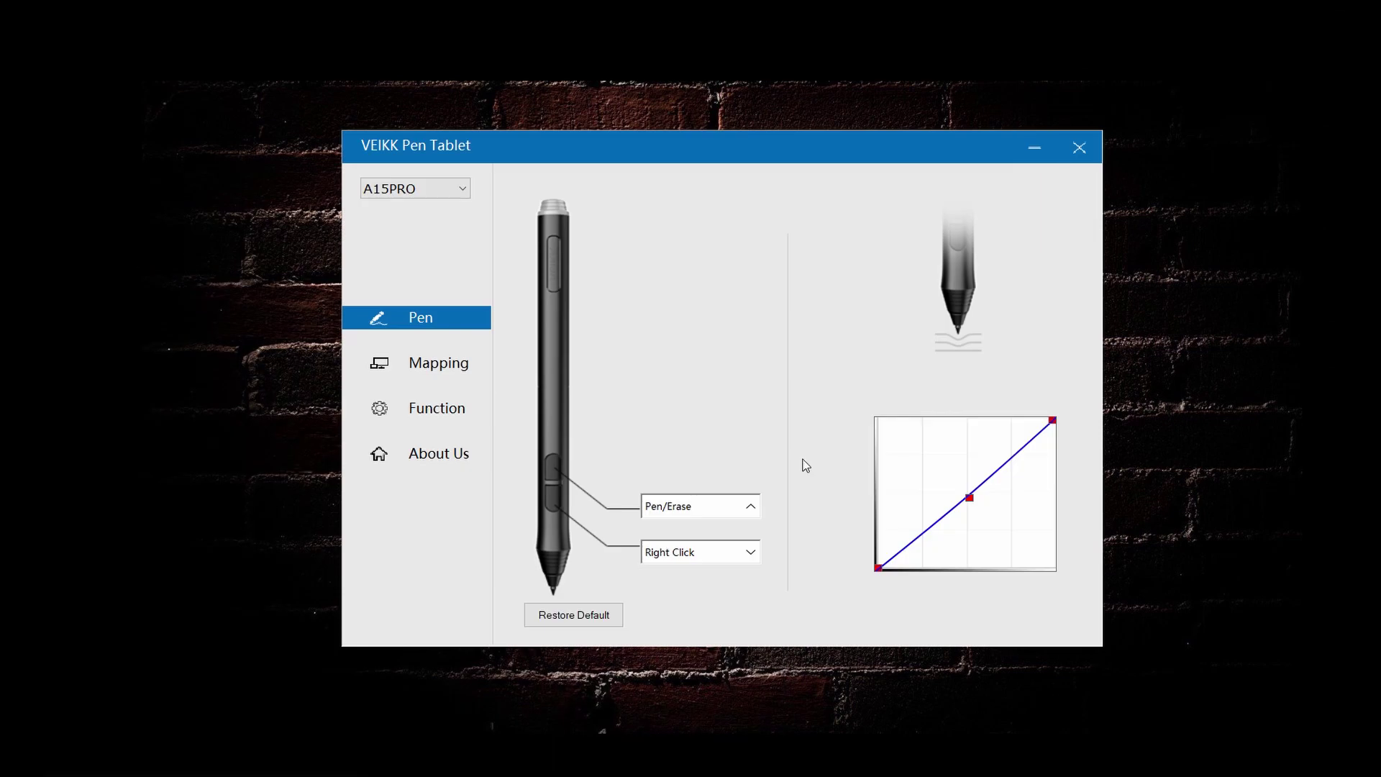
pyautogui.moveTo(780, 161); pyautogui.dragTo(777, 172)
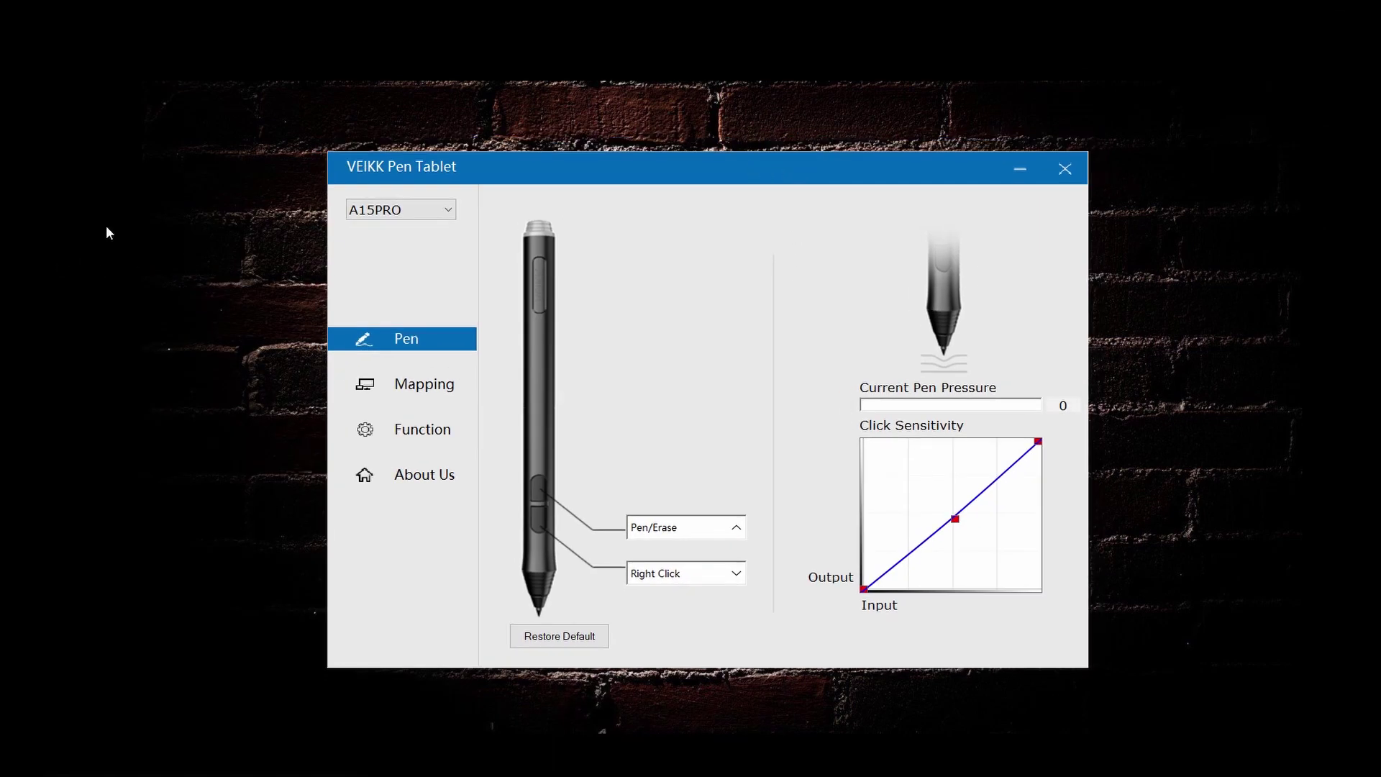
pyautogui.click(436, 215)
pyautogui.click(440, 225)
# - Set the tablet's screen mapping to Monitor1
pyautogui.click(430, 387)
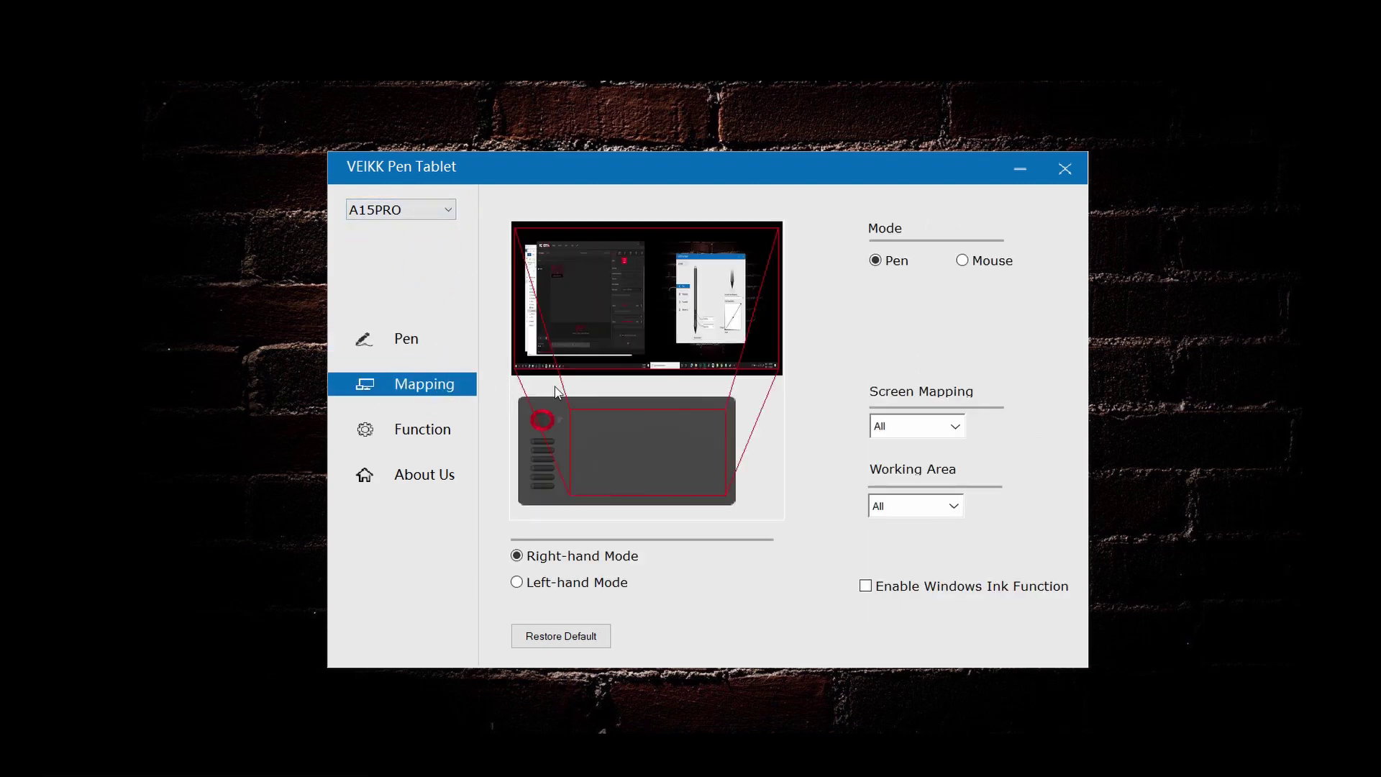
pyautogui.click(953, 426)
pyautogui.click(903, 486)
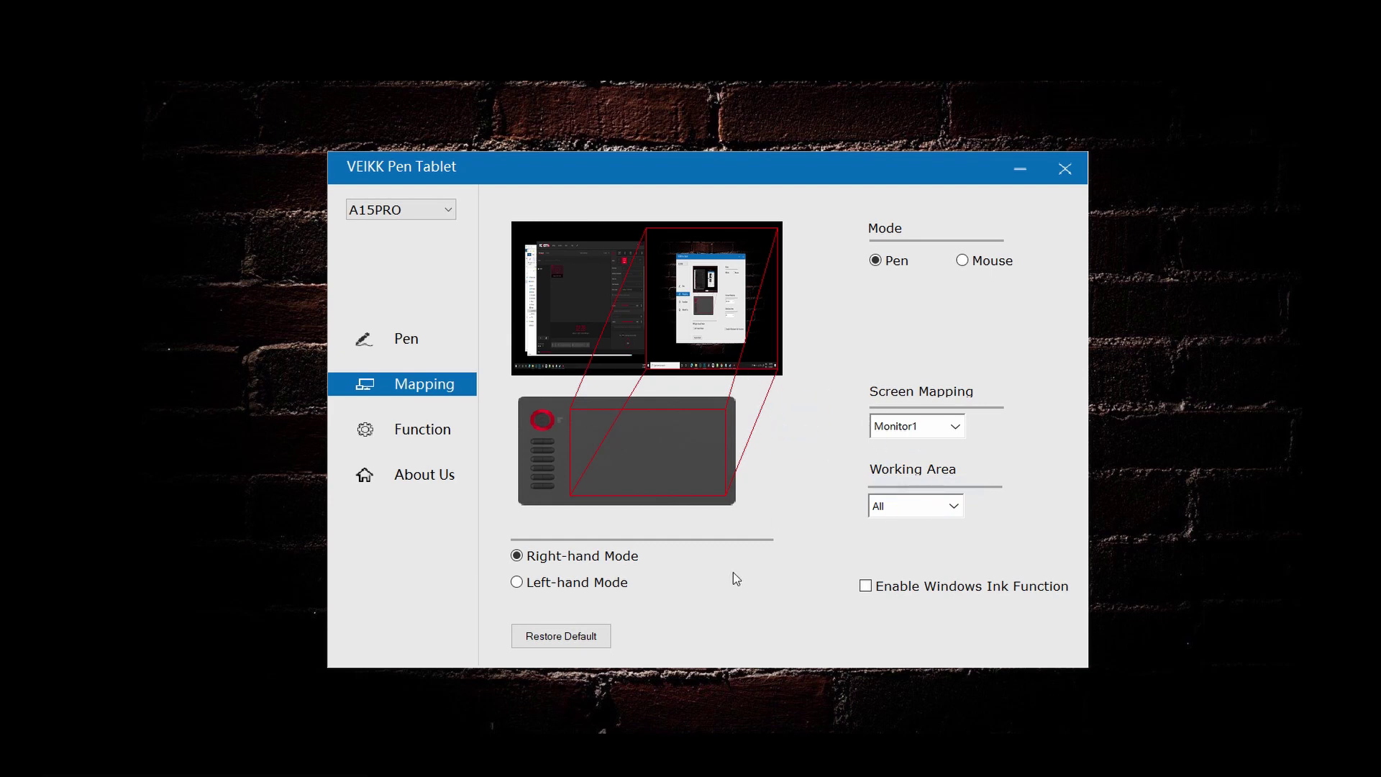
pyautogui.click(718, 554)
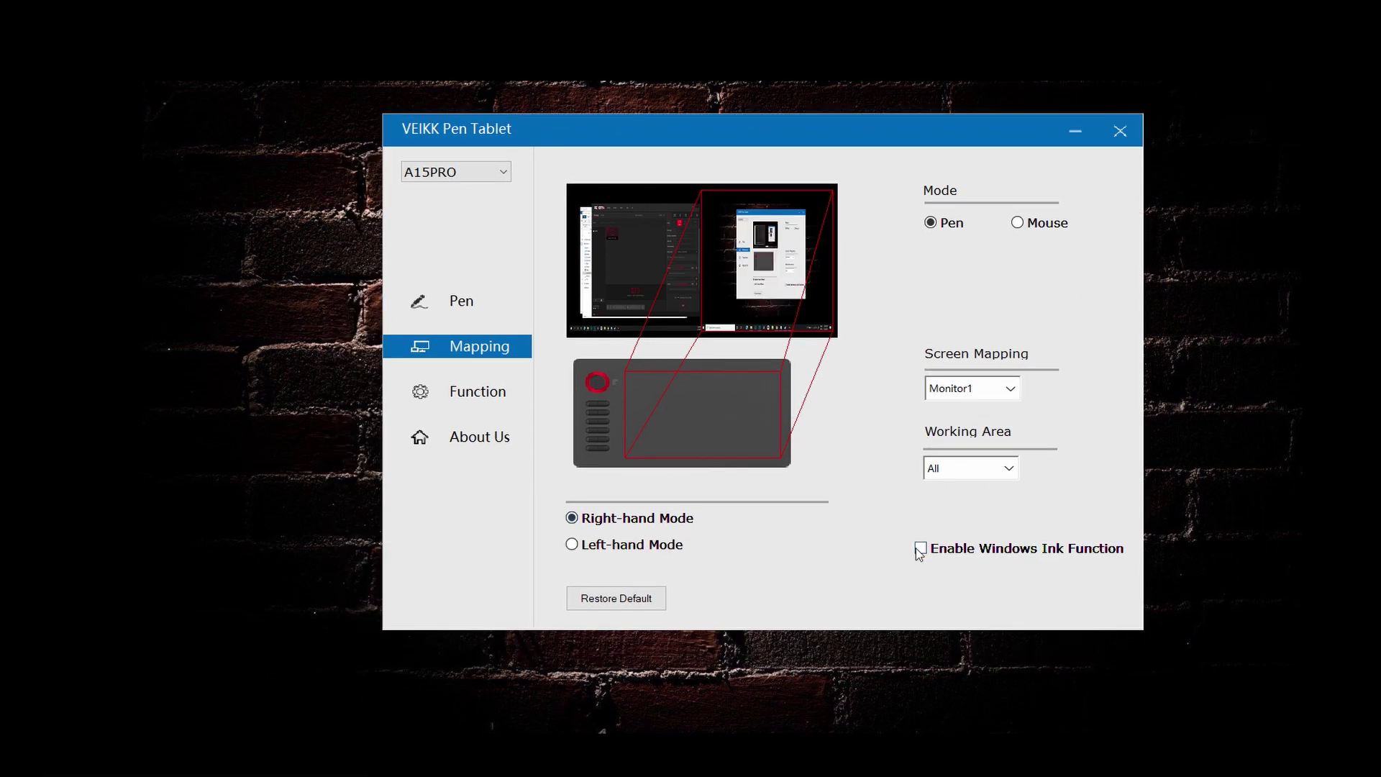
# - Enable the Windows Ink function, and try Left-hand Mode before switching back to Right-hand Mode
pyautogui.click(921, 549)
pyautogui.click(573, 545)
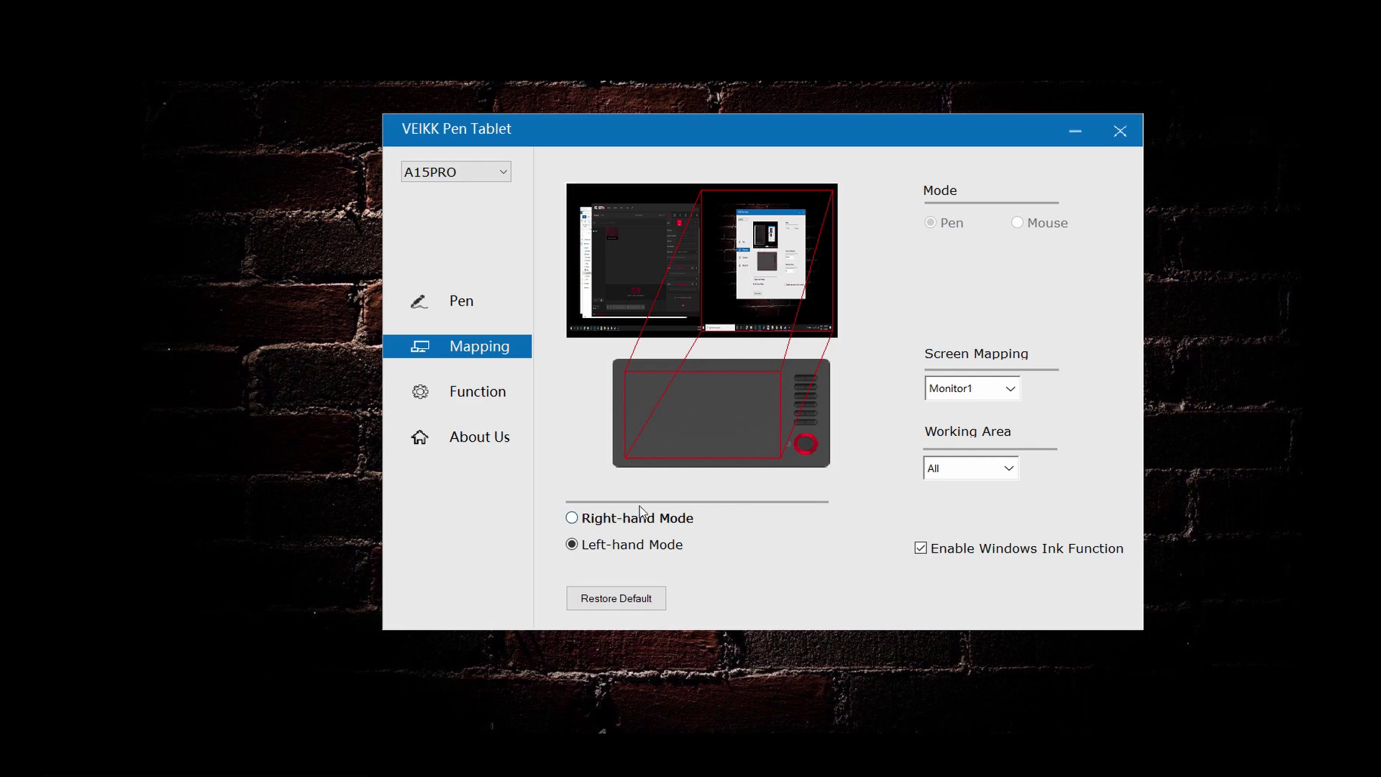
pyautogui.click(586, 518)
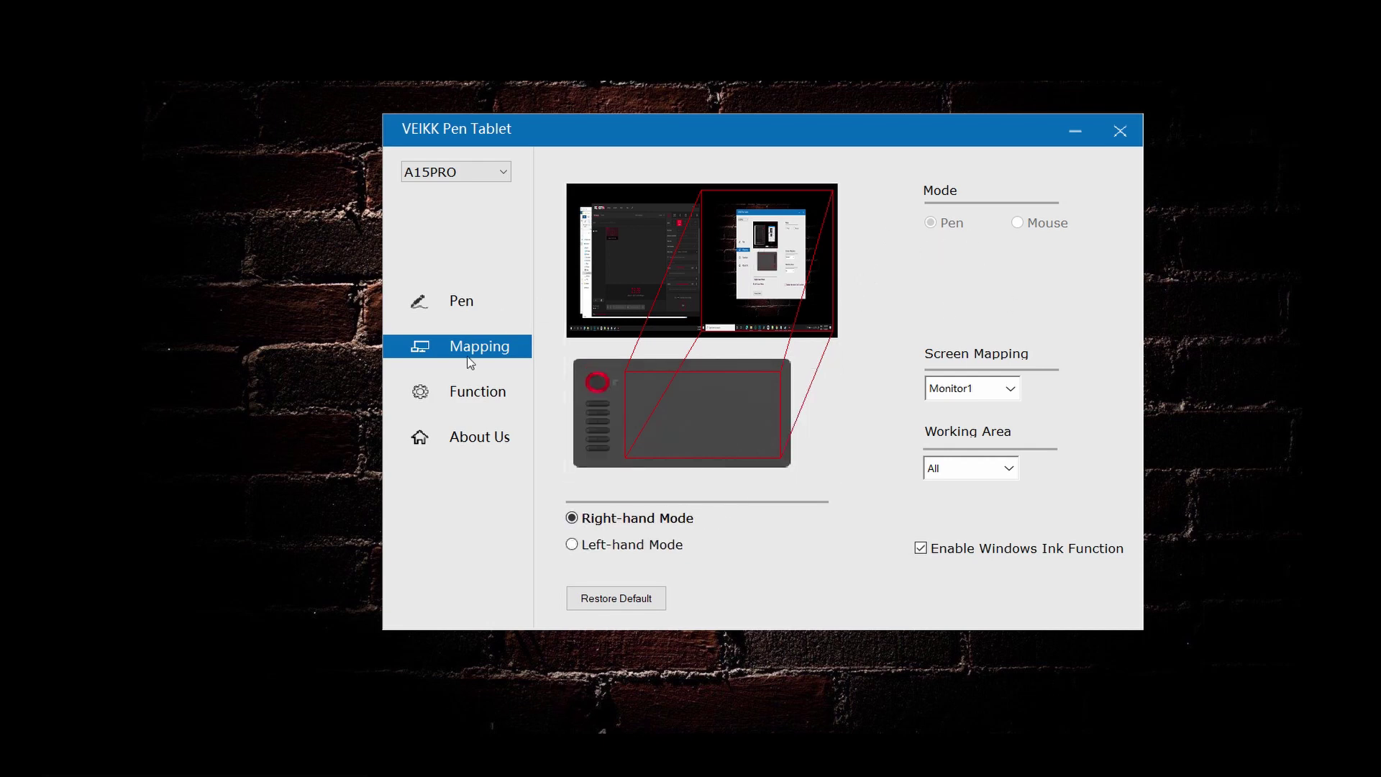
# - Open the pen settings and examine the click, tablet and application functions available for the lower pen button
pyautogui.click(464, 302)
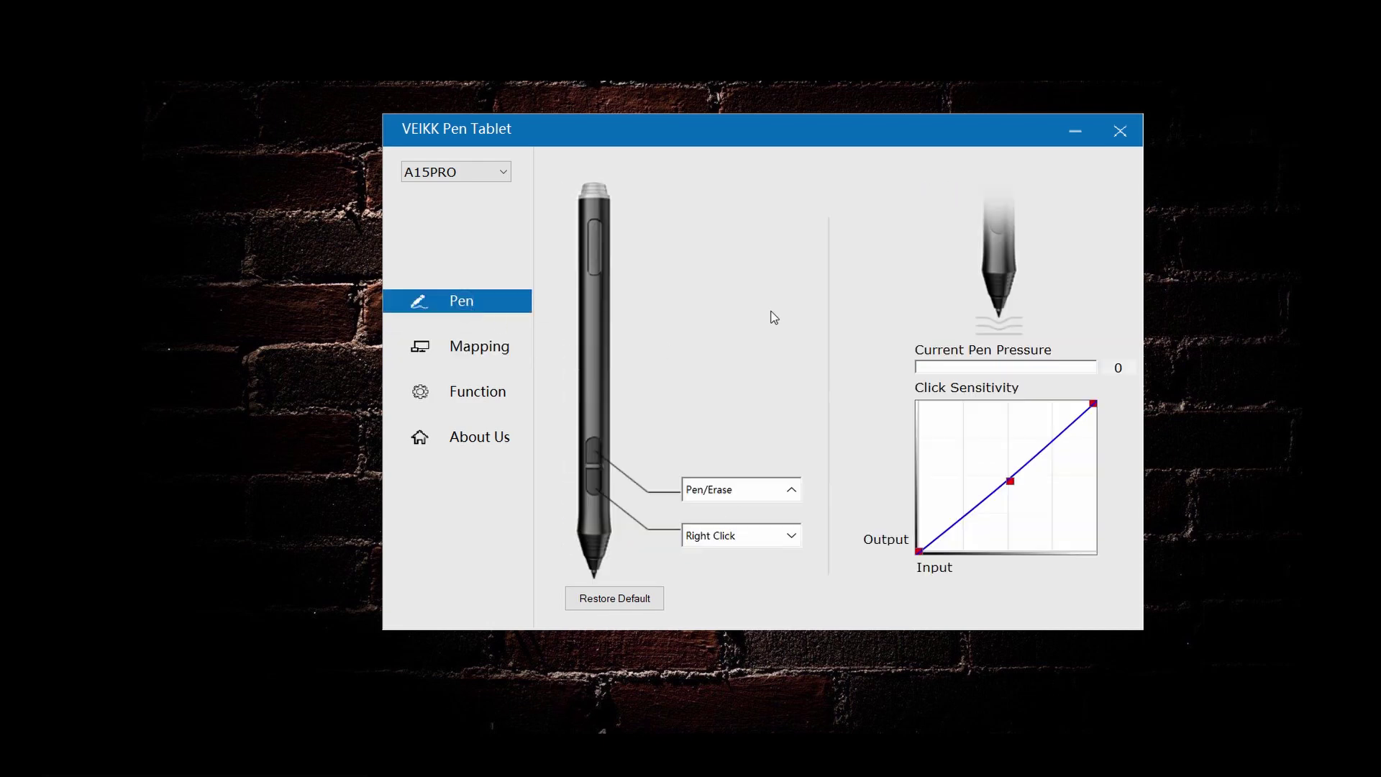
pyautogui.click(773, 538)
pyautogui.moveTo(763, 562)
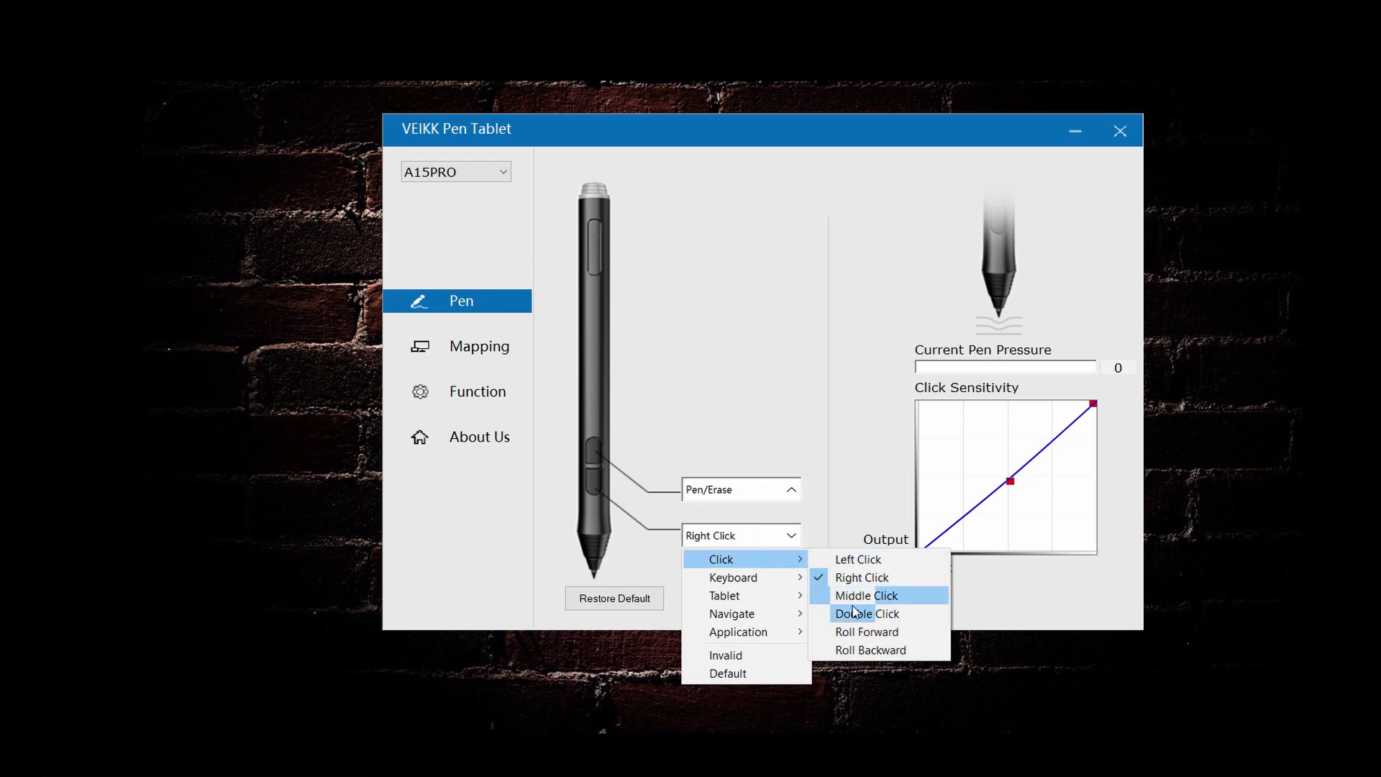
pyautogui.moveTo(732, 584)
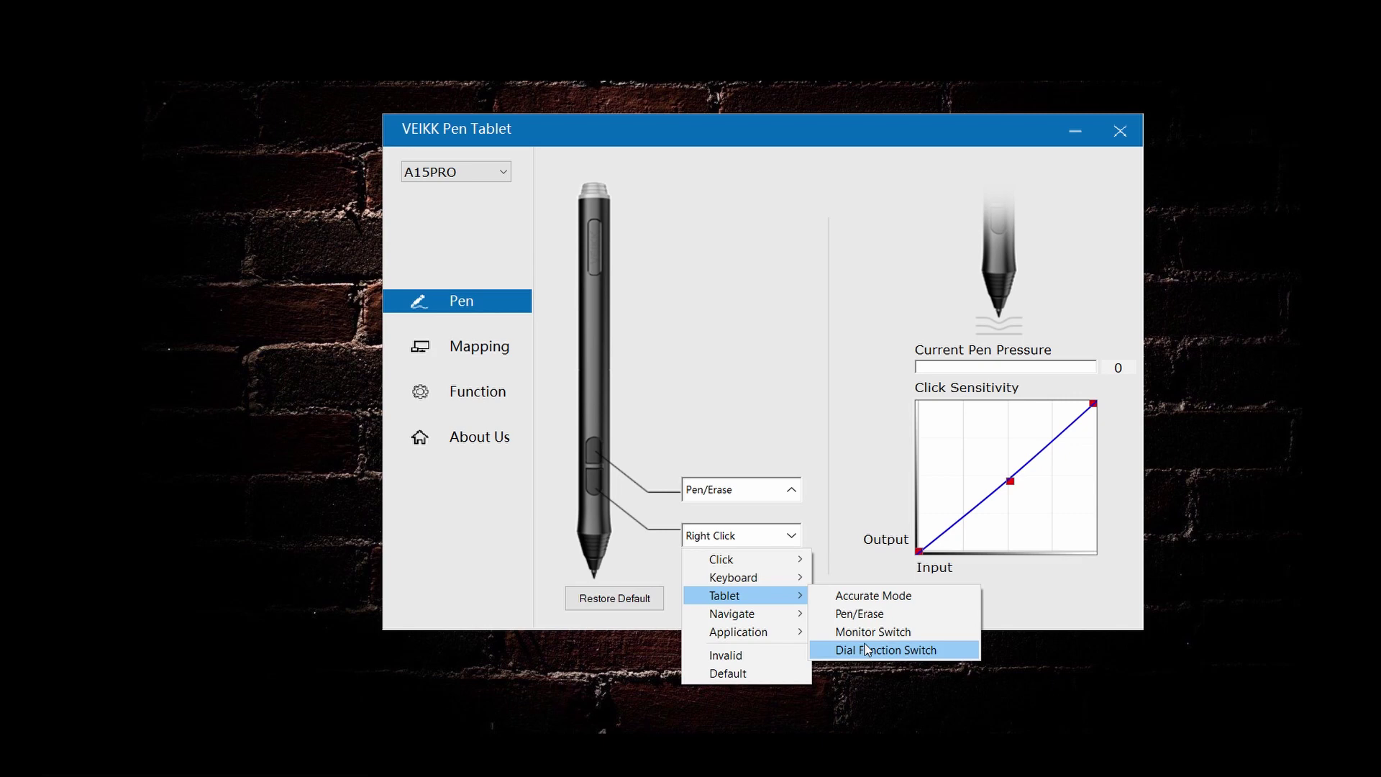
pyautogui.moveTo(779, 620)
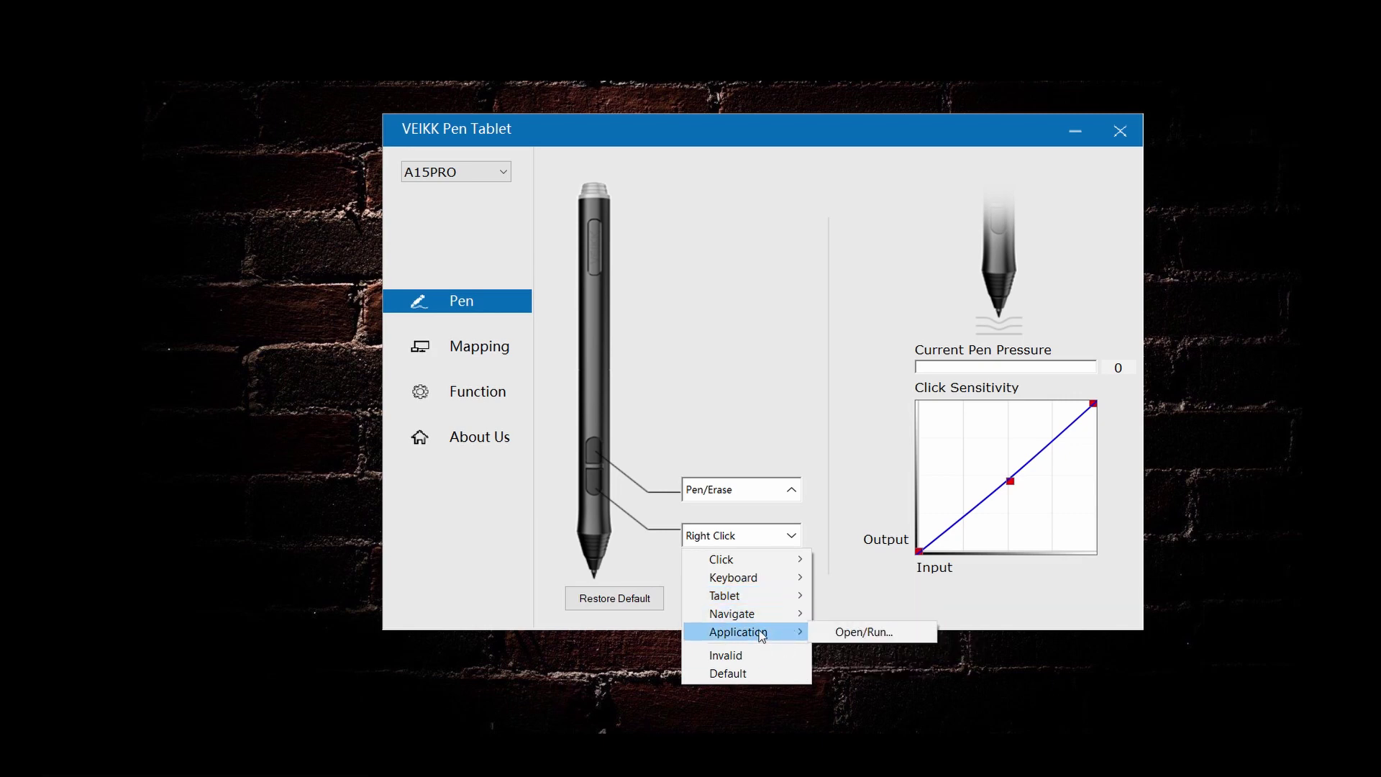
pyautogui.click(836, 637)
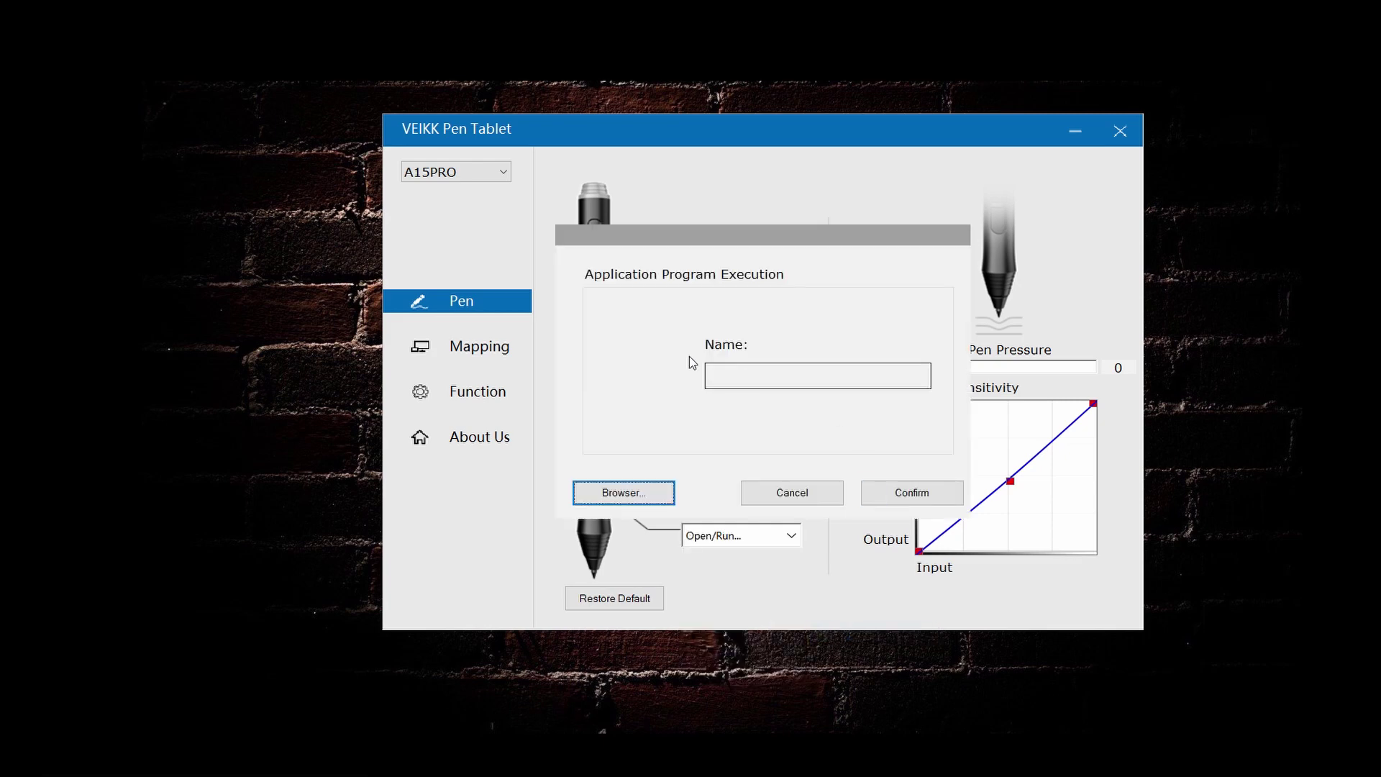
pyautogui.click(623, 495)
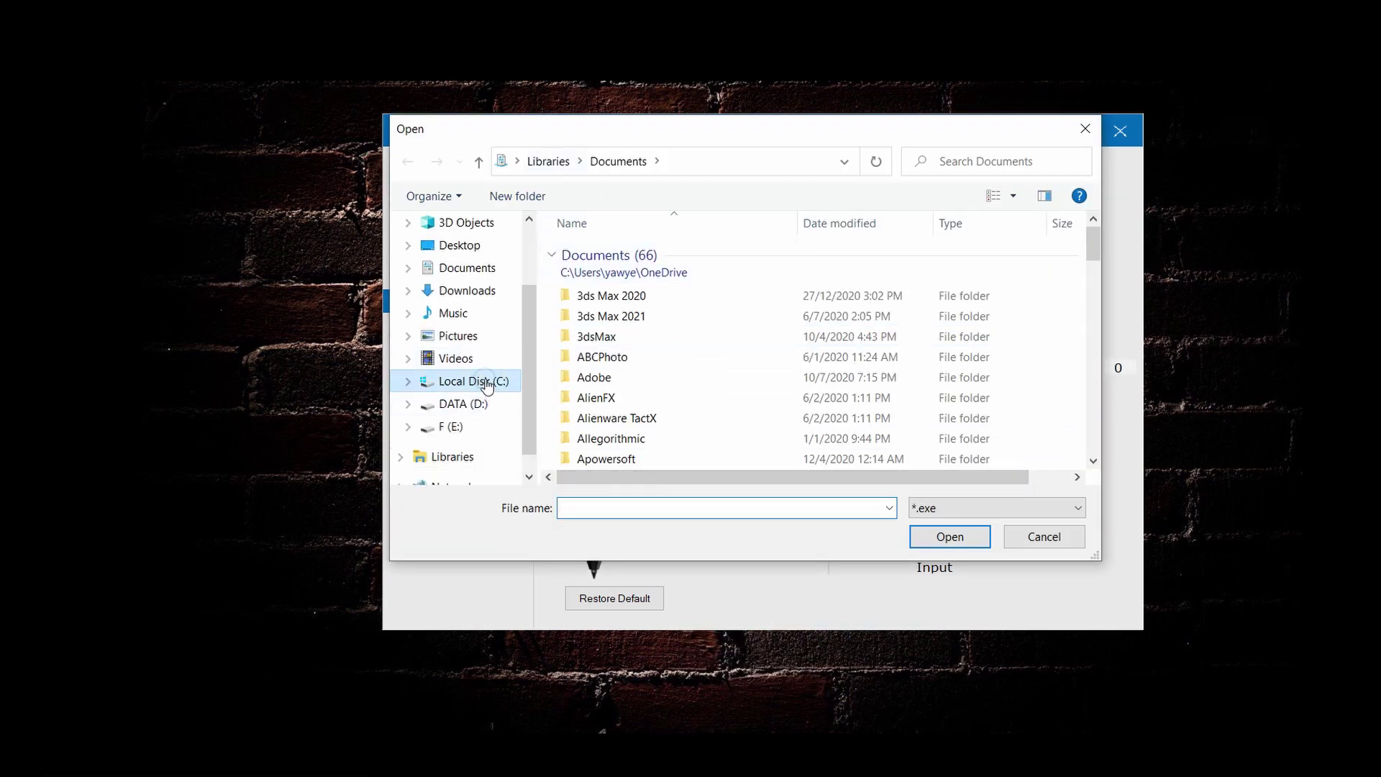
pyautogui.scroll(-5, 590, 346)
pyautogui.doubleClick(607, 312)
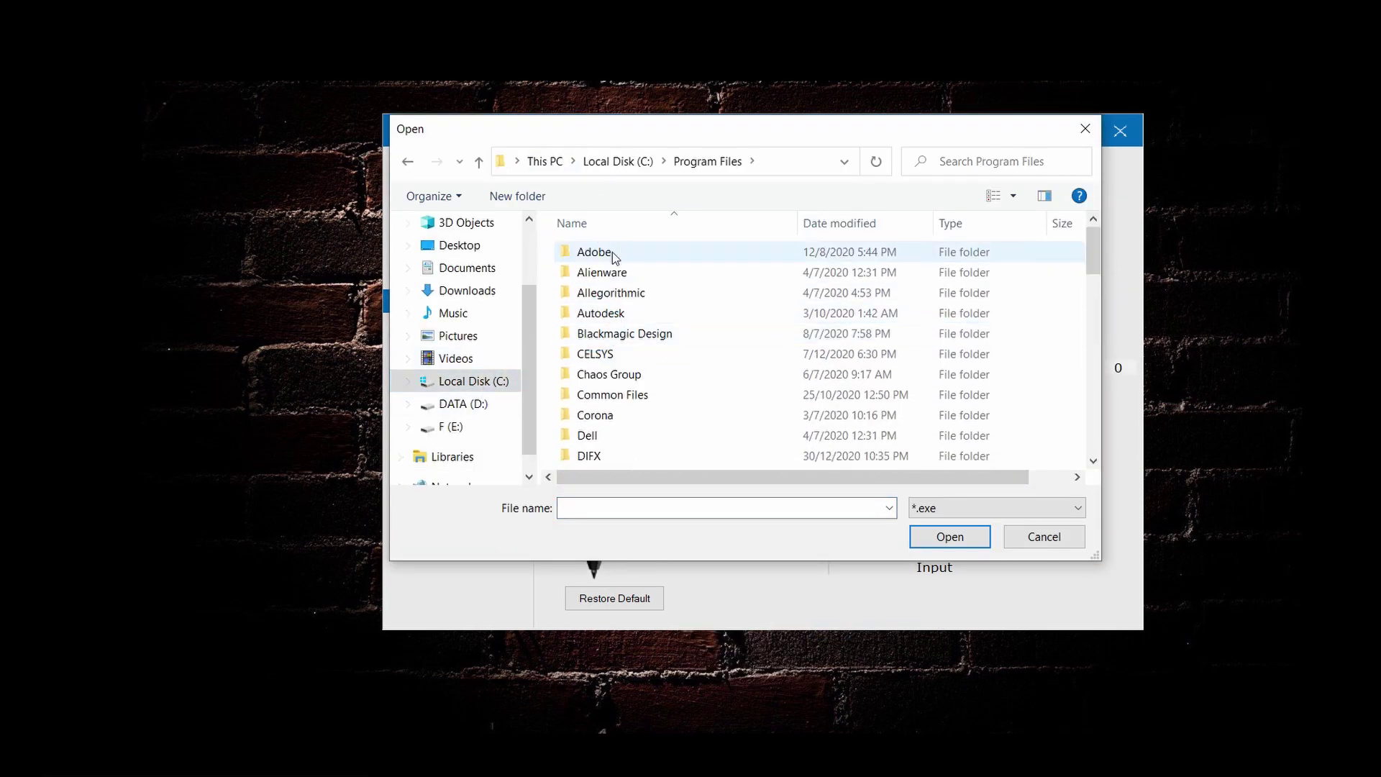
pyautogui.moveTo(1093, 263); pyautogui.dragTo(1095, 344)
pyautogui.click(1037, 540)
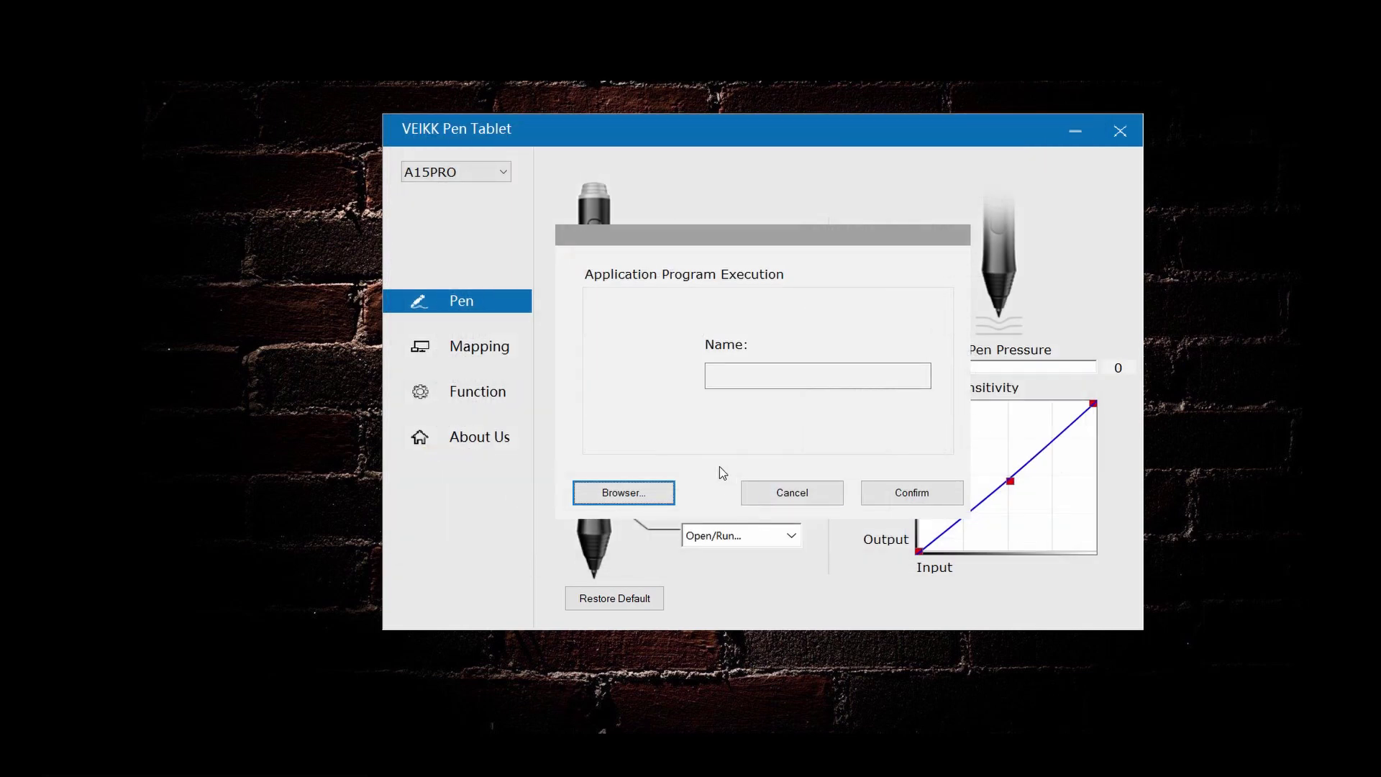
pyautogui.click(788, 500)
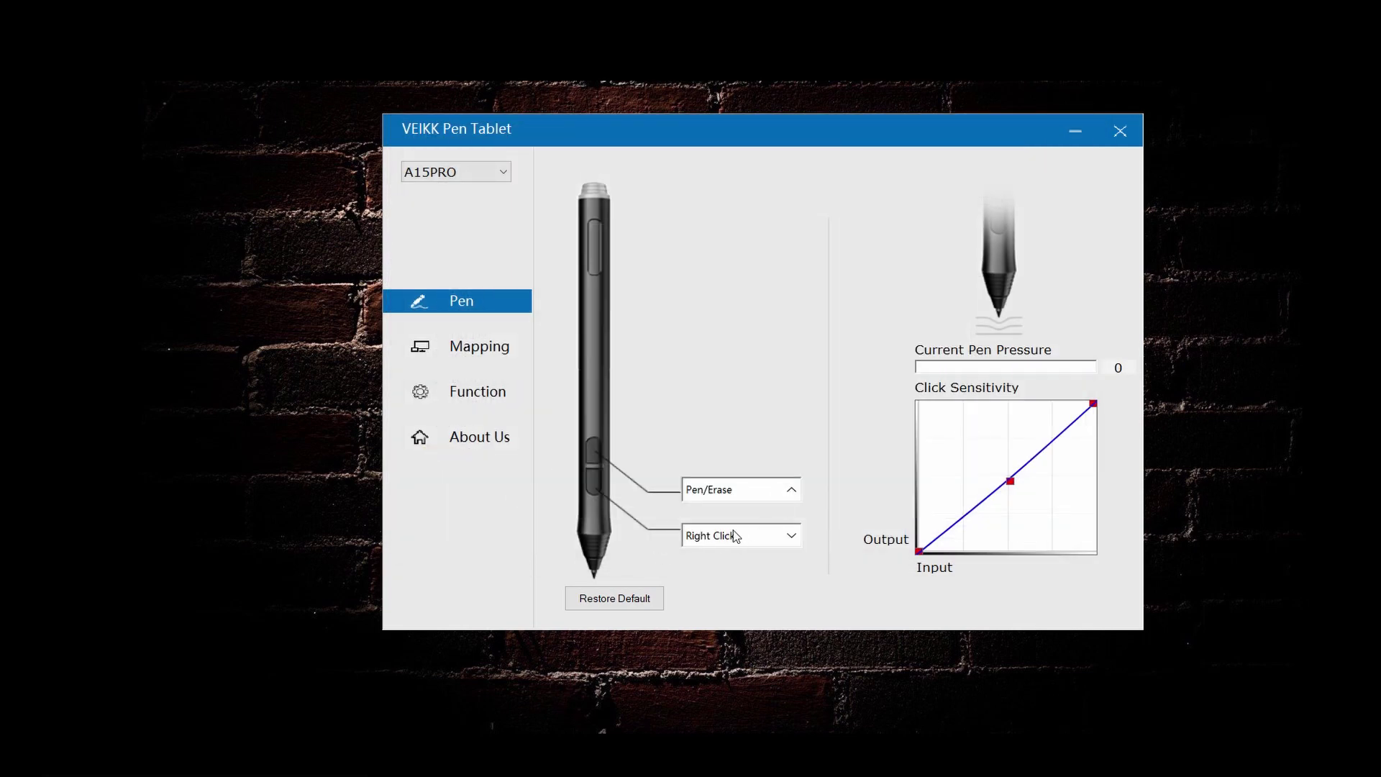
# - Assign Middle Click to the lower pen button and Right Click to the upper pen button
pyautogui.click(736, 492)
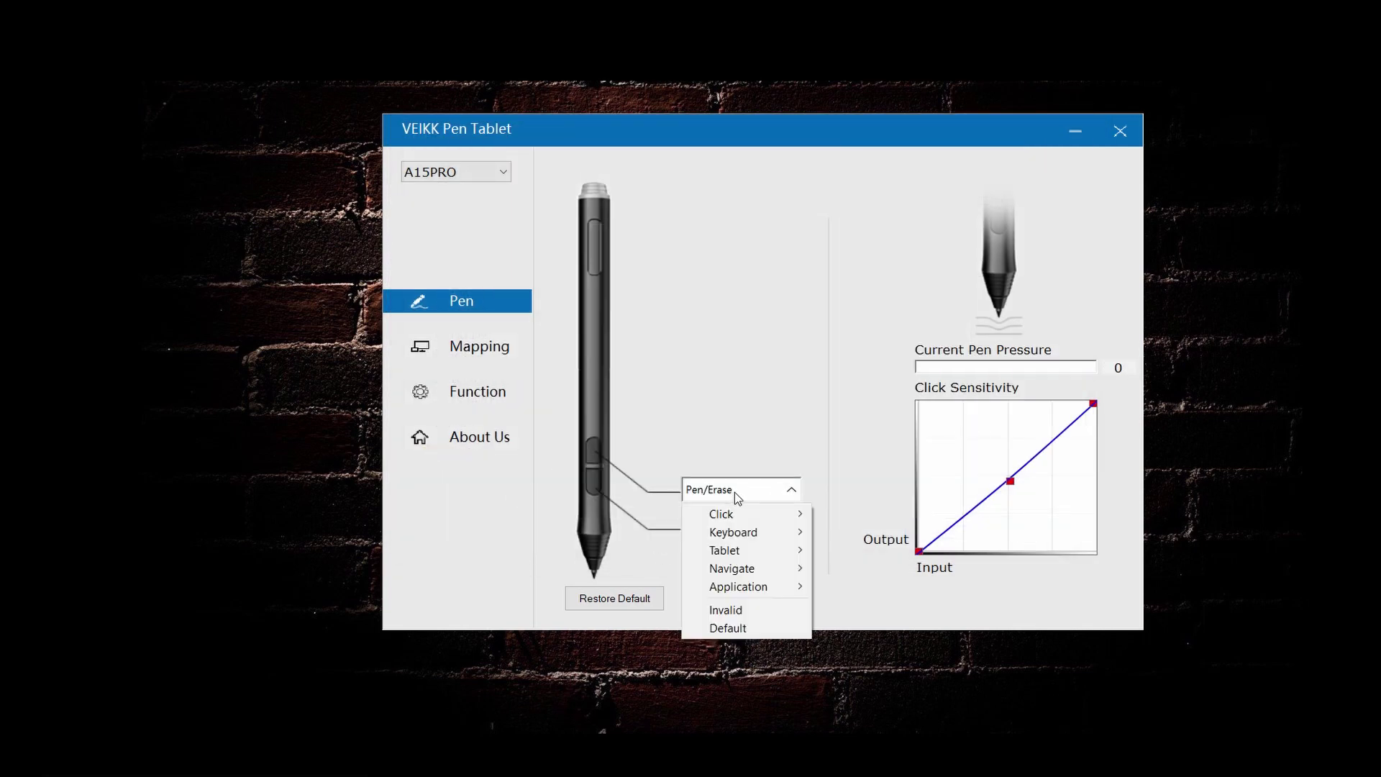
pyautogui.click(728, 630)
pyautogui.click(759, 536)
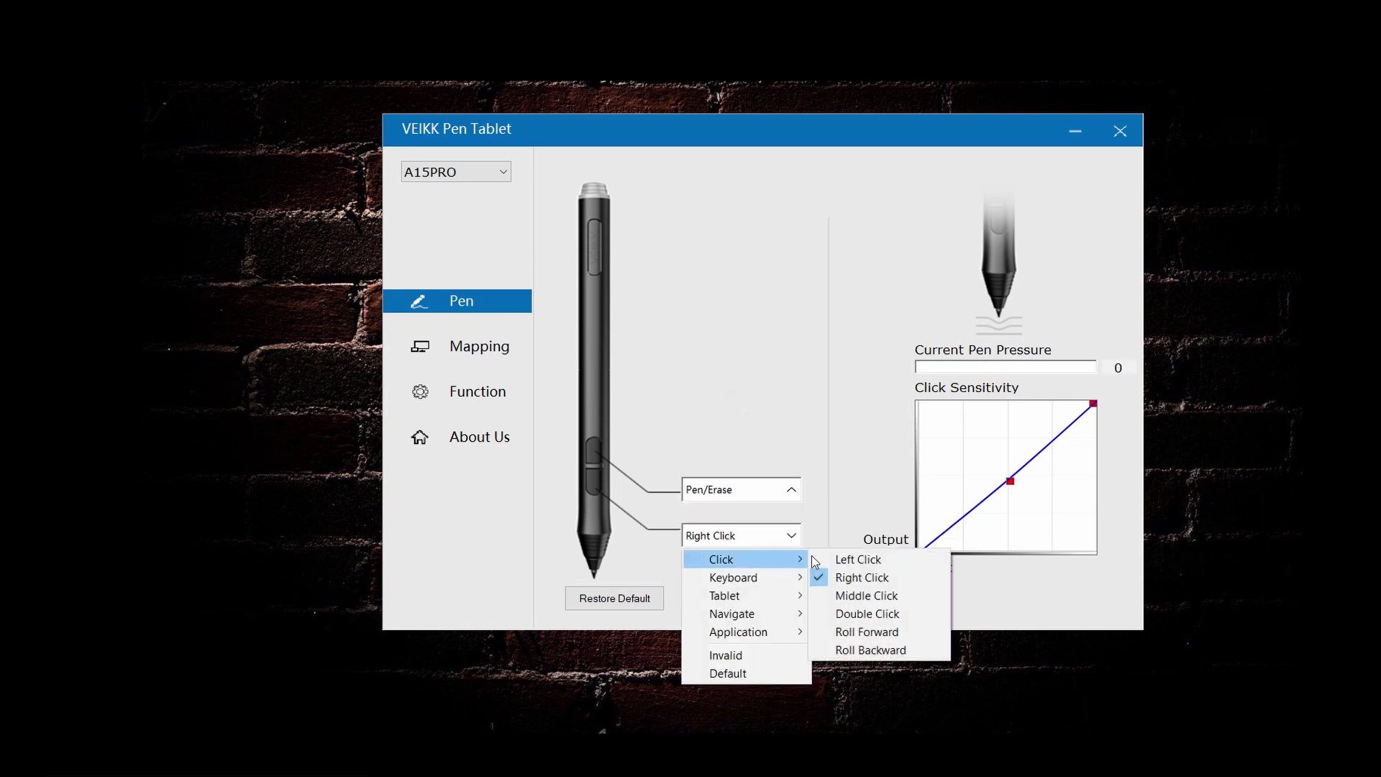
pyautogui.click(863, 597)
pyautogui.click(738, 492)
pyautogui.moveTo(759, 517)
pyautogui.click(834, 531)
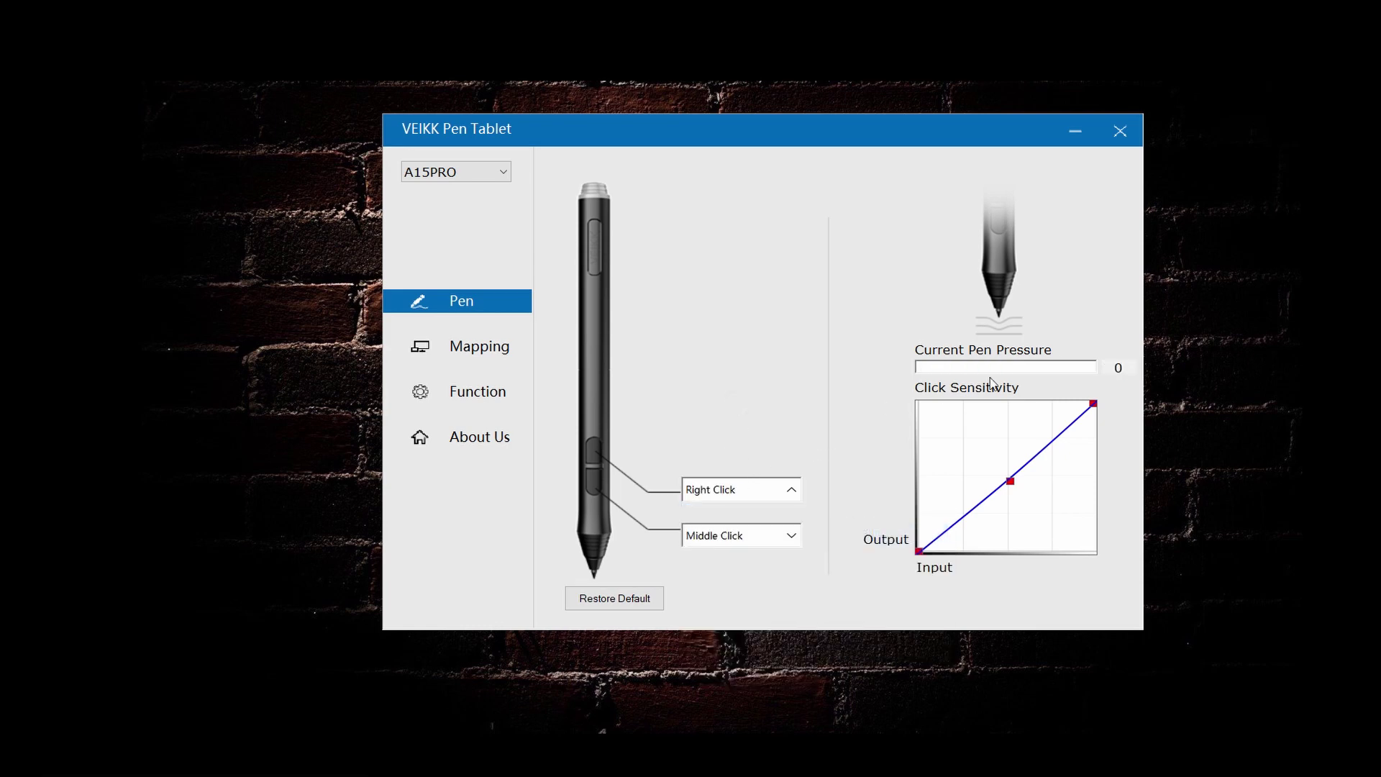
# - Bend the Click Sensitivity curve downward and test the pen pressure before and after the change
pyautogui.click(857, 321)
pyautogui.click(858, 327)
pyautogui.moveTo(1010, 480); pyautogui.dragTo(1056, 530)
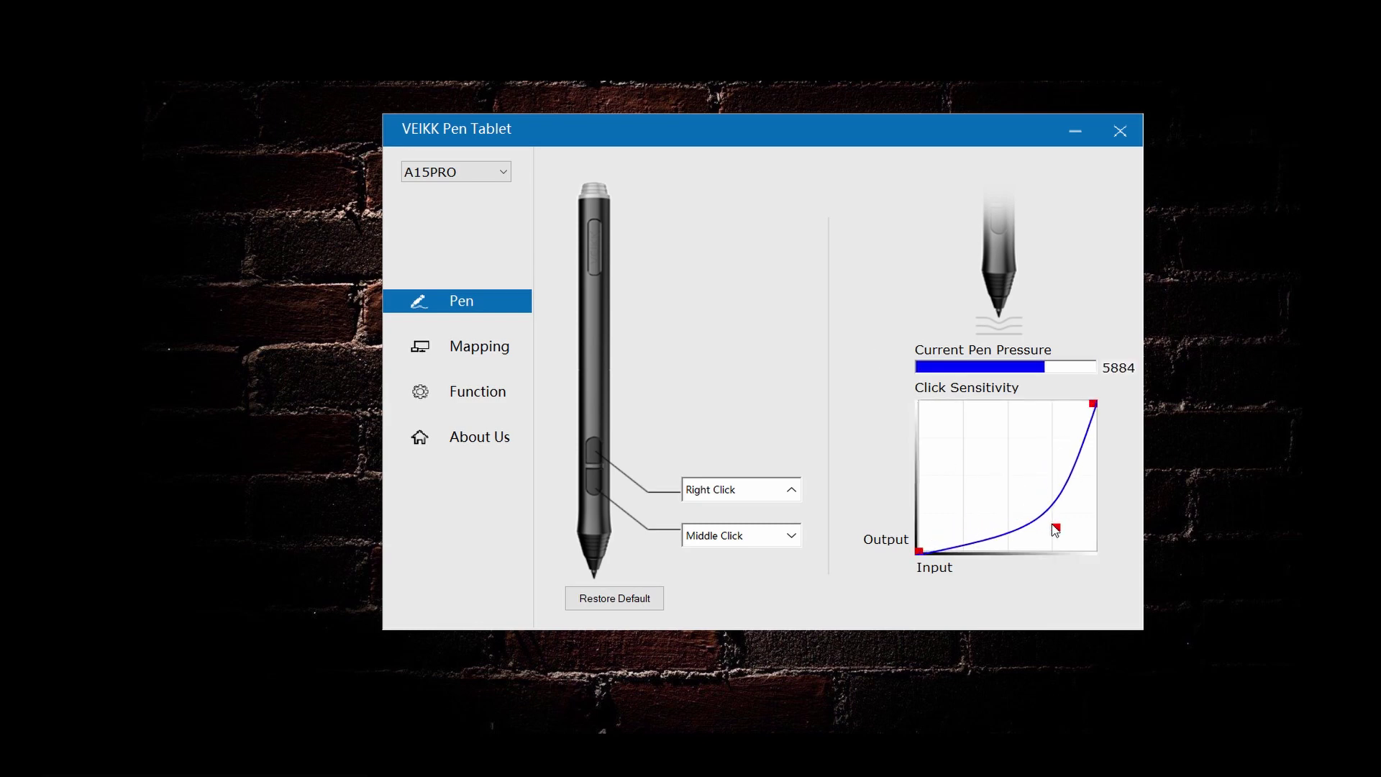
pyautogui.click(871, 308)
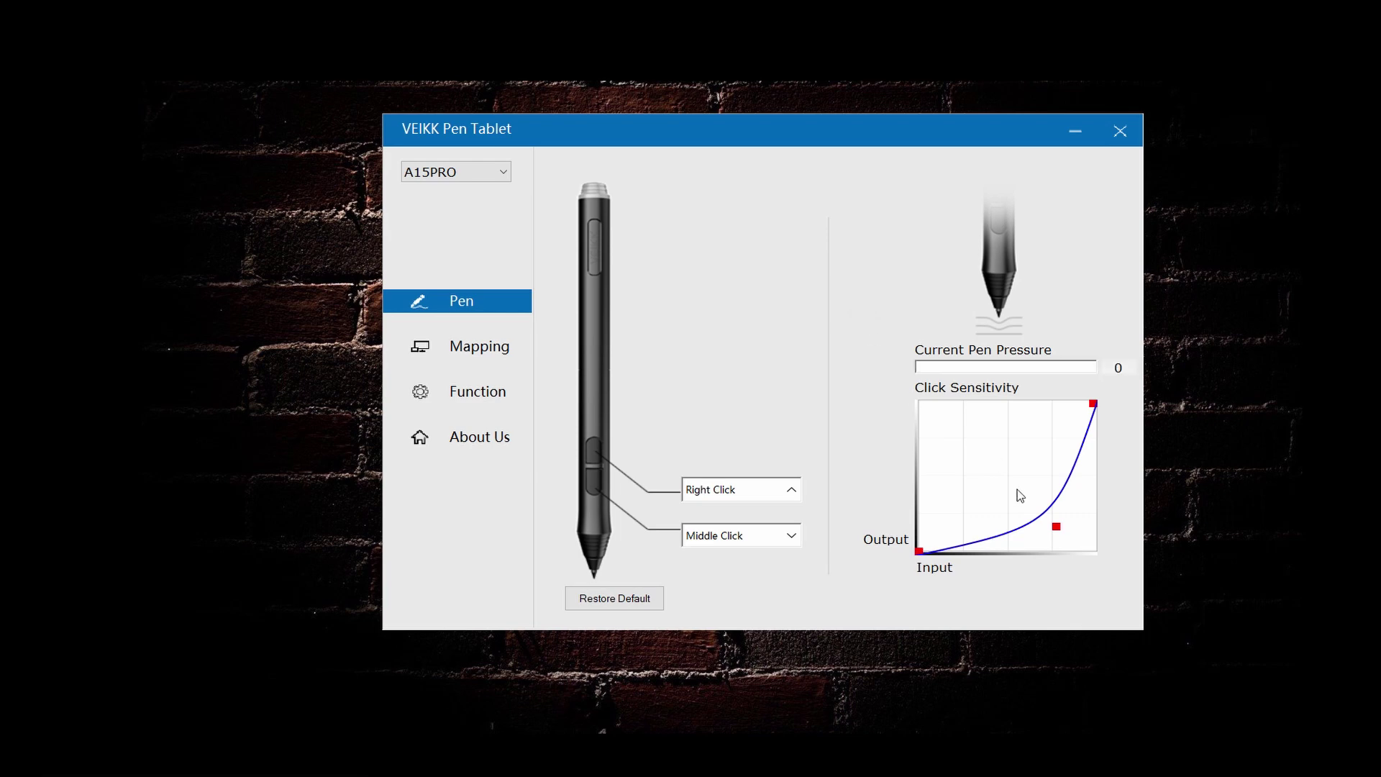
# - Bend the Click Sensitivity curve upward, then straighten it to a diagonal and test the pen pressure
pyautogui.moveTo(1052, 523); pyautogui.dragTo(943, 419)
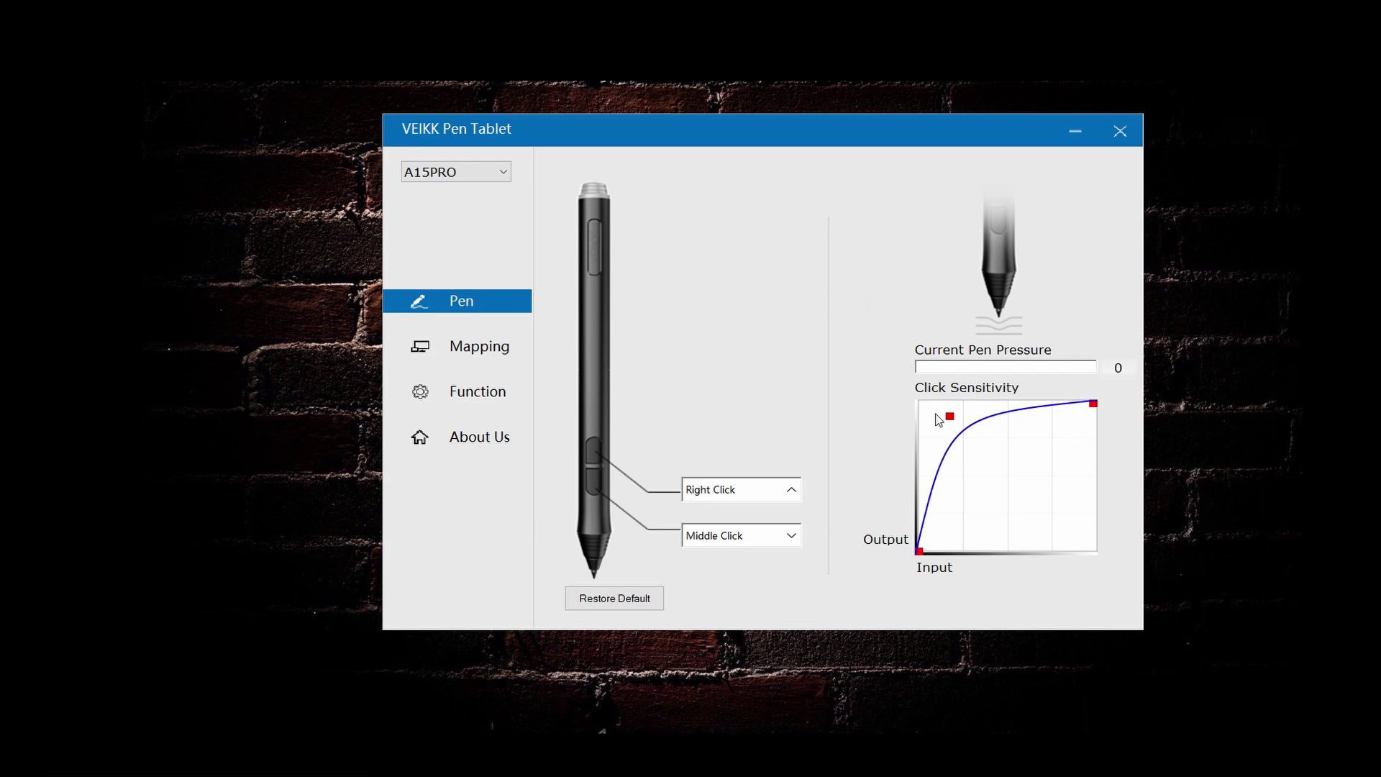
pyautogui.moveTo(942, 419); pyautogui.dragTo(1011, 471)
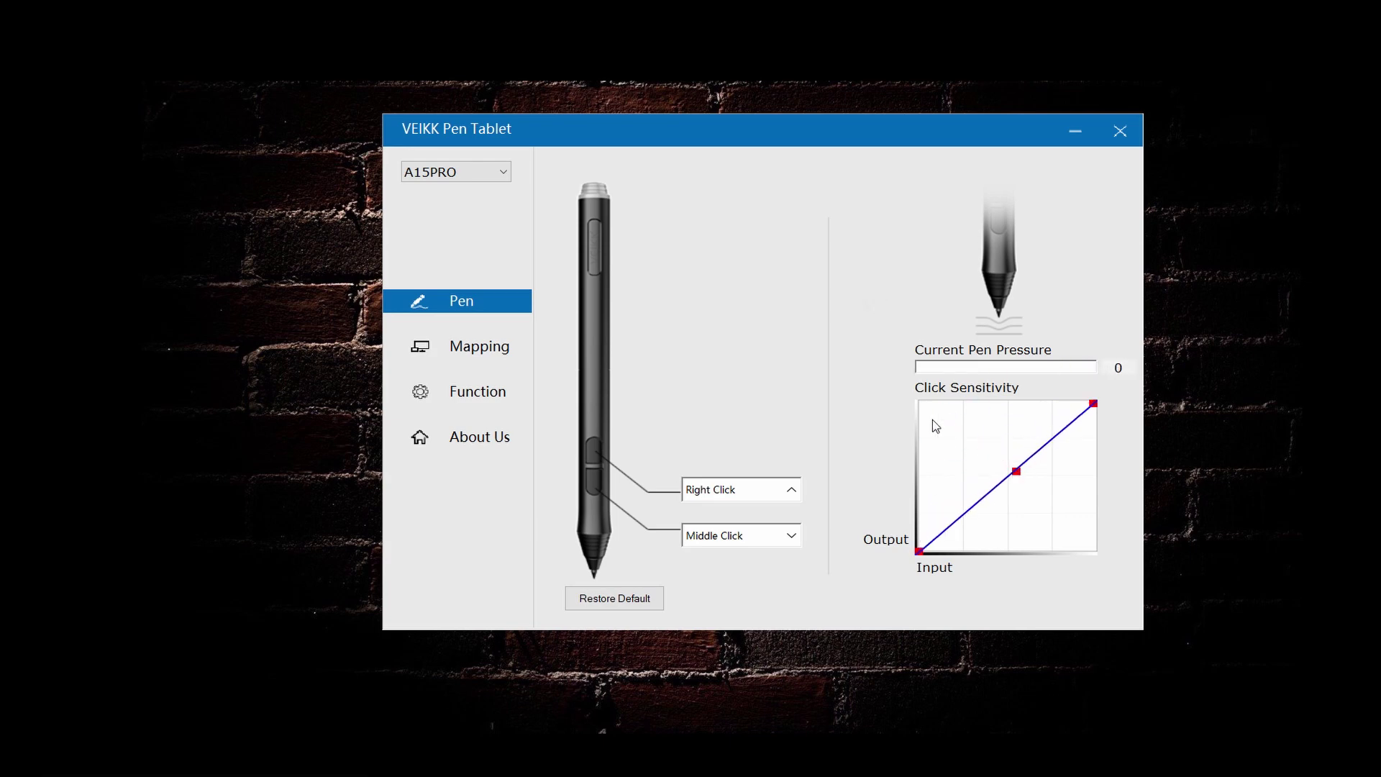
pyautogui.click(852, 318)
# - Open the hotkey settings for the CLIPStud profile and examine the functions assignable to K2 and K3
pyautogui.click(471, 400)
pyautogui.click(803, 176)
pyautogui.click(710, 415)
pyautogui.click(878, 277)
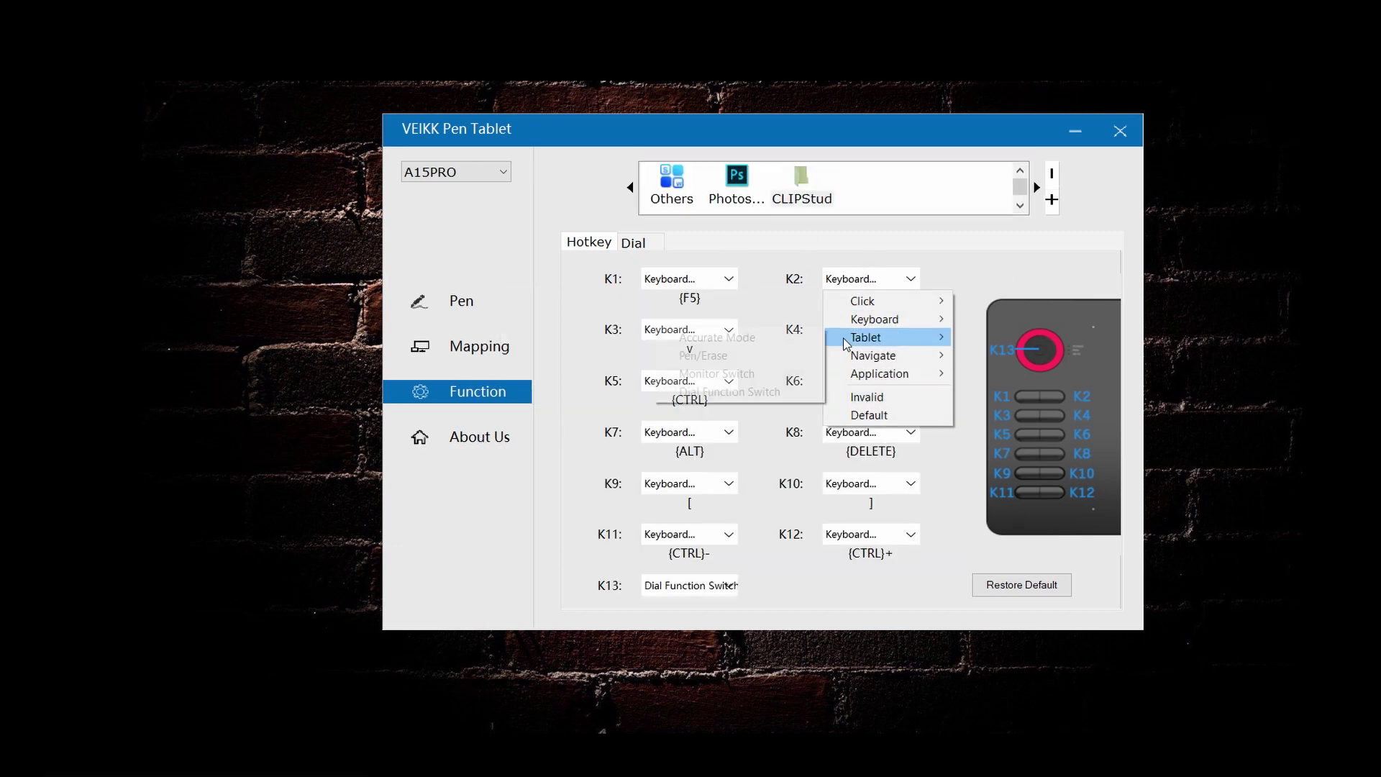
pyautogui.click(716, 324)
pyautogui.click(731, 331)
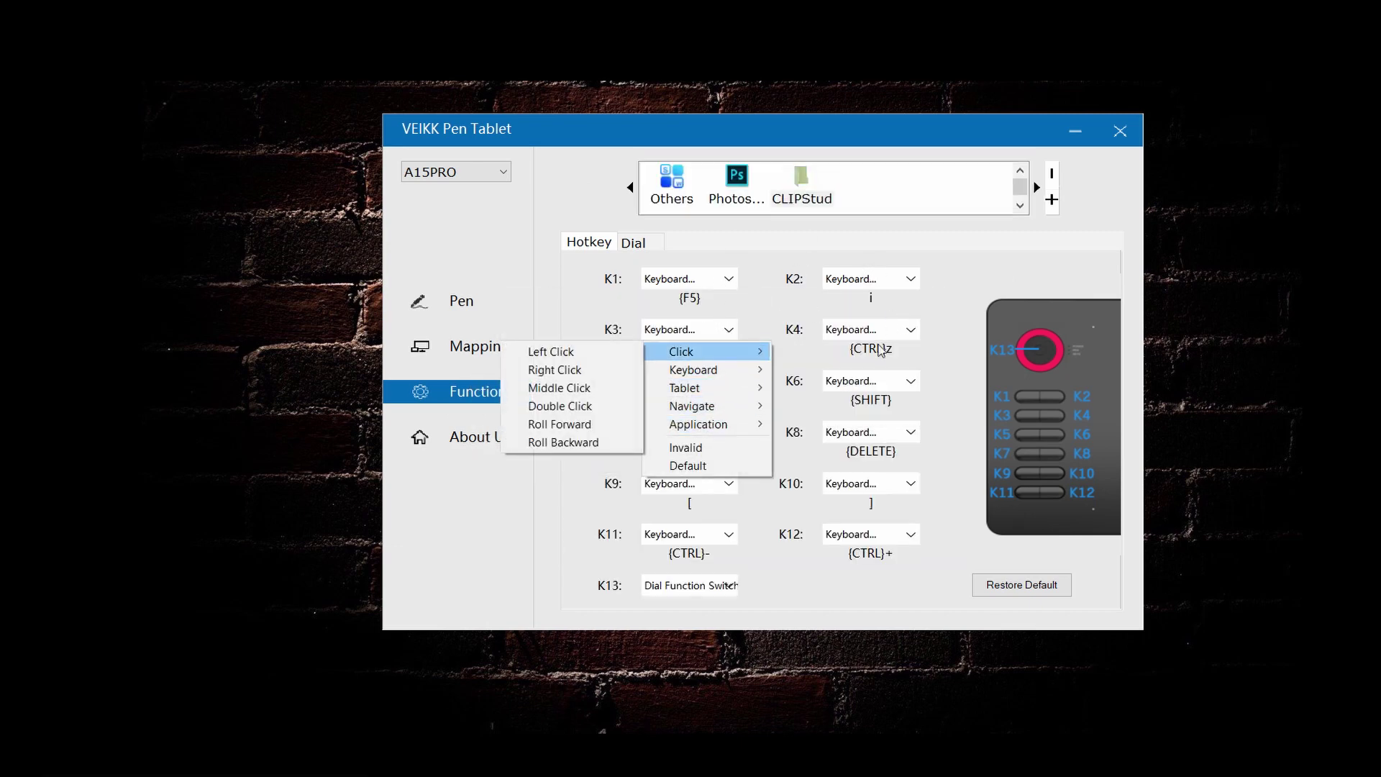
pyautogui.click(806, 591)
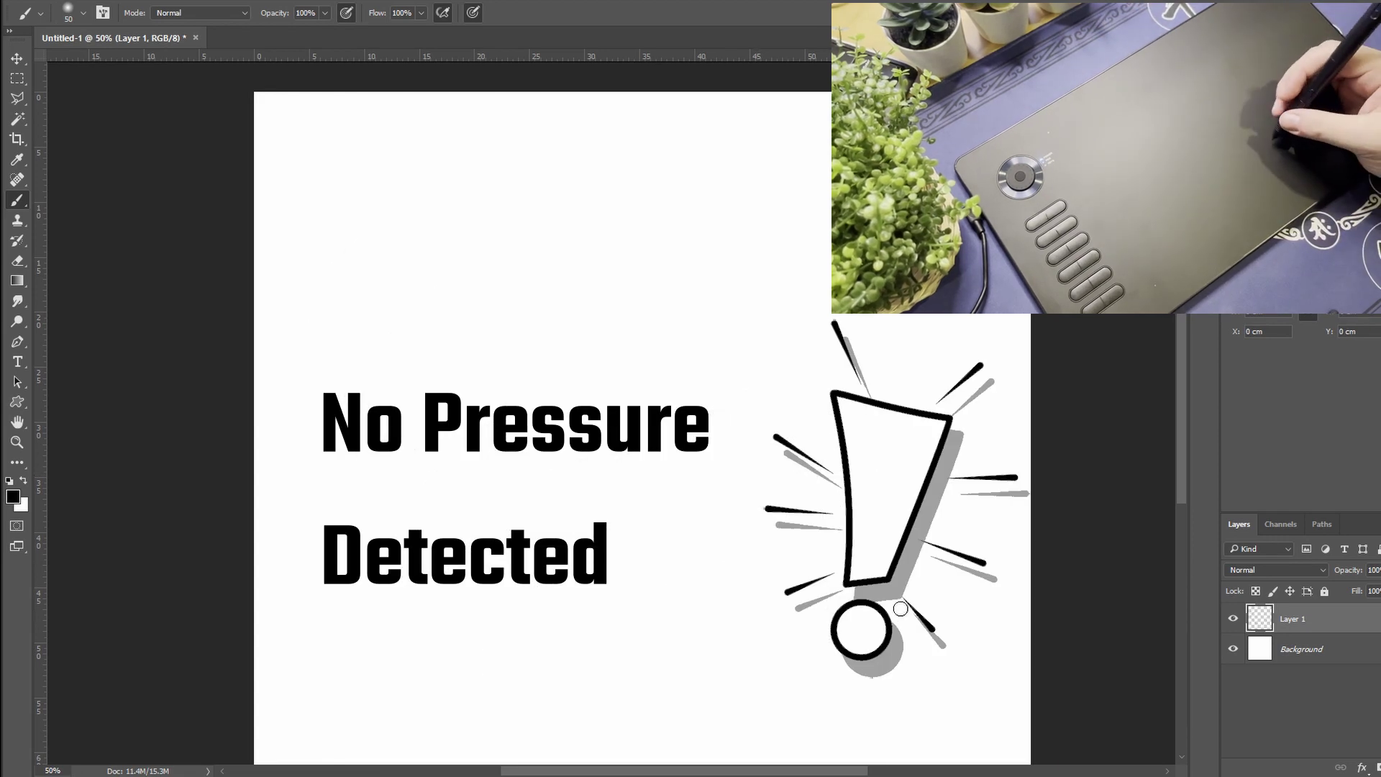
# - Find and launch the VEIKK Tablet driver application
pyautogui.press('i')
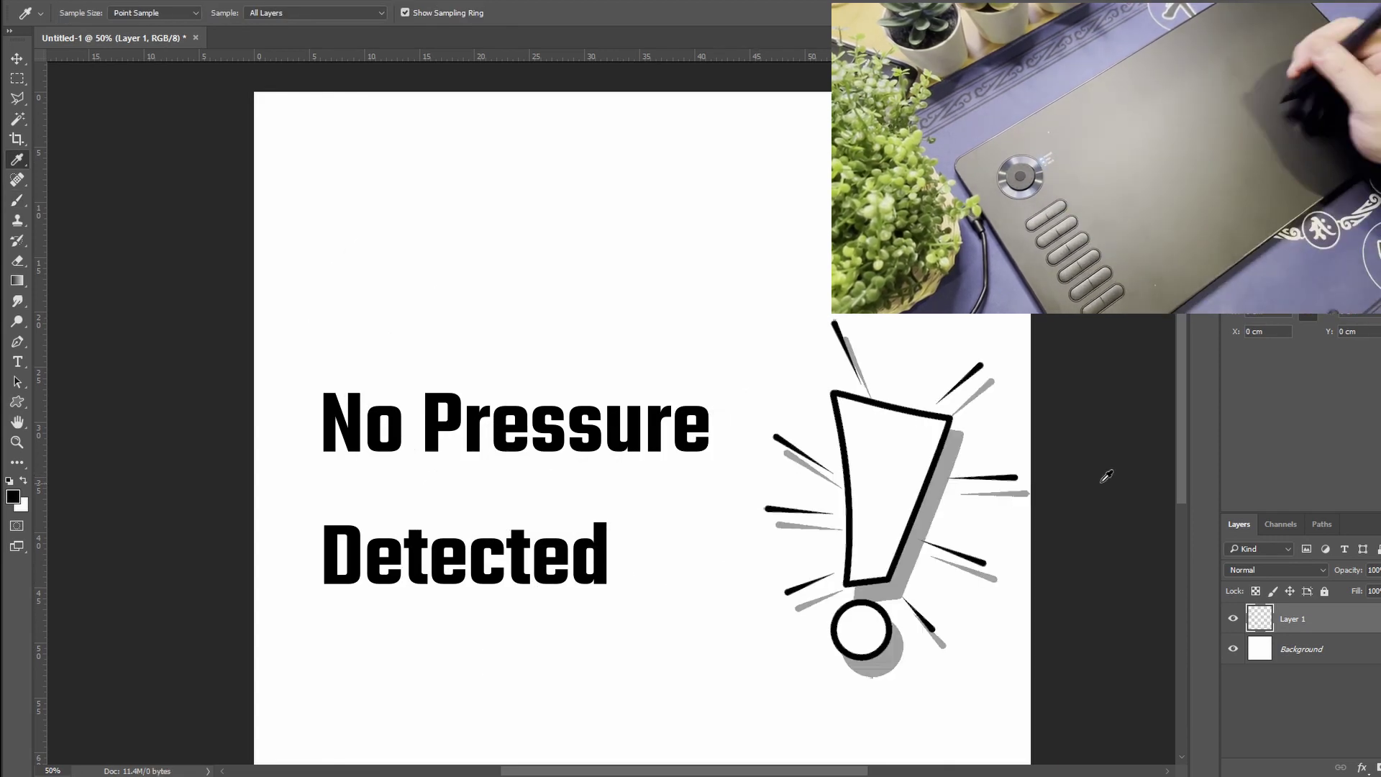
pyautogui.press('super')
pyautogui.write('ve')
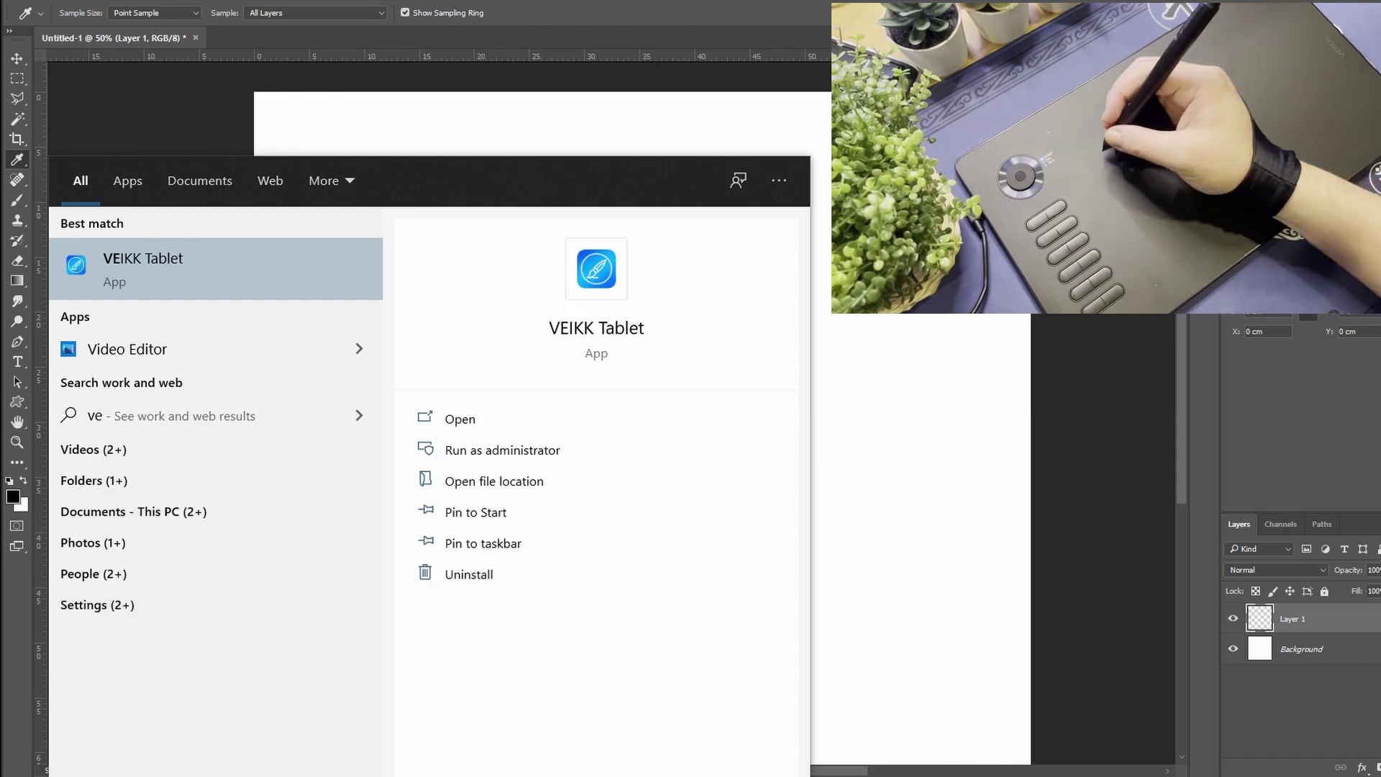
pyautogui.press('Return')
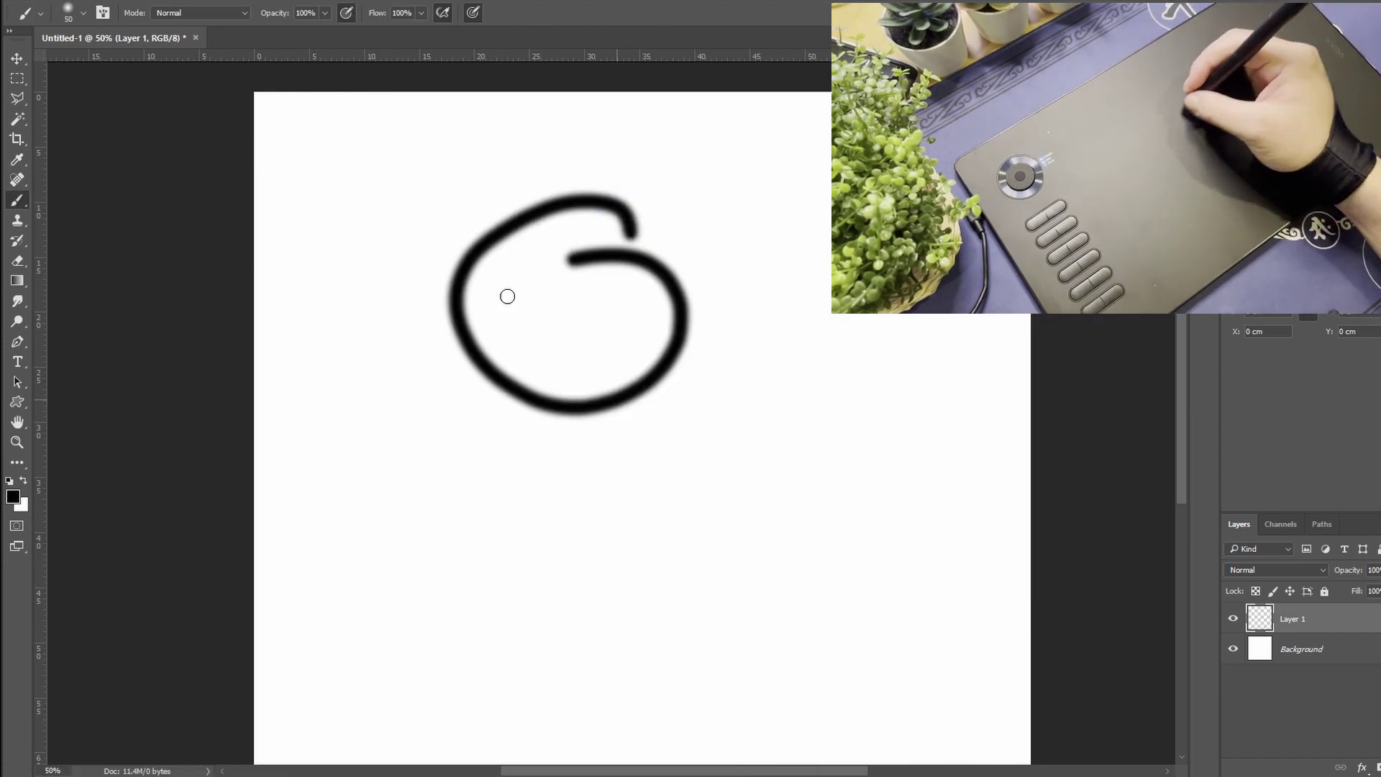
# - Try brush strokes before and after toggling pen pressure for opacity, undoing each stroke
pyautogui.hotkey('ctrl', 'z')
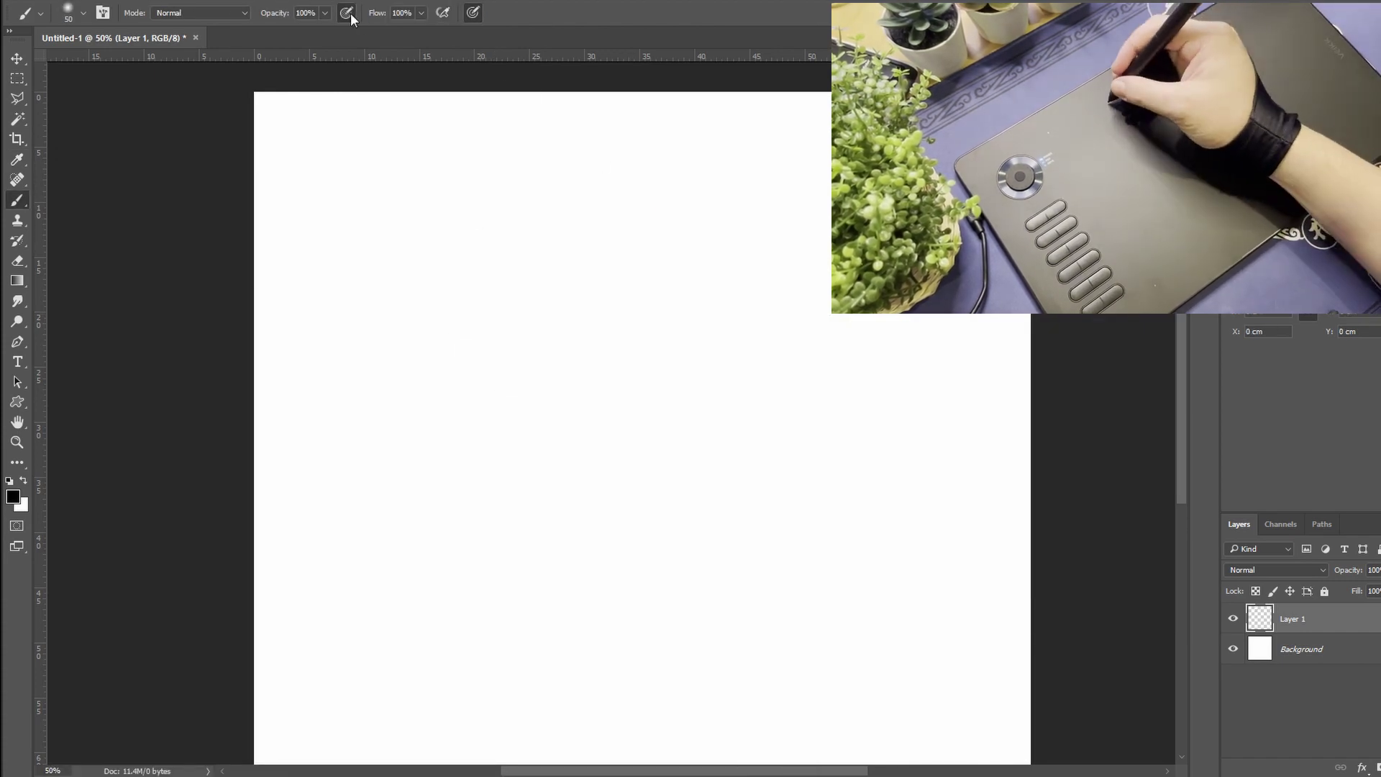
pyautogui.moveTo(484, 290); pyautogui.dragTo(616, 358)
pyautogui.hotkey('ctrl', 'z')
pyautogui.click(347, 13)
pyautogui.moveTo(481, 427); pyautogui.dragTo(854, 521)
pyautogui.hotkey('ctrl', 'z')
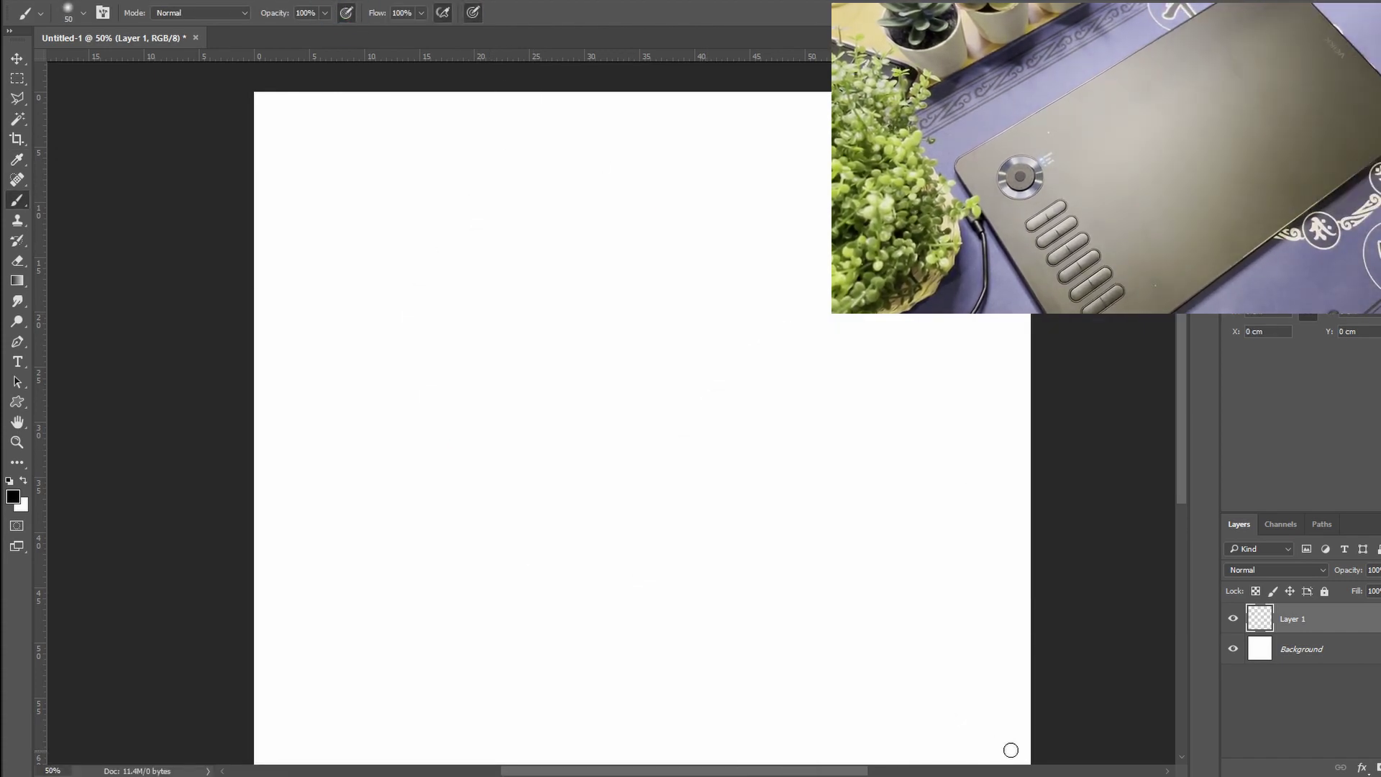
# - Disable the Windows Ink function and set the tablet's screen mapping to Monitor2
pyautogui.click(1256, 776)
pyautogui.click(1216, 758)
pyautogui.click(911, 560)
pyautogui.click(954, 392)
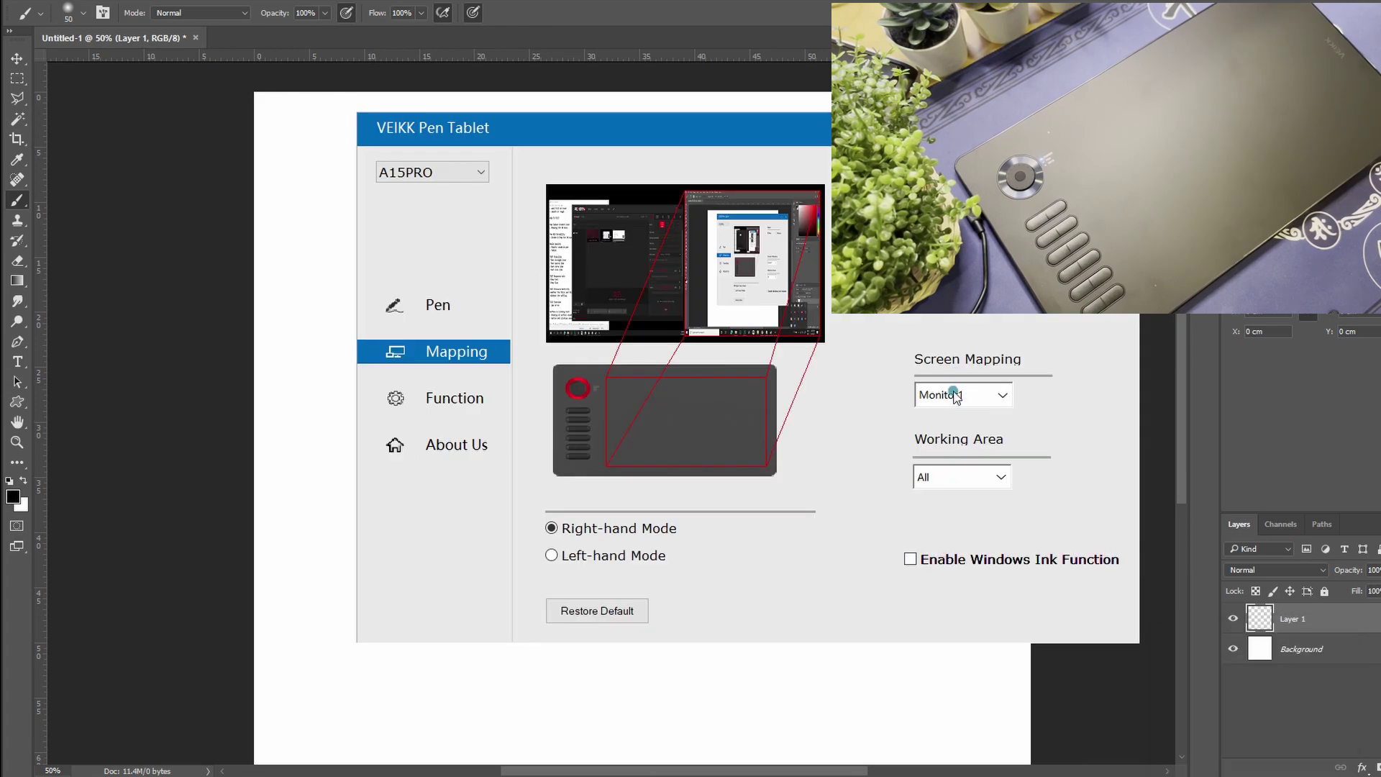
pyautogui.click(966, 476)
# - Scribble large loops across the canvas with the brush to test pen pressure
pyautogui.moveTo(455, 342)
pyautogui.mouseDown()
pyautogui.moveTo(490, 380)
pyautogui.moveTo(776, 308)
pyautogui.mouseUp()
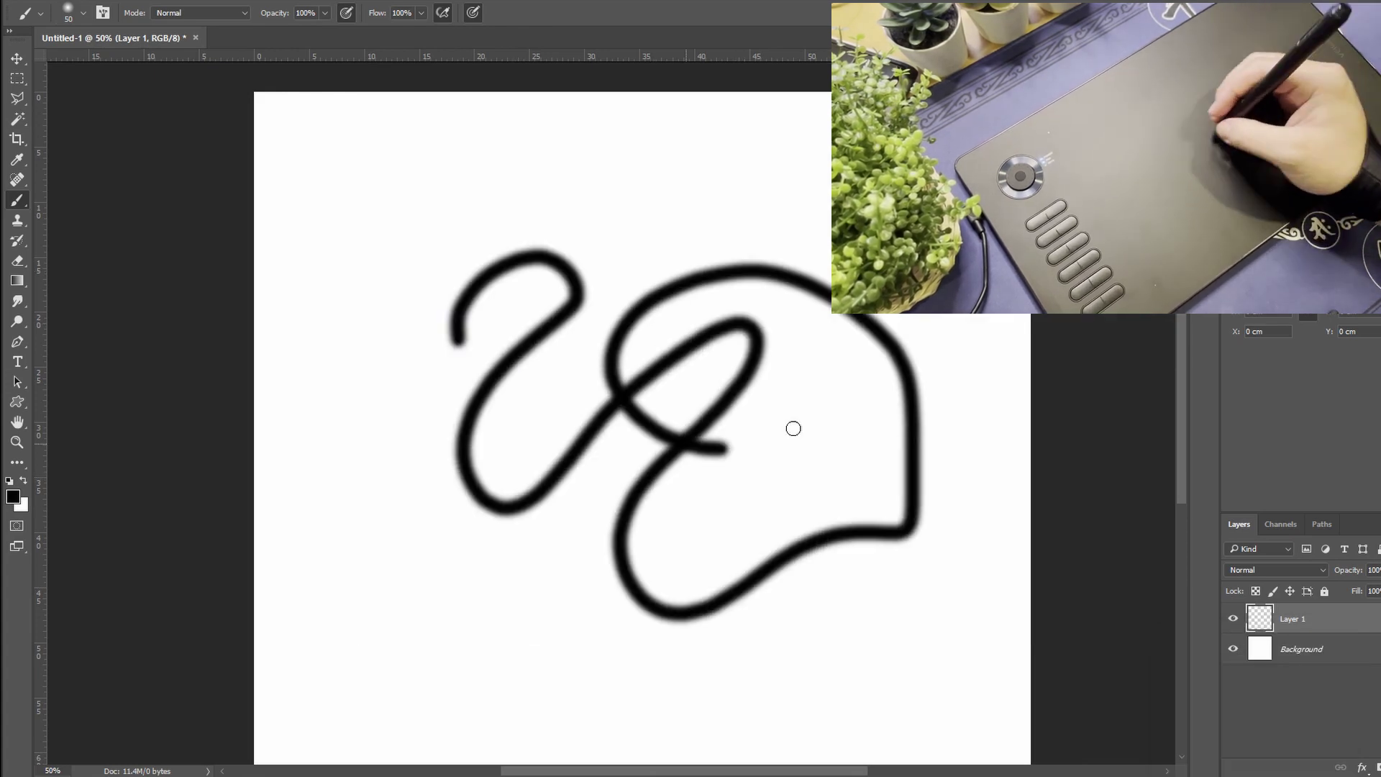
pyautogui.hotkey('ctrl', 'z')
pyautogui.moveTo(469, 185)
pyautogui.mouseDown()
pyautogui.moveTo(580, 266)
pyautogui.moveTo(648, 457)
pyautogui.moveTo(648, 372)
pyautogui.moveTo(971, 464)
pyautogui.mouseUp()
# - Enable the Windows Ink function, set the screen mapping to All and close the tablet settings
pyautogui.click(1254, 776)
pyautogui.click(1216, 759)
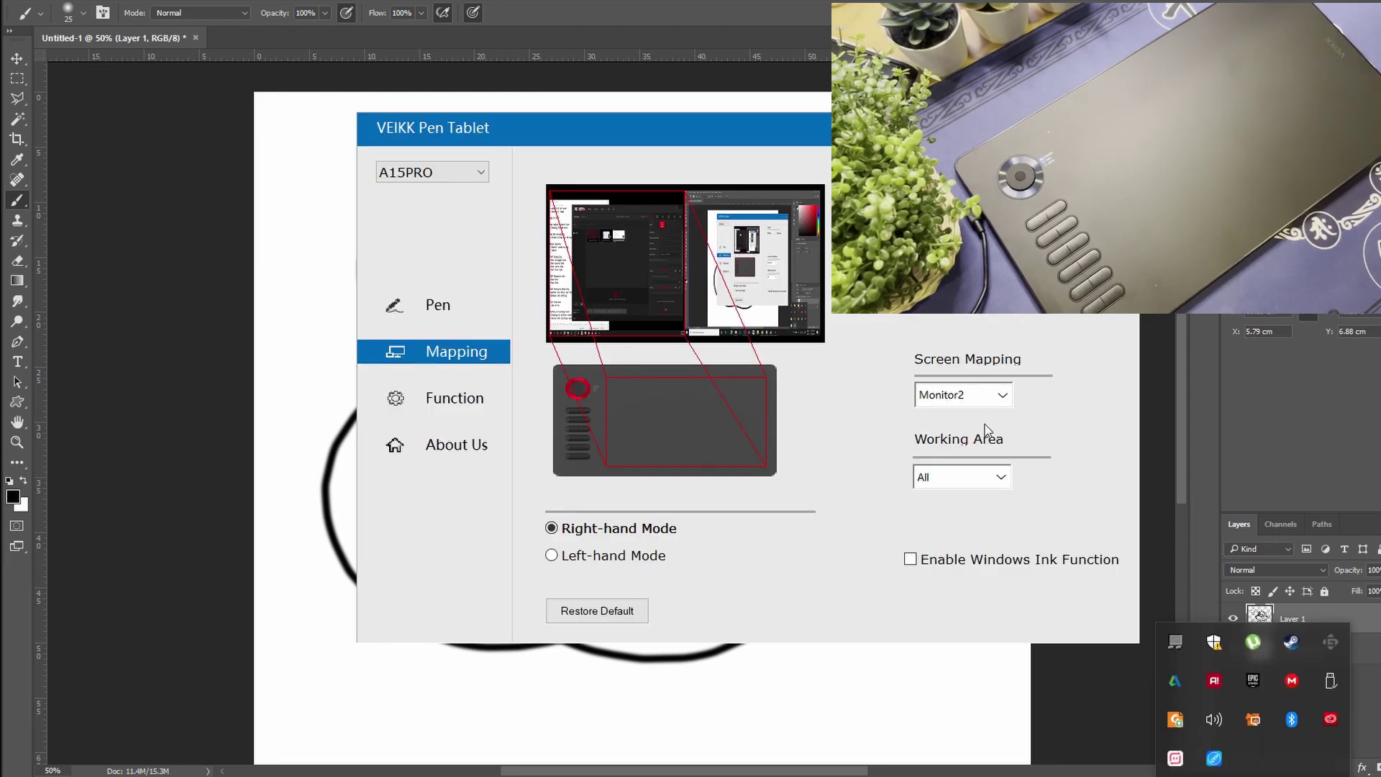
pyautogui.click(910, 559)
pyautogui.click(945, 397)
pyautogui.click(959, 420)
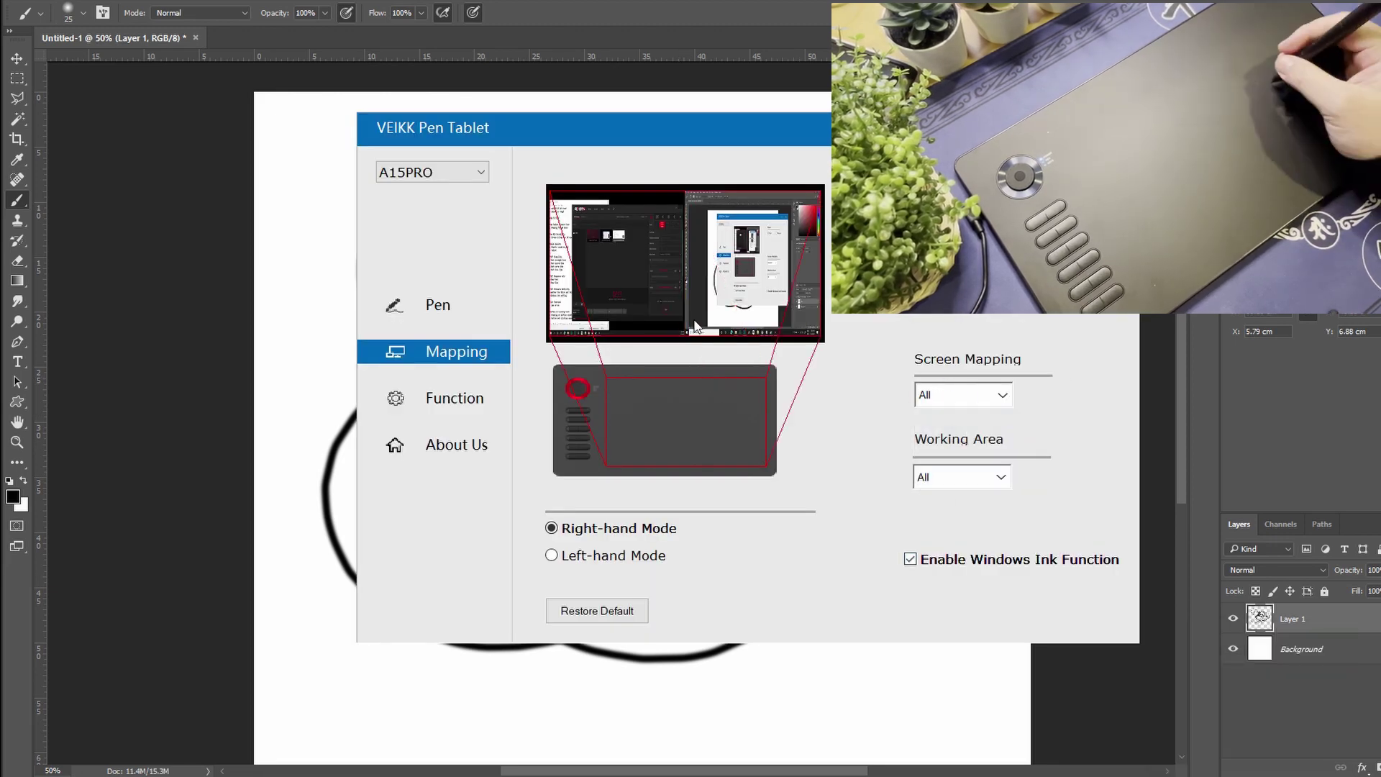
pyautogui.click(1120, 128)
# - Draw one more test scribble, quit Photoshop and launch Adobe Photoshop CC 2017 again
pyautogui.moveTo(863, 184)
pyautogui.mouseDown()
pyautogui.moveTo(765, 166)
pyautogui.moveTo(894, 364)
pyautogui.moveTo(906, 488)
pyautogui.mouseUp()
pyautogui.click(1377, 2)
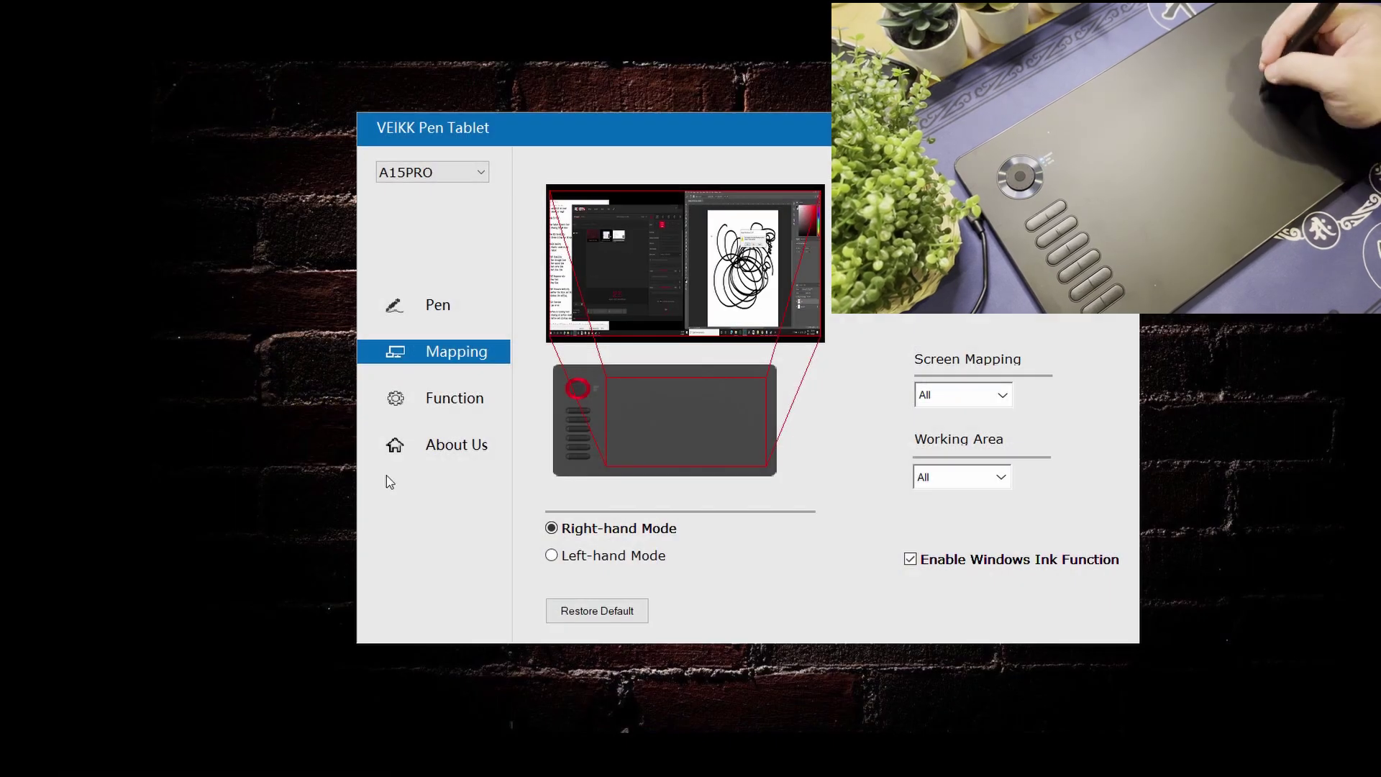
pyautogui.press('super')
pyautogui.write('photo')
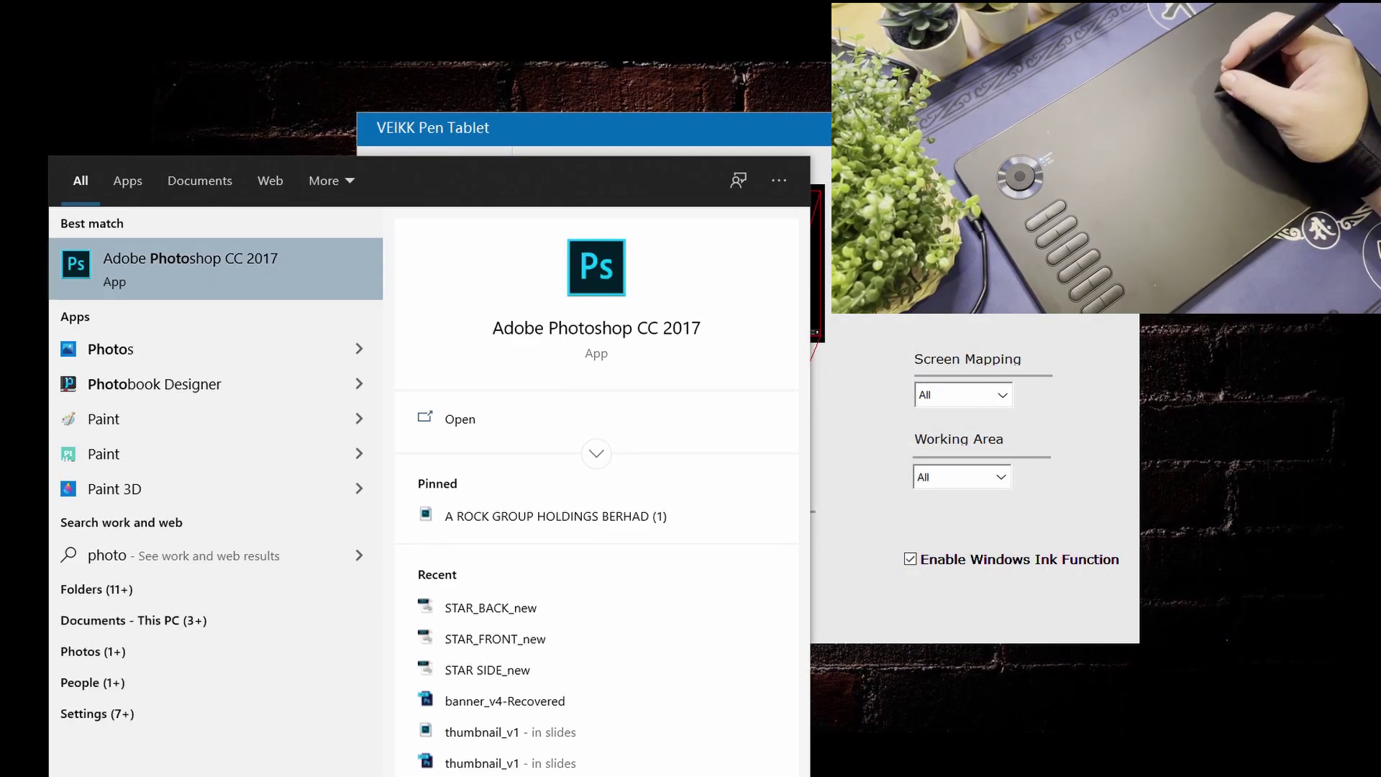
pyautogui.press('Return')
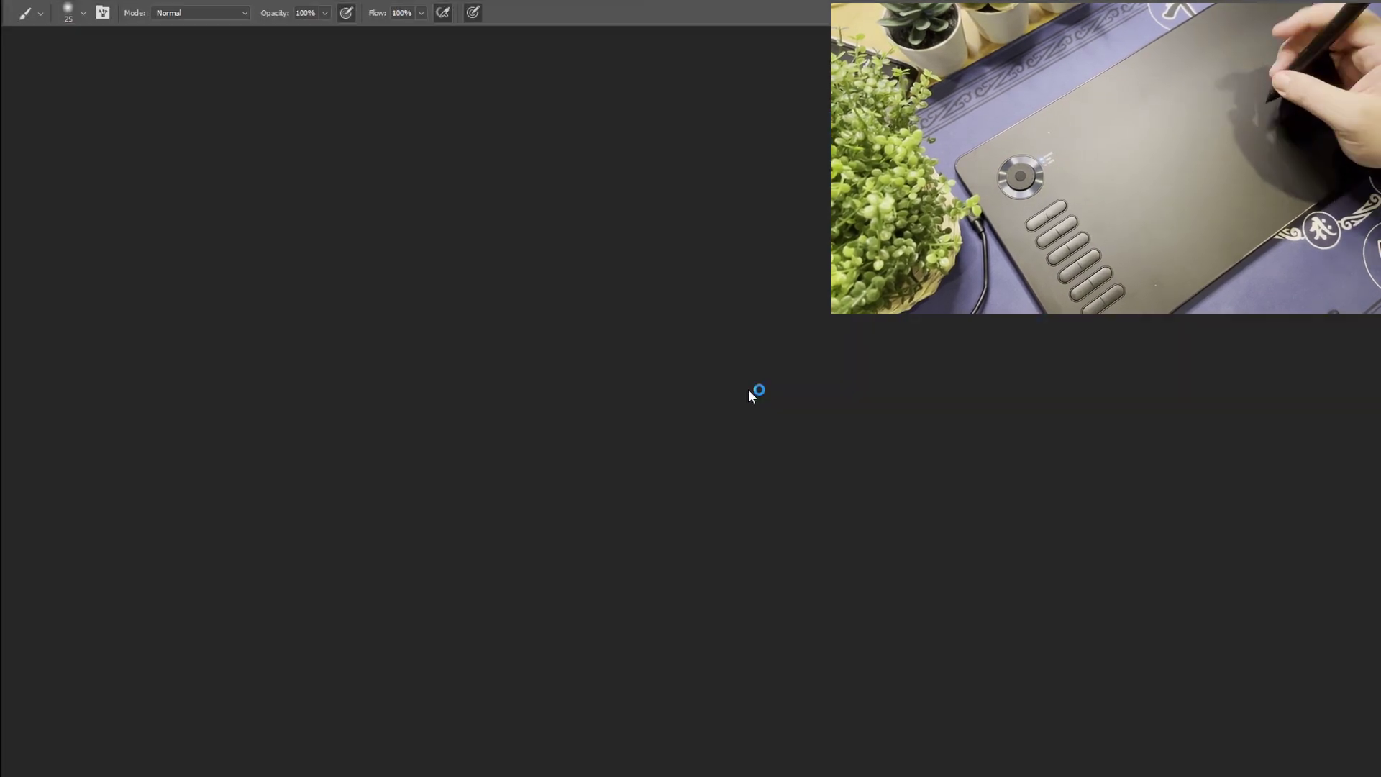
# - Create a white 2000 x 2000 px, 72 ppi document with a new layer and try a stroke on it
pyautogui.hotkey('ctrl', 'n')
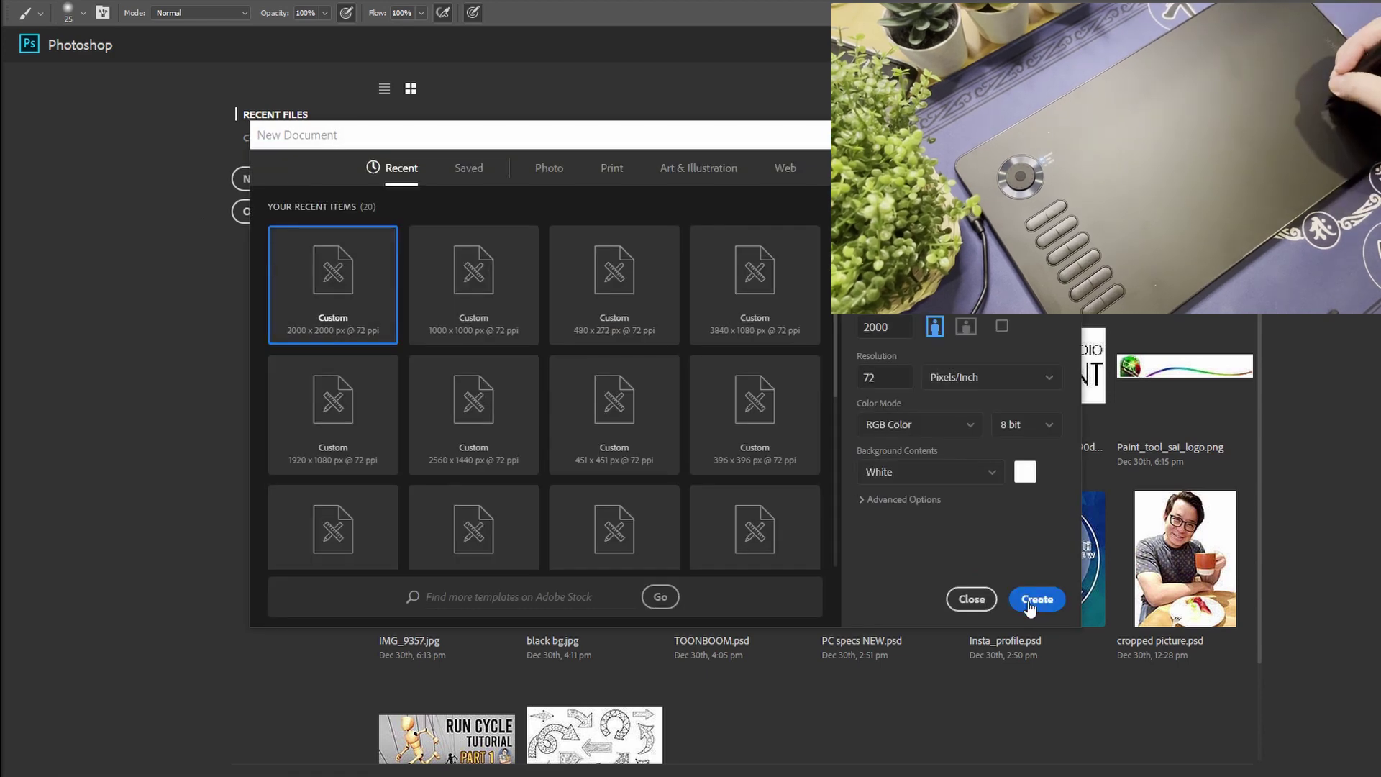
pyautogui.click(1031, 605)
pyautogui.hotkey('ctrl', 'alt', 'shift', 'n')
pyautogui.moveTo(539, 313)
pyautogui.mouseDown()
pyautogui.moveTo(456, 290)
pyautogui.moveTo(673, 388)
pyautogui.moveTo(698, 381)
pyautogui.mouseUp()
pyautogui.hotkey('ctrl', 'z')
# - Set the tablet's screen mapping to Monitor1 and return to the canvas
pyautogui.click(1253, 776)
pyautogui.click(1214, 758)
pyautogui.click(960, 398)
pyautogui.click(960, 438)
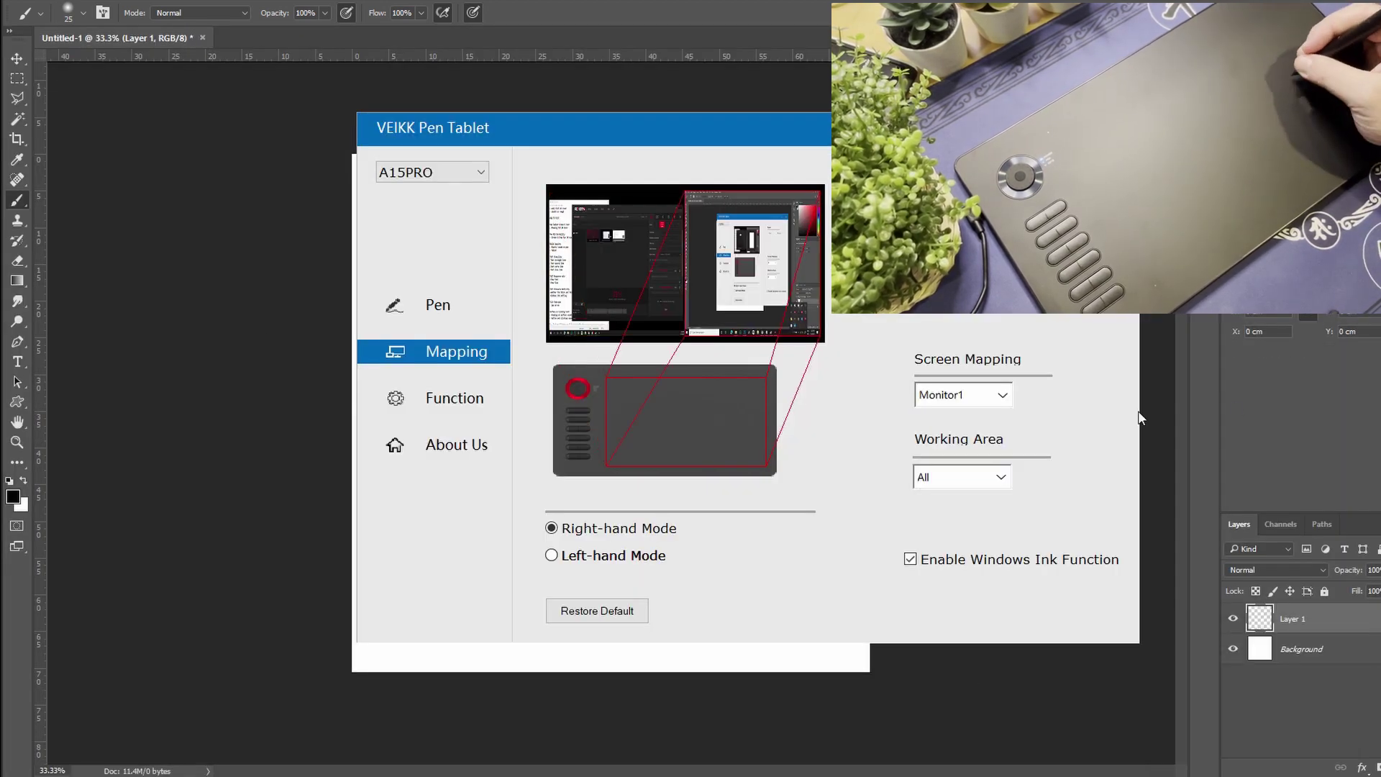
pyautogui.click(1119, 128)
pyautogui.keyDown('ctrl'); pyautogui.click(636, 355); pyautogui.keyUp('ctrl')
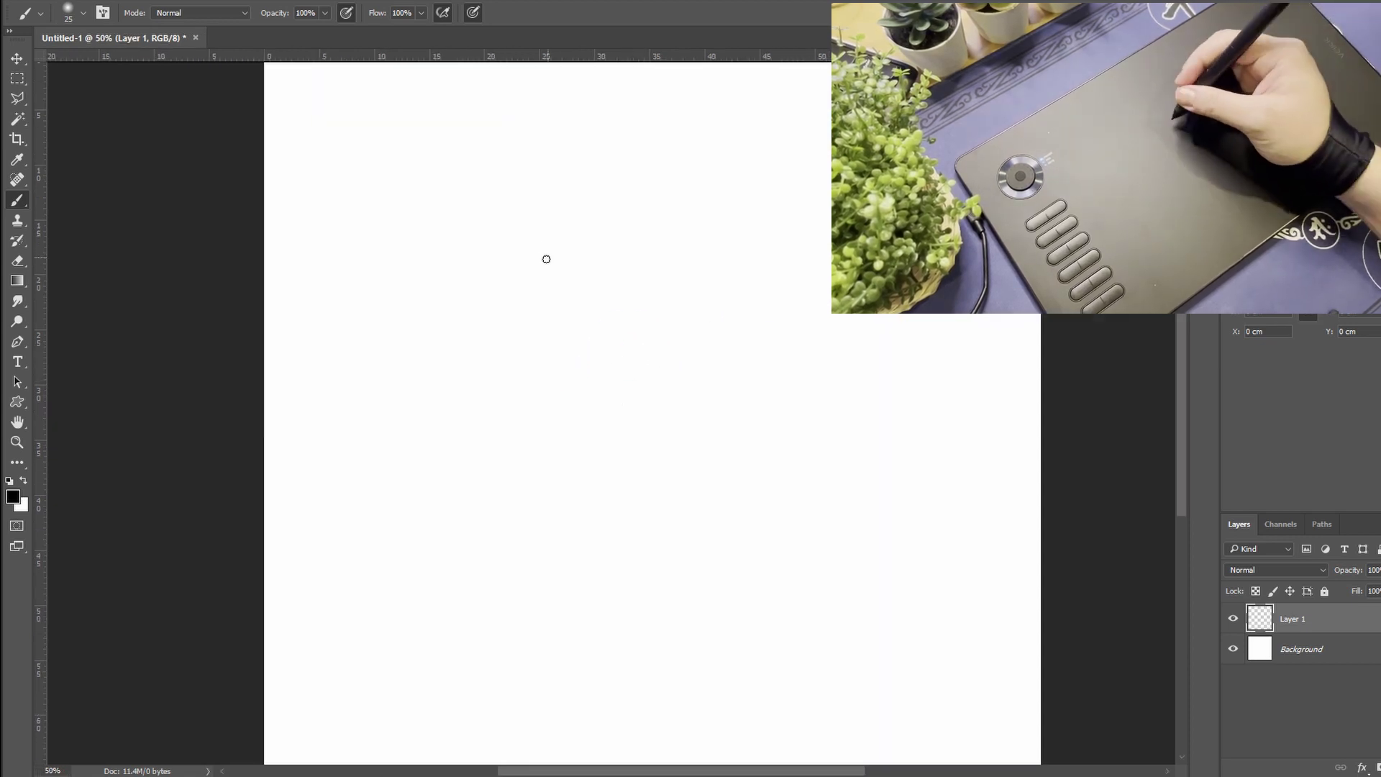
# - Draw a column of parallel, slightly slanted hatch strokes on Layer 1
pyautogui.moveTo(531, 166)
pyautogui.mouseDown()
pyautogui.moveTo(567, 299)
pyautogui.moveTo(549, 295)
pyautogui.mouseUp()
pyautogui.hotkey('ctrl', 'z')
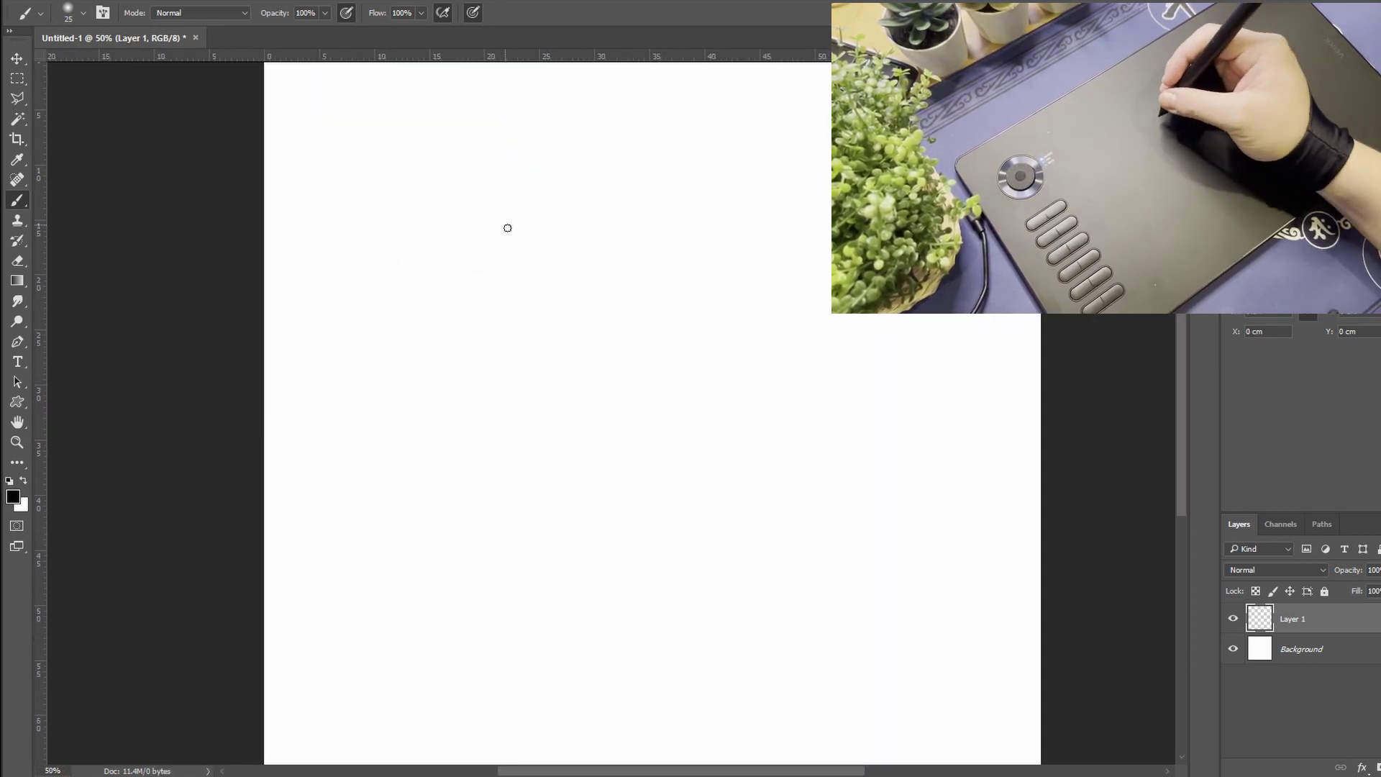
pyautogui.moveTo(344, 201); pyautogui.dragTo(481, 152)
pyautogui.moveTo(342, 233); pyautogui.dragTo(521, 173)
pyautogui.moveTo(348, 270); pyautogui.dragTo(565, 199)
pyautogui.moveTo(352, 304); pyautogui.dragTo(579, 219)
pyautogui.moveTo(358, 326); pyautogui.dragTo(568, 242)
pyautogui.moveTo(366, 352); pyautogui.dragTo(563, 267)
pyautogui.hotkey('ctrl', '+')
pyautogui.moveTo(379, 377); pyautogui.dragTo(557, 298)
pyautogui.moveTo(384, 391)
pyautogui.mouseDown()
pyautogui.moveTo(563, 310)
pyautogui.moveTo(537, 342)
pyautogui.mouseUp()
pyautogui.hotkey('ctrl', '+')
pyautogui.moveTo(647, 312); pyautogui.dragTo(662, 306)
pyautogui.moveTo(367, 464); pyautogui.dragTo(683, 321)
pyautogui.moveTo(374, 492); pyautogui.dragTo(685, 343)
pyautogui.moveTo(371, 521); pyautogui.dragTo(728, 378)
pyautogui.moveTo(389, 548); pyautogui.dragTo(713, 419)
pyautogui.moveTo(412, 565); pyautogui.dragTo(715, 458)
pyautogui.moveTo(451, 584); pyautogui.dragTo(725, 485)
# - Draw spirals beside the column of hatch strokes
pyautogui.moveTo(618, 397)
pyautogui.mouseDown()
pyautogui.moveTo(596, 464)
pyautogui.moveTo(443, 483)
pyautogui.mouseUp()
pyautogui.hotkey('ctrl', '-')
pyautogui.hotkey('ctrl', '-')
pyautogui.keyDown('ctrl'); pyautogui.click(641, 339); pyautogui.keyUp('ctrl')
pyautogui.moveTo(597, 401)
pyautogui.mouseDown()
pyautogui.moveTo(731, 277)
pyautogui.moveTo(708, 360)
pyautogui.mouseUp()
pyautogui.moveTo(654, 512); pyautogui.dragTo(581, 327)
pyautogui.moveTo(567, 506); pyautogui.dragTo(570, 393)
pyautogui.moveTo(499, 466); pyautogui.dragTo(638, 214)
# - Enlarge the brush to 40 px and draw a wavy line of varying pressure below the hatching and spirals
pyautogui.press(']')
pyautogui.press(']')
pyautogui.press(']')
pyautogui.moveTo(158, 505); pyautogui.dragTo(481, 570)
pyautogui.hotkey('ctrl', 'z')
pyautogui.moveTo(180, 483); pyautogui.dragTo(845, 587)
pyautogui.hotkey('ctrl', '-')
pyautogui.moveTo(705, 322); pyautogui.dragTo(637, 337)
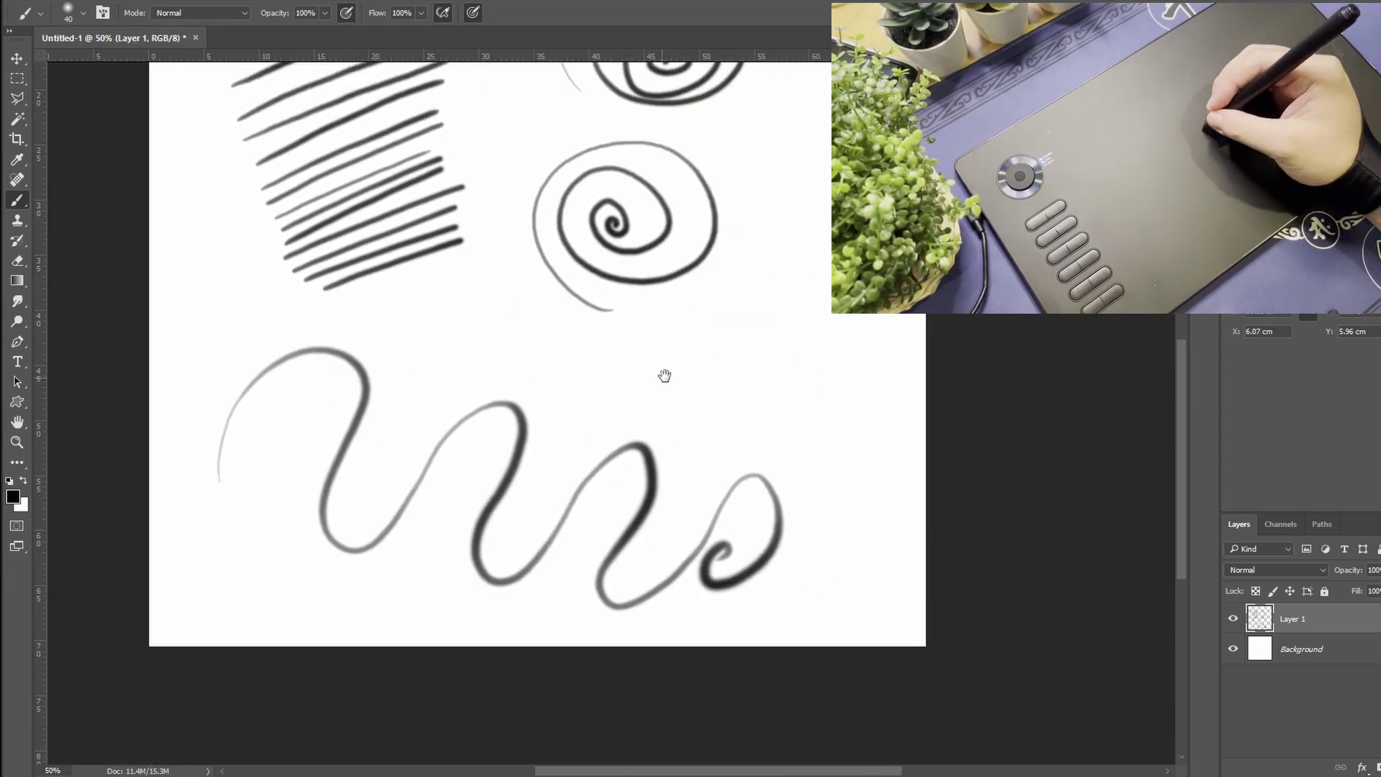
# - Draw a long freehand test stroke across the canvas, undoing the first attempt
pyautogui.moveTo(549, 402)
pyautogui.mouseDown()
pyautogui.moveTo(892, 327)
pyautogui.moveTo(723, 396)
pyautogui.moveTo(888, 320)
pyautogui.mouseUp()
pyautogui.hotkey('ctrl', 'z')
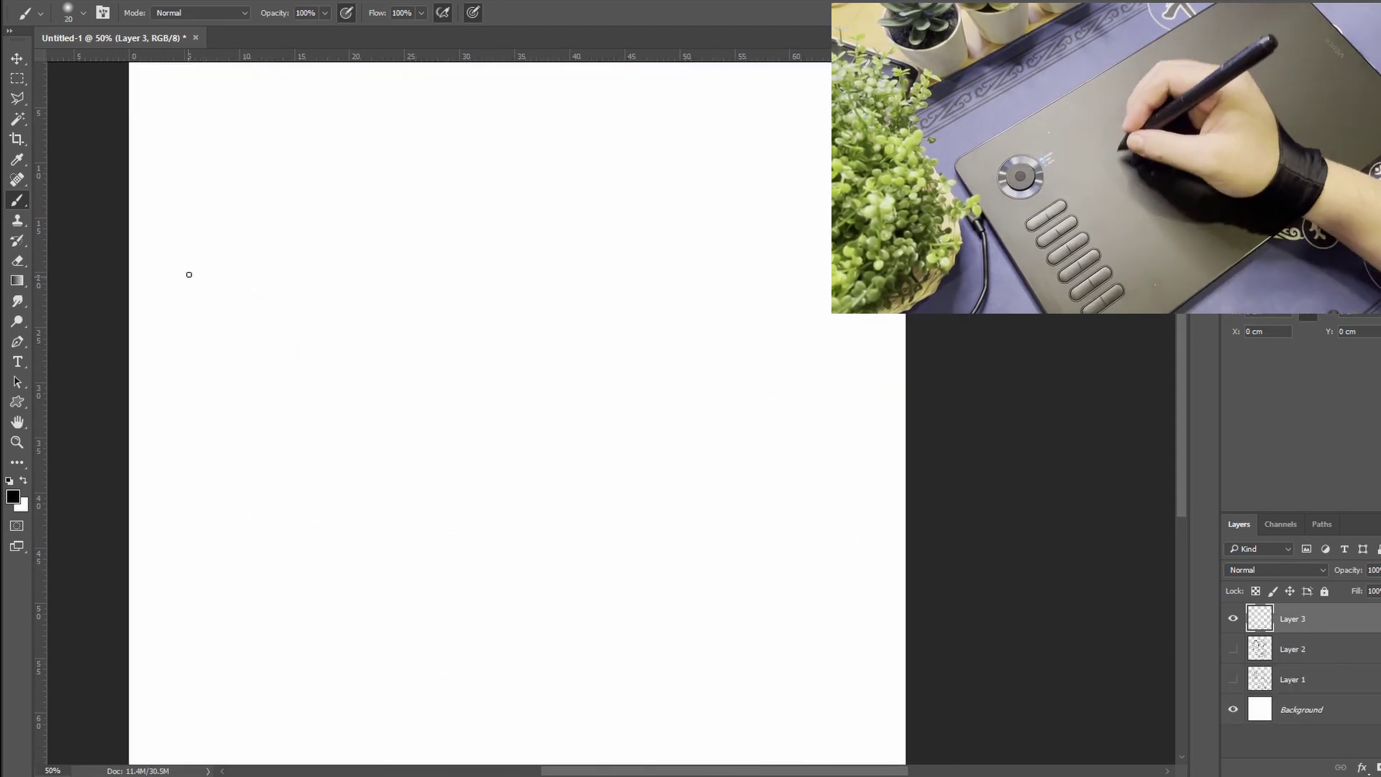
pyautogui.moveTo(320, 160)
pyautogui.mouseDown()
pyautogui.moveTo(215, 317)
pyautogui.moveTo(225, 361)
pyautogui.moveTo(268, 404)
pyautogui.moveTo(473, 470)
pyautogui.moveTo(549, 559)
pyautogui.mouseUp()
# - Draw a first group of thick diagonal hatch strokes
pyautogui.hotkey('ctrl', '+')
pyautogui.moveTo(416, 231); pyautogui.dragTo(533, 400)
pyautogui.moveTo(515, 209)
pyautogui.mouseDown()
pyautogui.moveTo(661, 365)
pyautogui.moveTo(688, 357)
pyautogui.mouseUp()
pyautogui.moveTo(565, 186); pyautogui.dragTo(695, 335)
pyautogui.moveTo(601, 141); pyautogui.dragTo(736, 291)
pyautogui.moveTo(640, 149); pyautogui.dragTo(749, 263)
pyautogui.moveTo(701, 419); pyautogui.dragTo(595, 354)
# - Reduce the brush size and draw another group of thinner diagonal strokes
pyautogui.hotkey('ctrl', '+')
pyautogui.press('[')
pyautogui.moveTo(599, 281); pyautogui.dragTo(512, 381)
pyautogui.moveTo(656, 290); pyautogui.dragTo(513, 415)
pyautogui.moveTo(667, 345); pyautogui.dragTo(558, 459)
pyautogui.moveTo(696, 374); pyautogui.dragTo(555, 508)
pyautogui.moveTo(839, 368); pyautogui.dragTo(654, 554)
pyautogui.moveTo(892, 428); pyautogui.dragTo(710, 598)
pyautogui.moveTo(975, 514); pyautogui.dragTo(818, 635)
# - Draw a group of diagonal strokes with the 10 px brush in the empty area below the existing hatching
pyautogui.moveTo(719, 669); pyautogui.dragTo(618, 340)
pyautogui.moveTo(591, 394); pyautogui.dragTo(423, 584)
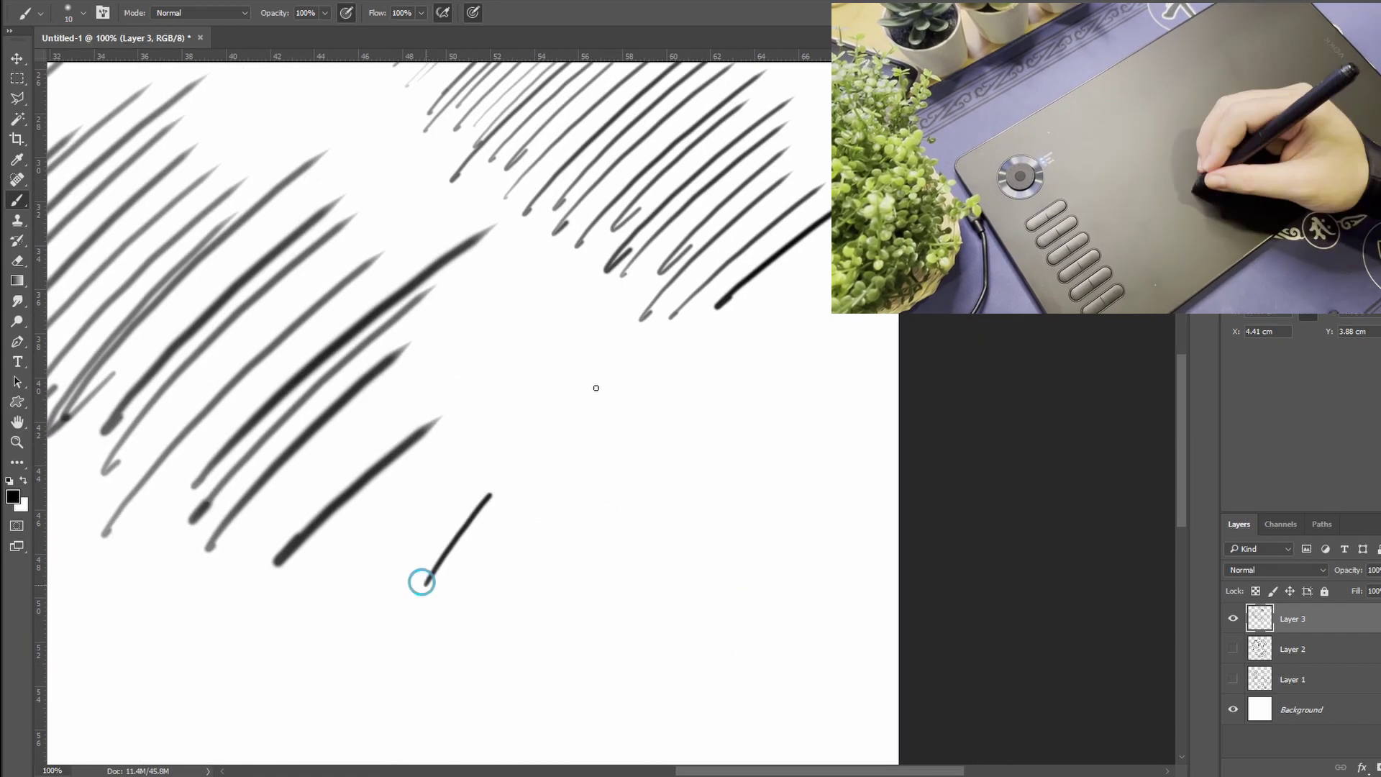
pyautogui.moveTo(679, 368); pyautogui.dragTo(446, 623)
pyautogui.moveTo(837, 386); pyautogui.dragTo(510, 611)
pyautogui.moveTo(895, 461); pyautogui.dragTo(620, 638)
pyautogui.moveTo(896, 558); pyautogui.dragTo(701, 681)
# - Draw a further group of long diagonal strokes near the lower edge of the canvas
pyautogui.hotkey('ctrl', '-')
pyautogui.moveTo(391, 551); pyautogui.dragTo(586, 326)
pyautogui.hotkey('ctrl', '+')
pyautogui.moveTo(213, 426); pyautogui.dragTo(354, 414)
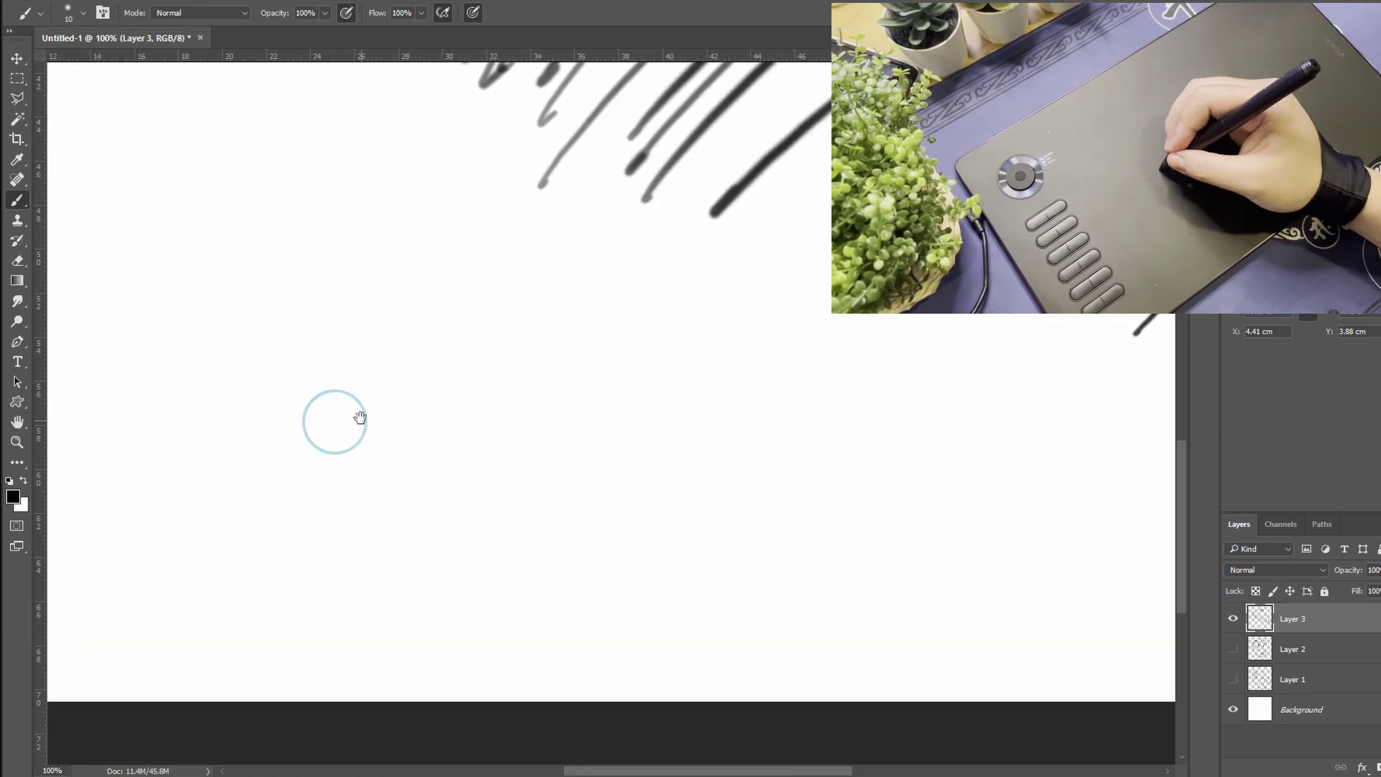
pyautogui.moveTo(222, 539); pyautogui.dragTo(378, 390)
pyautogui.moveTo(302, 535); pyautogui.dragTo(450, 377)
pyautogui.moveTo(388, 537); pyautogui.dragTo(613, 335)
pyautogui.moveTo(440, 537); pyautogui.dragTo(679, 361)
pyautogui.moveTo(548, 548); pyautogui.dragTo(777, 374)
pyautogui.moveTo(642, 603); pyautogui.dragTo(925, 432)
# - Handwrite the label "Slower" beside the slowly drawn strokes
pyautogui.hotkey('ctrl', '-')
pyautogui.hotkey('ctrl', '-')
pyautogui.moveTo(847, 358); pyautogui.dragTo(860, 502)
pyautogui.hotkey('ctrl', '+')
pyautogui.moveTo(1022, 489)
pyautogui.mouseDown()
pyautogui.moveTo(833, 457)
pyautogui.moveTo(839, 472)
pyautogui.mouseUp()
pyautogui.moveTo(861, 446)
pyautogui.mouseDown()
pyautogui.moveTo(897, 459)
pyautogui.moveTo(940, 447)
pyautogui.mouseUp()
pyautogui.moveTo(958, 447); pyautogui.dragTo(971, 441)
pyautogui.moveTo(810, 584)
pyautogui.mouseDown()
pyautogui.moveTo(790, 458)
pyautogui.moveTo(783, 533)
pyautogui.mouseUp()
pyautogui.moveTo(751, 498)
pyautogui.mouseDown()
pyautogui.moveTo(790, 471)
pyautogui.moveTo(812, 517)
pyautogui.mouseUp()
pyautogui.moveTo(828, 492); pyautogui.dragTo(820, 513)
pyautogui.moveTo(828, 463); pyautogui.dragTo(859, 523)
# - Set the brush color to red and circle the ends of the diagonal strokes
pyautogui.click(23, 481)
pyautogui.click(13, 496)
pyautogui.click(1119, 141)
pyautogui.click(1281, 138)
pyautogui.moveTo(629, 528); pyautogui.dragTo(572, 519)
pyautogui.moveTo(763, 403); pyautogui.dragTo(694, 412)
pyautogui.moveTo(715, 303); pyautogui.dragTo(665, 297)
# - Examine the circled stroke ends and the handwriting up close for line quality
pyautogui.hotkey('ctrl', '+')
pyautogui.hotkey('ctrl', '+')
pyautogui.moveTo(768, 217); pyautogui.dragTo(727, 250)
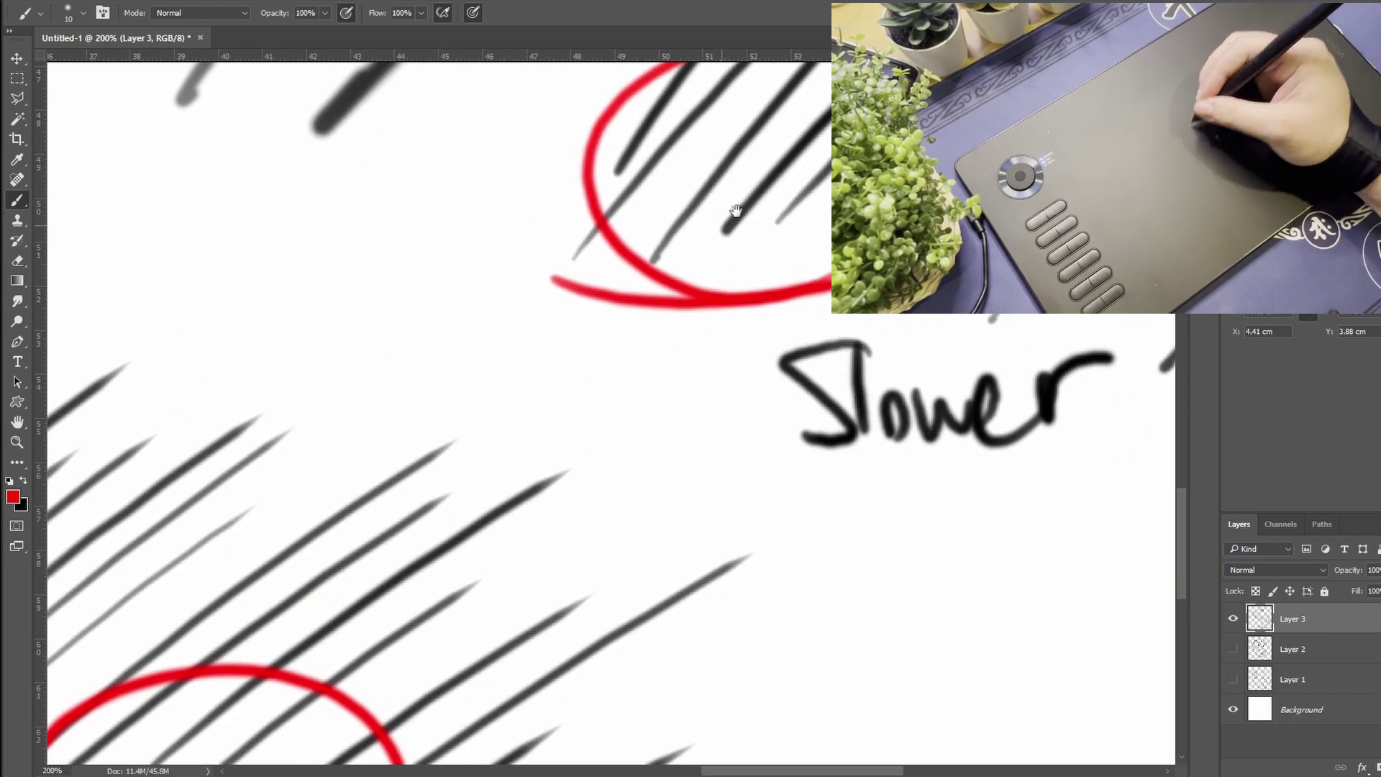
pyautogui.moveTo(644, 432); pyautogui.dragTo(733, 342)
pyautogui.moveTo(1066, 300); pyautogui.dragTo(624, 403)
# - Choose a different brush tip and draw test strokes on the empty Layer 4
pyautogui.keyDown('ctrl'); pyautogui.keyDown('alt'); pyautogui.click(671, 289); pyautogui.keyUp('alt'); pyautogui.keyUp('ctrl')
pyautogui.keyDown('ctrl'); pyautogui.keyDown('alt'); pyautogui.click(670, 290); pyautogui.keyUp('alt'); pyautogui.keyUp('ctrl')
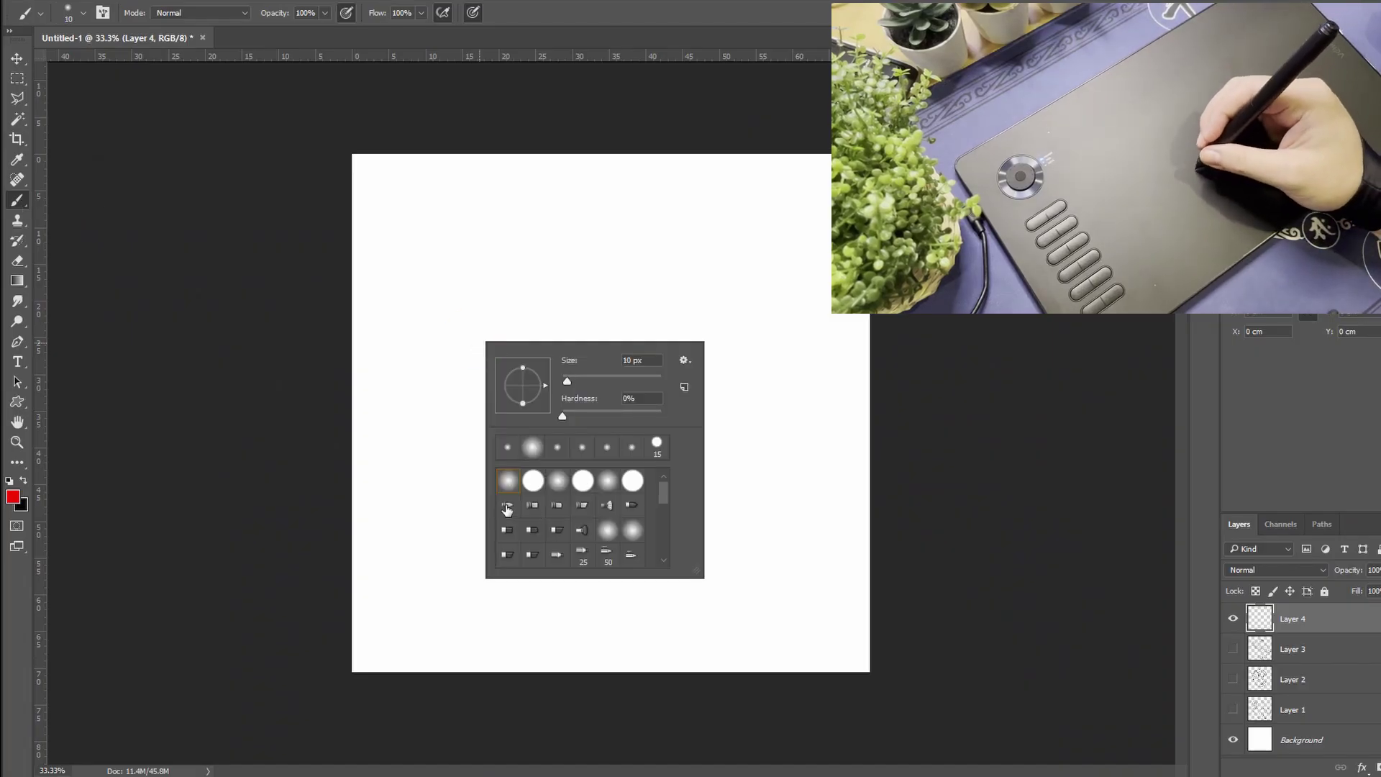
pyautogui.doubleClick(508, 508)
pyautogui.moveTo(384, 234)
pyautogui.mouseDown()
pyautogui.moveTo(454, 225)
pyautogui.moveTo(508, 244)
pyautogui.mouseUp()
pyautogui.moveTo(519, 191)
pyautogui.mouseDown()
pyautogui.moveTo(541, 217)
pyautogui.moveTo(628, 215)
pyautogui.moveTo(687, 177)
pyautogui.moveTo(716, 183)
pyautogui.mouseUp()
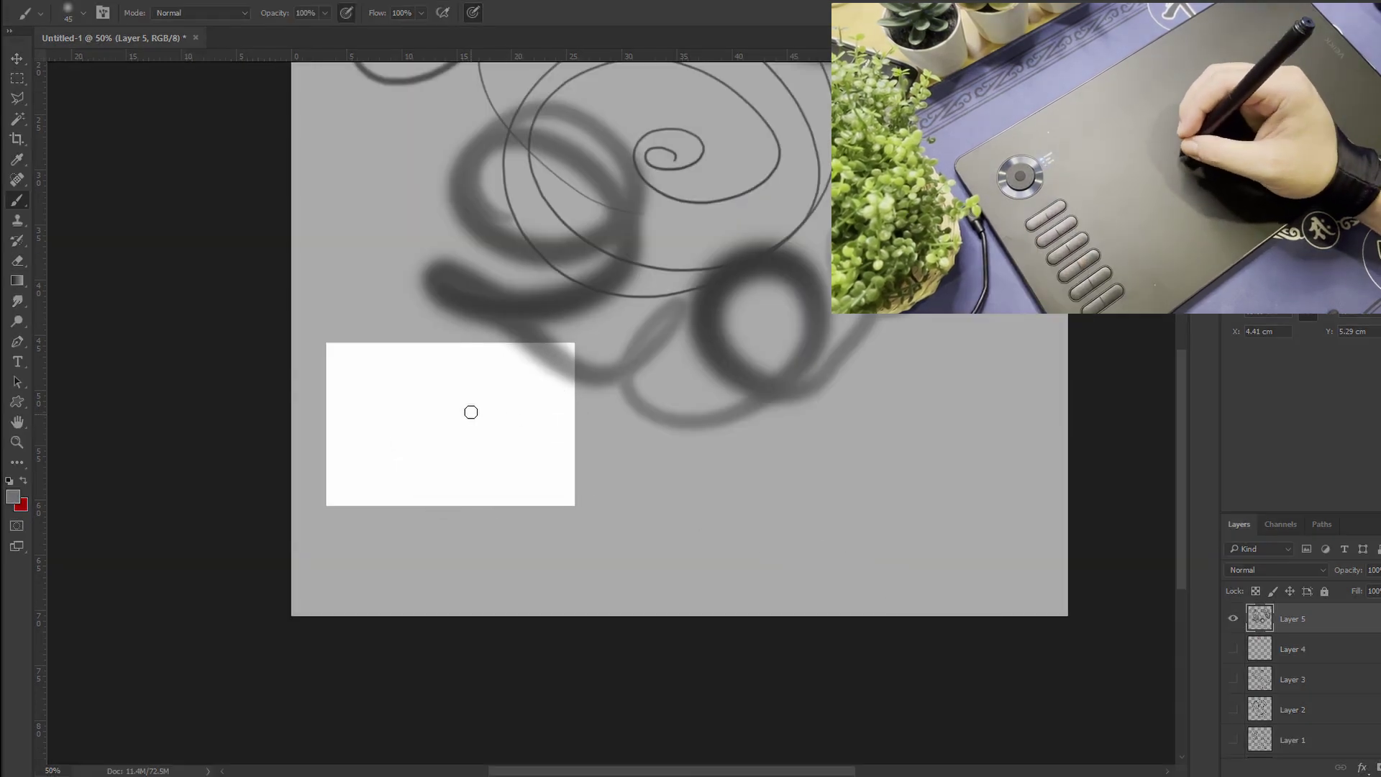
# - Draw soft brush strokes inside the white rectangle and on the gray area beside it on Layer 5
pyautogui.moveTo(401, 404)
pyautogui.mouseDown()
pyautogui.moveTo(493, 404)
pyautogui.moveTo(483, 440)
pyautogui.mouseUp()
pyautogui.moveTo(662, 496)
pyautogui.mouseDown()
pyautogui.moveTo(576, 559)
pyautogui.moveTo(610, 517)
pyautogui.mouseUp()
pyautogui.moveTo(672, 455); pyautogui.dragTo(702, 559)
pyautogui.moveTo(704, 459)
pyautogui.mouseDown()
pyautogui.moveTo(740, 554)
pyautogui.moveTo(774, 547)
pyautogui.mouseUp()
pyautogui.moveTo(768, 457); pyautogui.dragTo(800, 527)
pyautogui.moveTo(796, 446)
pyautogui.mouseDown()
pyautogui.moveTo(828, 526)
pyautogui.moveTo(781, 447)
pyautogui.moveTo(809, 493)
pyautogui.mouseUp()
# - Toggle the airbrush build-up effect and draw test strokes before and after reducing the brush size
pyautogui.click(442, 15)
pyautogui.moveTo(608, 415); pyautogui.dragTo(615, 437)
pyautogui.press('[')
pyautogui.press('[')
pyautogui.press('[')
pyautogui.press('[')
pyautogui.press('[')
pyautogui.moveTo(593, 280)
pyautogui.mouseDown()
pyautogui.moveTo(684, 413)
pyautogui.moveTo(623, 322)
pyautogui.mouseUp()
# - Hide Layer 5, add a new layer and draw a wavy stroke across it
pyautogui.click(1233, 618)
pyautogui.hotkey('ctrl', 'shift', 'alt', 'n')
pyautogui.moveTo(449, 360)
pyautogui.mouseDown()
pyautogui.moveTo(780, 302)
pyautogui.moveTo(829, 419)
pyautogui.mouseUp()
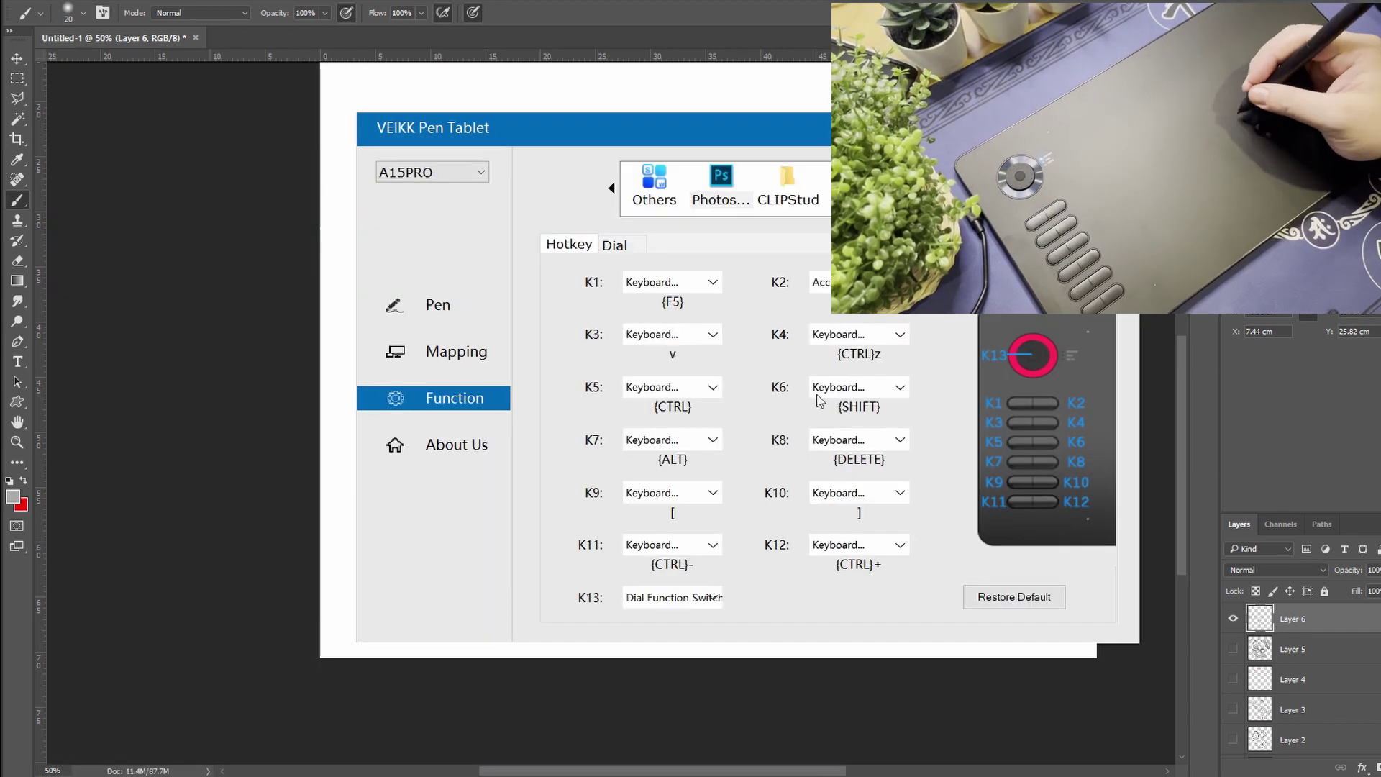
# - Review the tablet's screen mapping and the hotkeys assigned for Photoshop
pyautogui.click(446, 351)
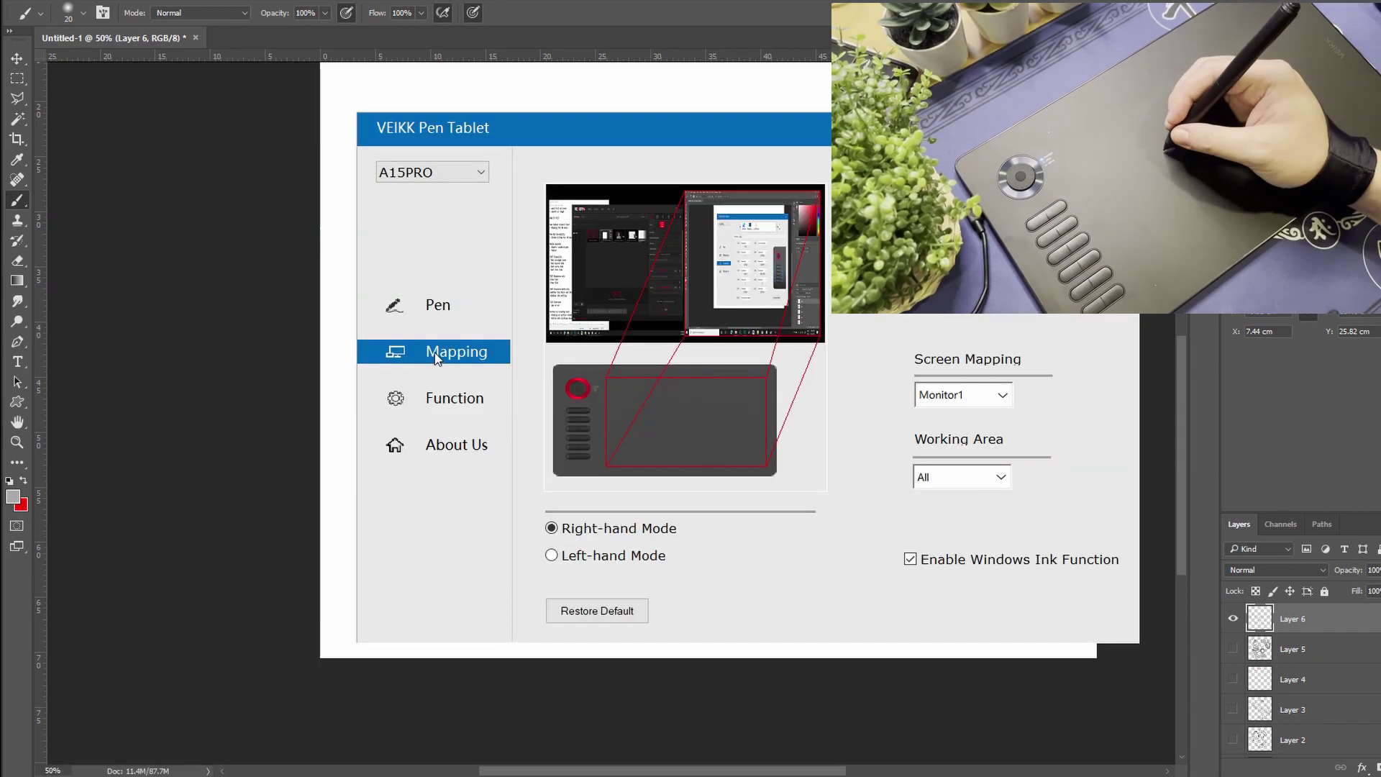
pyautogui.click(464, 396)
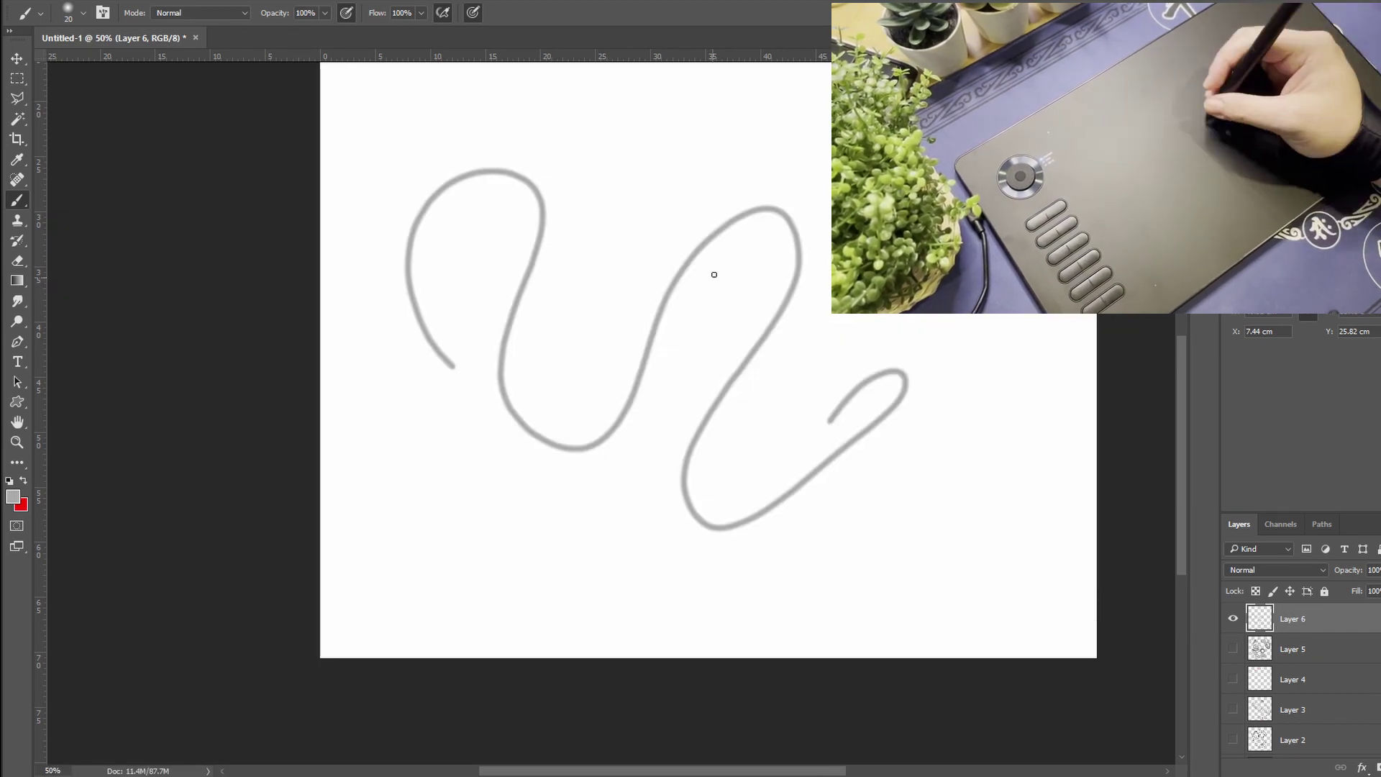
# - Draw a looping stroke of varying pressure over the wavy line on Layer 6 with a 40 px brush
pyautogui.rightClick(583, 242)
pyautogui.click(619, 376)
pyautogui.moveTo(608, 226)
pyautogui.mouseDown()
pyautogui.moveTo(688, 108)
pyautogui.moveTo(908, 318)
pyautogui.moveTo(925, 453)
pyautogui.moveTo(813, 579)
pyautogui.mouseUp()
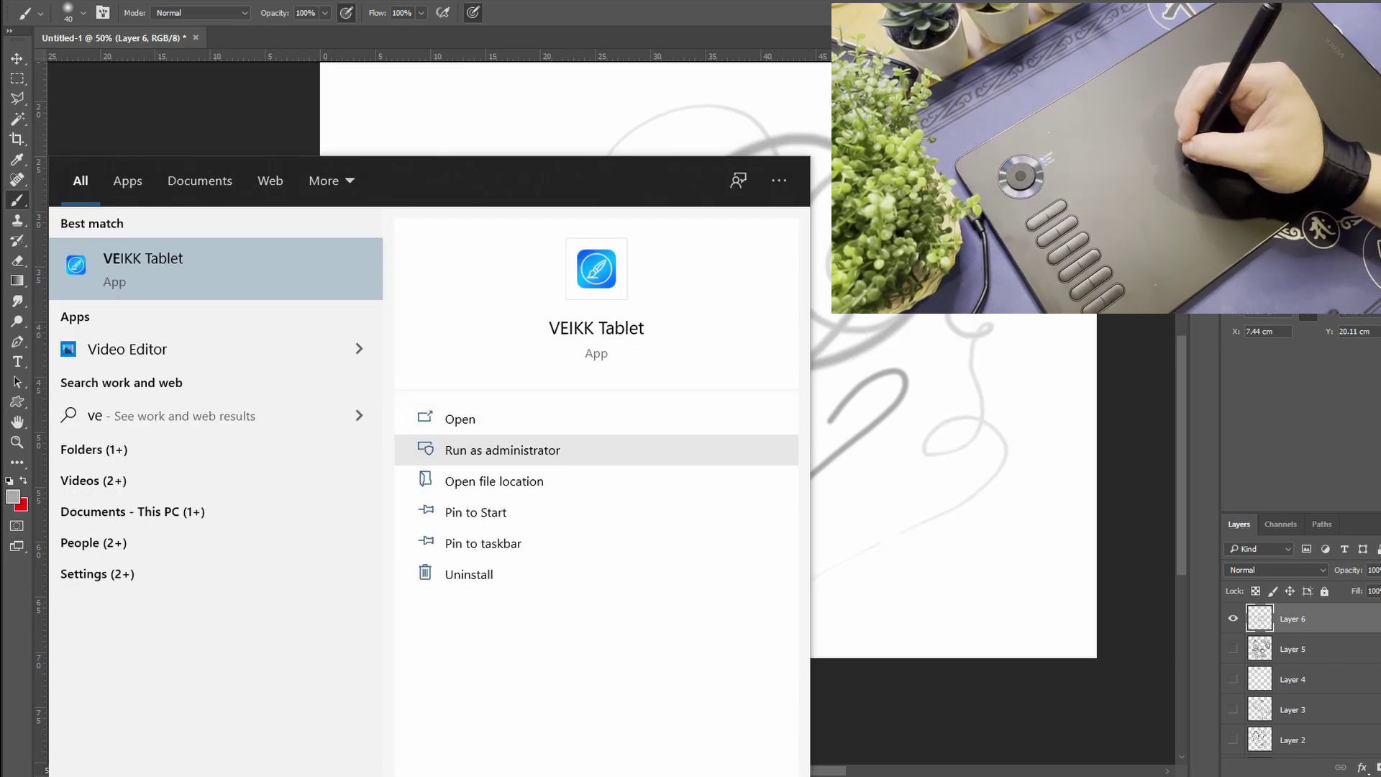
# - Review the tablet's hotkey assignments, pen button functions and Click Sensitivity curve
pyautogui.click(502, 449)
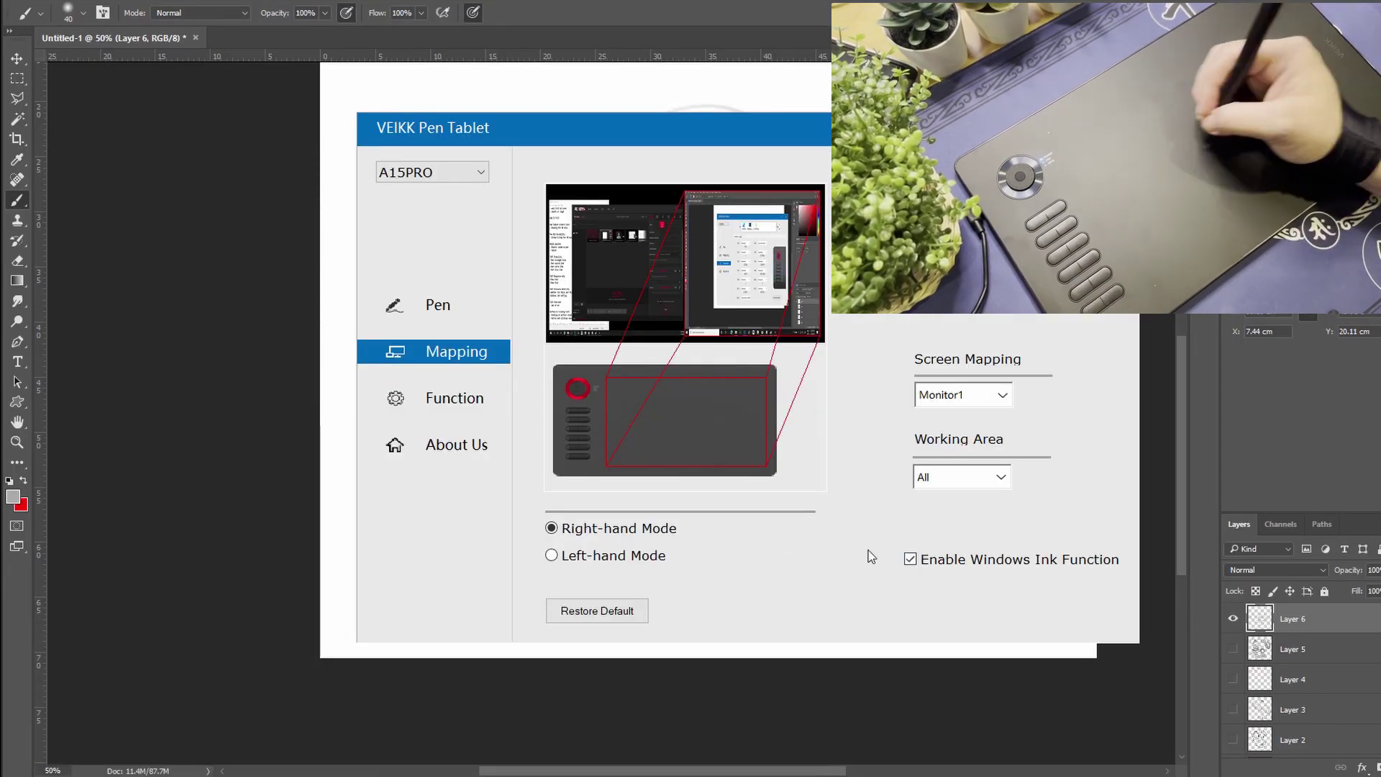
pyautogui.click(437, 316)
pyautogui.click(846, 336)
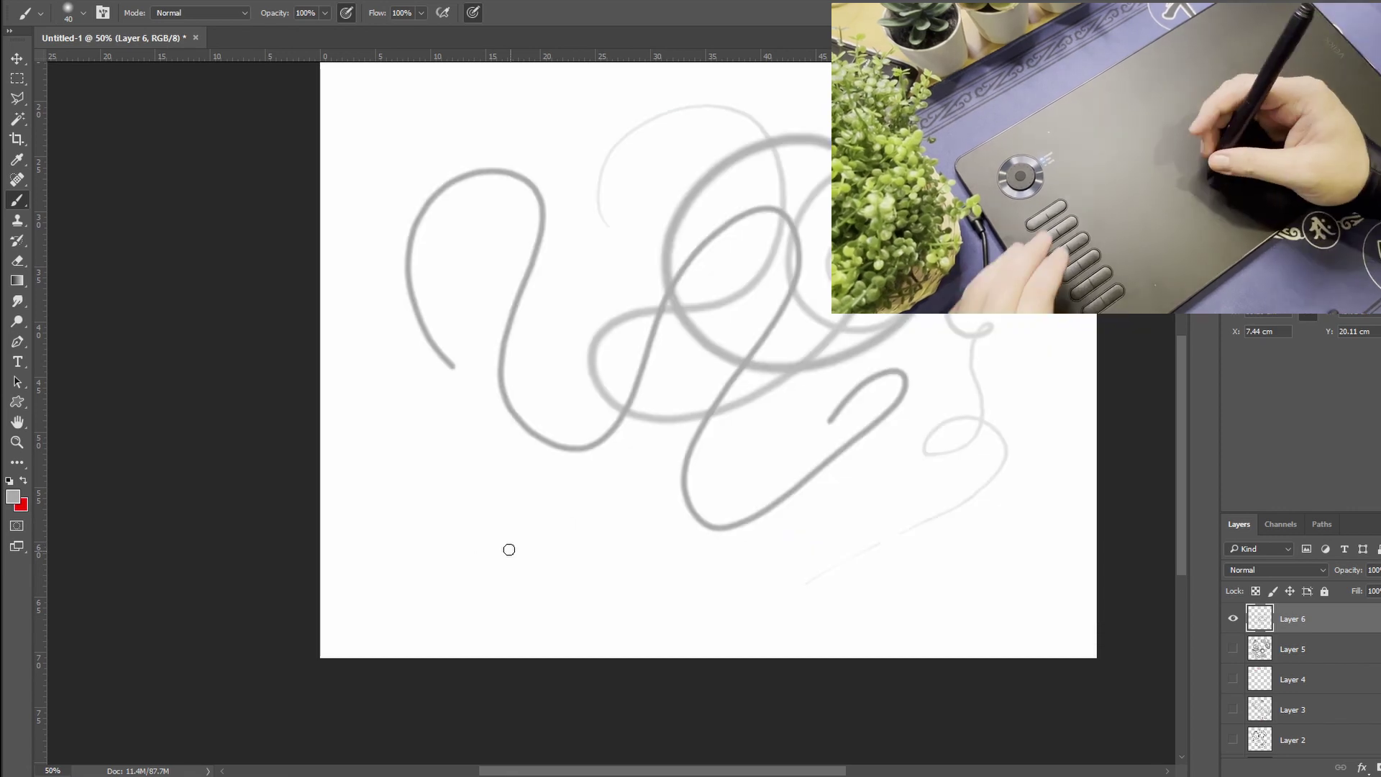
# - Handwrite text beginning with "Using Accurate" in grey on Layer 7 with a 20 px brush
pyautogui.moveTo(371, 562)
pyautogui.mouseDown()
pyautogui.moveTo(385, 500)
pyautogui.moveTo(530, 582)
pyautogui.moveTo(366, 518)
pyautogui.moveTo(432, 569)
pyautogui.mouseUp()
pyautogui.moveTo(574, 147)
pyautogui.mouseDown()
pyautogui.moveTo(593, 185)
pyautogui.moveTo(646, 145)
pyautogui.moveTo(575, 217)
pyautogui.mouseUp()
pyautogui.moveTo(829, 584)
pyautogui.mouseDown()
pyautogui.moveTo(903, 531)
pyautogui.moveTo(928, 403)
pyautogui.mouseUp()
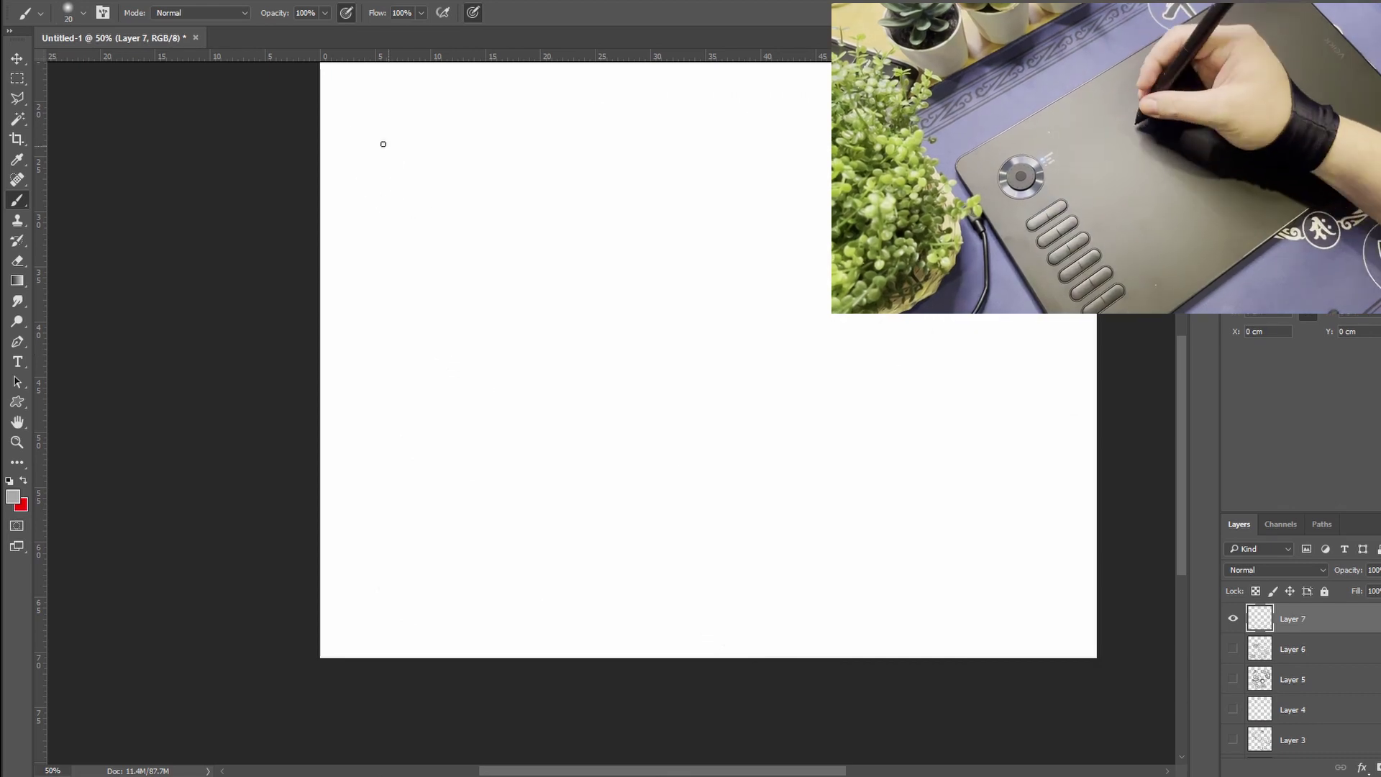
pyautogui.moveTo(382, 141); pyautogui.dragTo(518, 185)
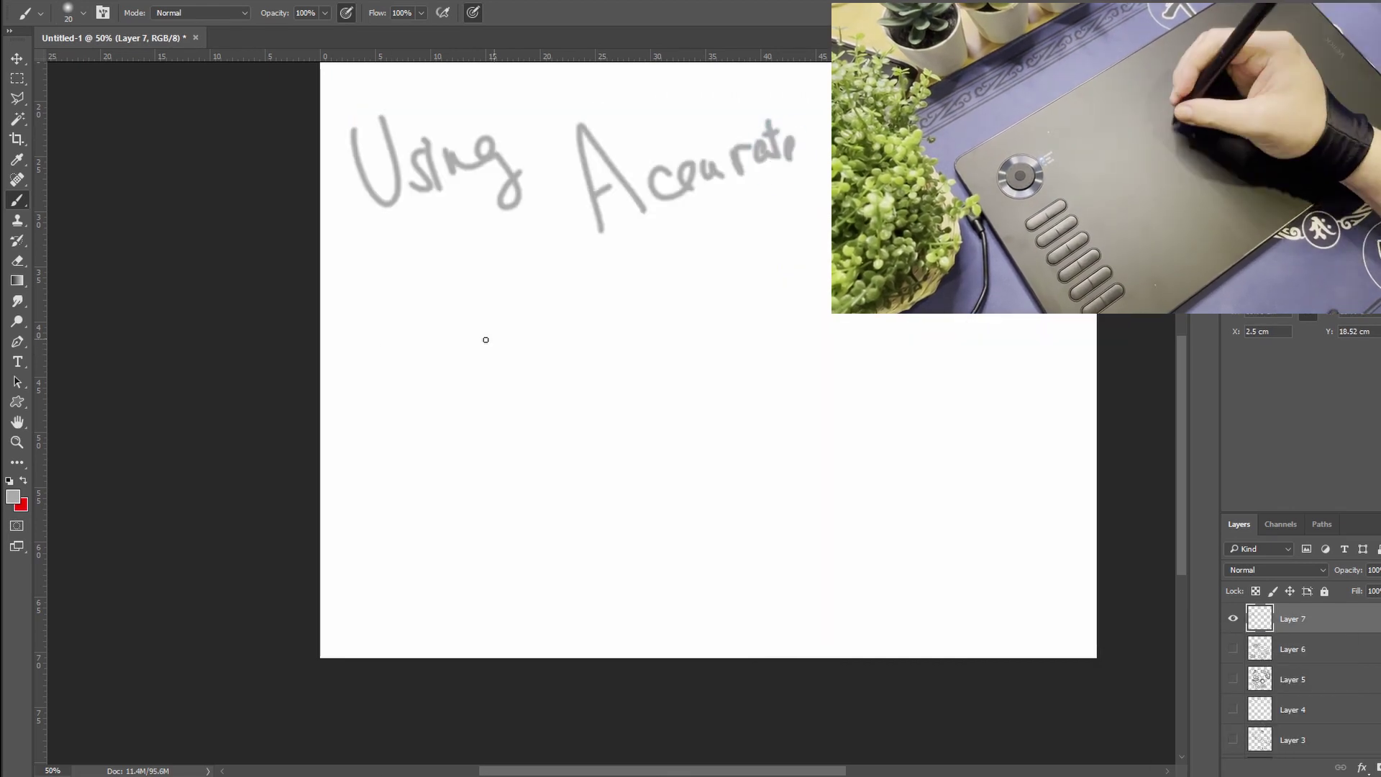
pyautogui.moveTo(385, 344)
pyautogui.mouseDown()
pyautogui.moveTo(616, 318)
pyautogui.moveTo(786, 247)
pyautogui.moveTo(504, 457)
pyautogui.moveTo(751, 437)
pyautogui.mouseUp()
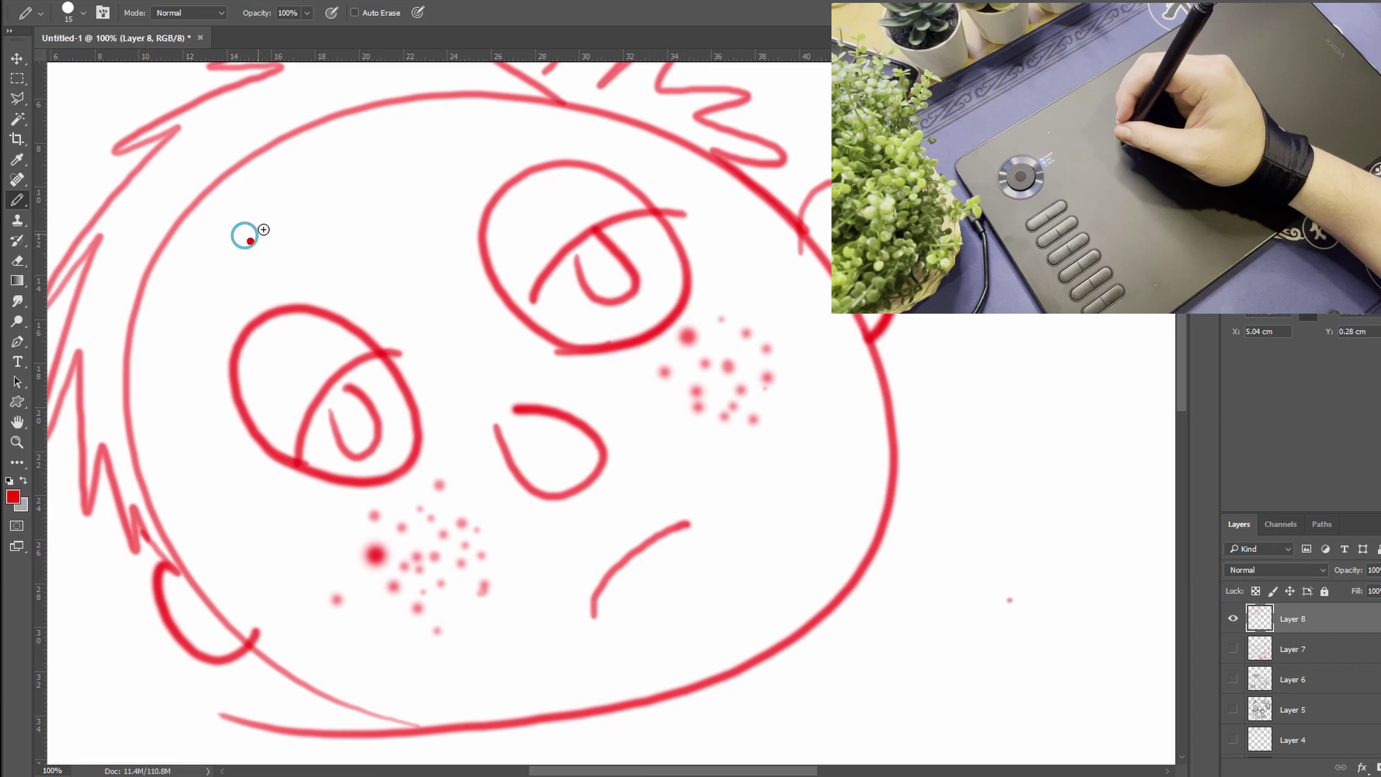
# - Dab red dots on the character's forehead on Layer 8 with the 15 px Pencil and partly erase them with a 60 px eraser
pyautogui.click(273, 219)
pyautogui.click(304, 194)
pyautogui.click(327, 225)
pyautogui.click(348, 204)
pyautogui.click(308, 263)
pyautogui.click(359, 167)
pyautogui.click(311, 170)
pyautogui.click(375, 190)
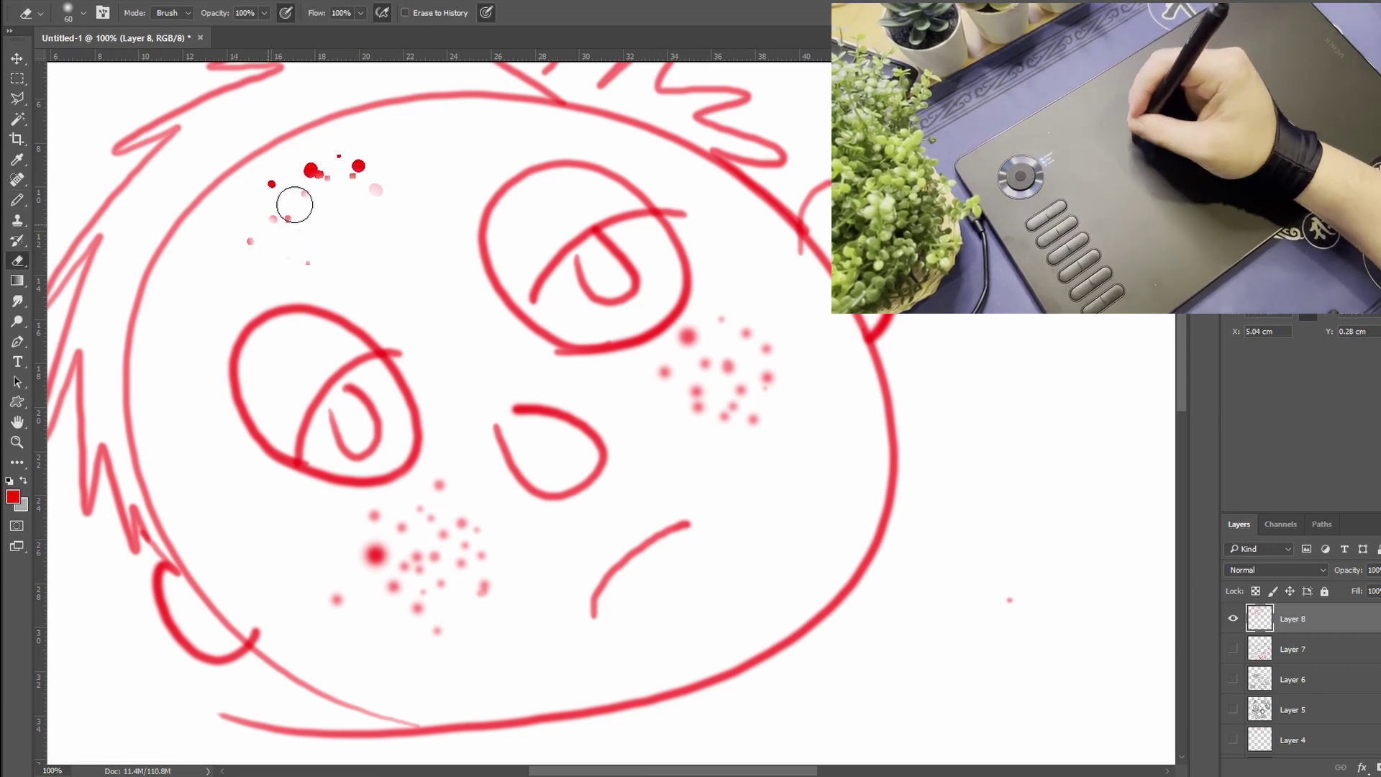
pyautogui.moveTo(295, 205); pyautogui.dragTo(363, 167)
# - Return to the soft 15 px Brush tool and add more red freckles around both cheeks of the face
pyautogui.click(17, 200)
pyautogui.rightClick(386, 219)
pyautogui.rightClick(22, 204)
pyautogui.click(80, 201)
pyautogui.rightClick(446, 180)
pyautogui.click(607, 357)
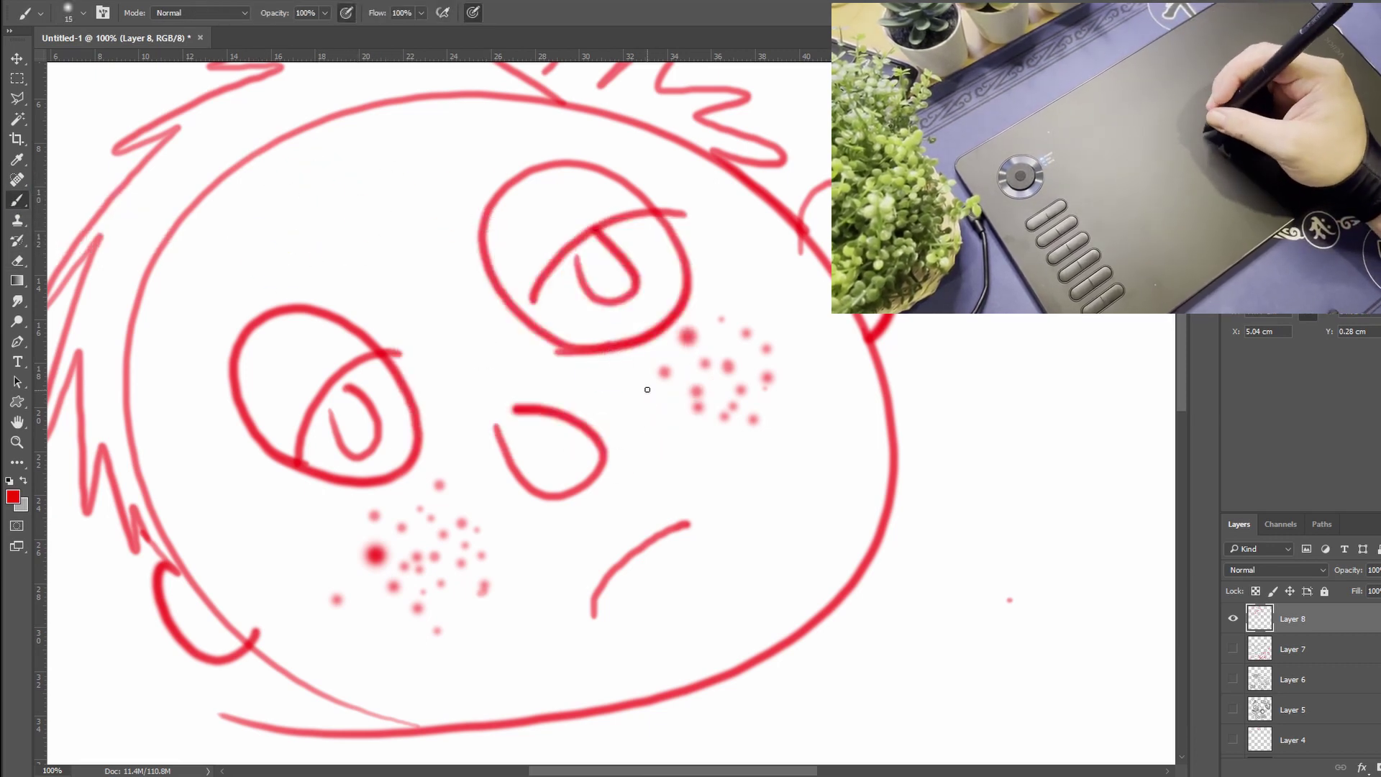
pyautogui.click(701, 439)
pyautogui.click(720, 457)
pyautogui.click(743, 441)
pyautogui.click(461, 567)
pyautogui.click(405, 499)
pyautogui.click(354, 536)
pyautogui.moveTo(598, 612); pyautogui.dragTo(418, 371)
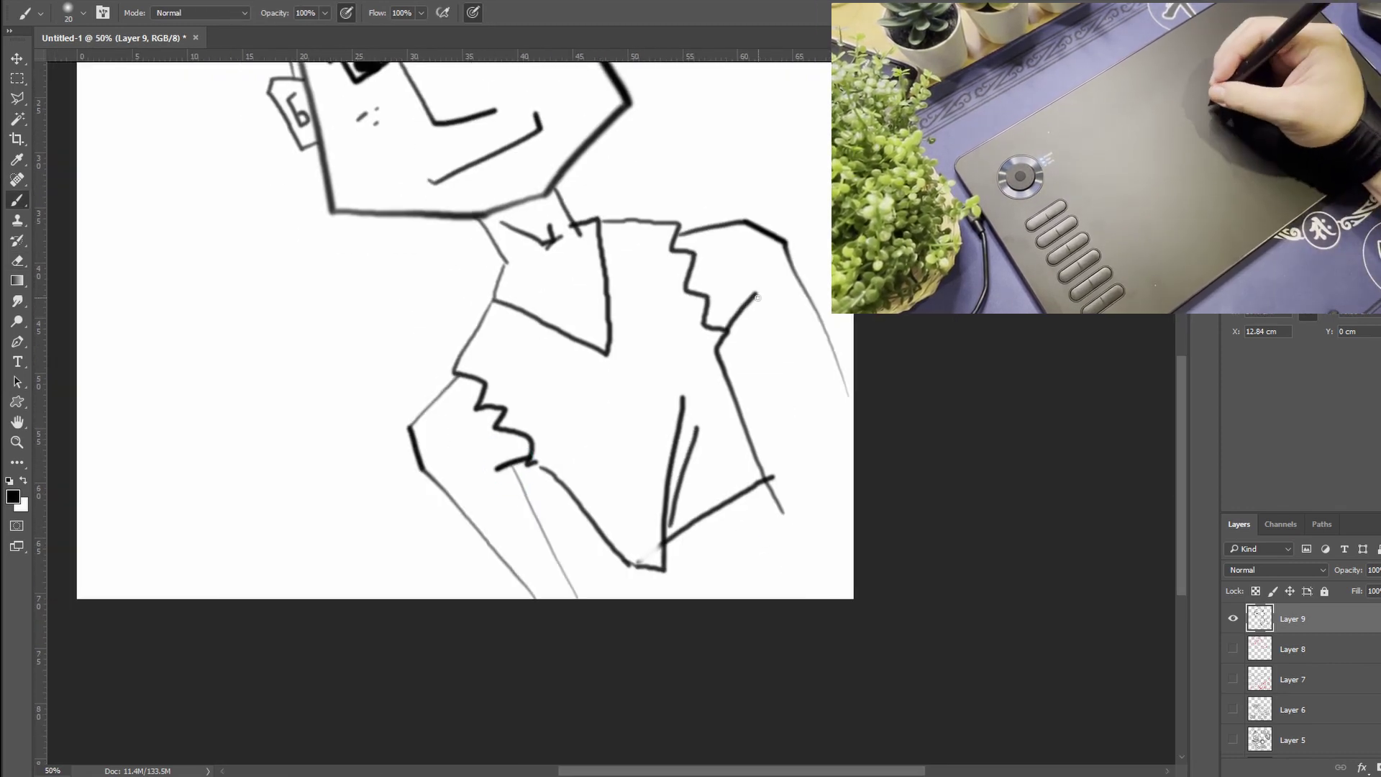
# - Add a new layer, move it below the line art on Layer 9 and choose a light orange foreground colour
pyautogui.hotkey('ctrl', '-')
pyautogui.hotkey('ctrl', '-')
pyautogui.hotkey('ctrl', 'shift', 'alt', 'n')
pyautogui.moveTo(1293, 619); pyautogui.dragTo(1293, 661)
pyautogui.click(13, 496)
pyautogui.press('Return')
# - Enlarge the brush and paint the character's face, neck and arms light orange on Layer 10
pyautogui.hotkey('ctrl', '+')
pyautogui.press(']')
pyautogui.press(']')
pyautogui.press(']')
pyautogui.press(']')
pyautogui.press(']')
pyautogui.press(']')
pyautogui.press(']')
pyautogui.press(']')
pyautogui.press(']')
pyautogui.press(']')
pyautogui.moveTo(529, 255)
pyautogui.mouseDown()
pyautogui.moveTo(673, 450)
pyautogui.moveTo(634, 310)
pyautogui.moveTo(647, 230)
pyautogui.moveTo(668, 281)
pyautogui.mouseUp()
pyautogui.moveTo(597, 532); pyautogui.dragTo(633, 648)
pyautogui.moveTo(763, 424); pyautogui.dragTo(839, 484)
pyautogui.moveTo(504, 367); pyautogui.dragTo(493, 400)
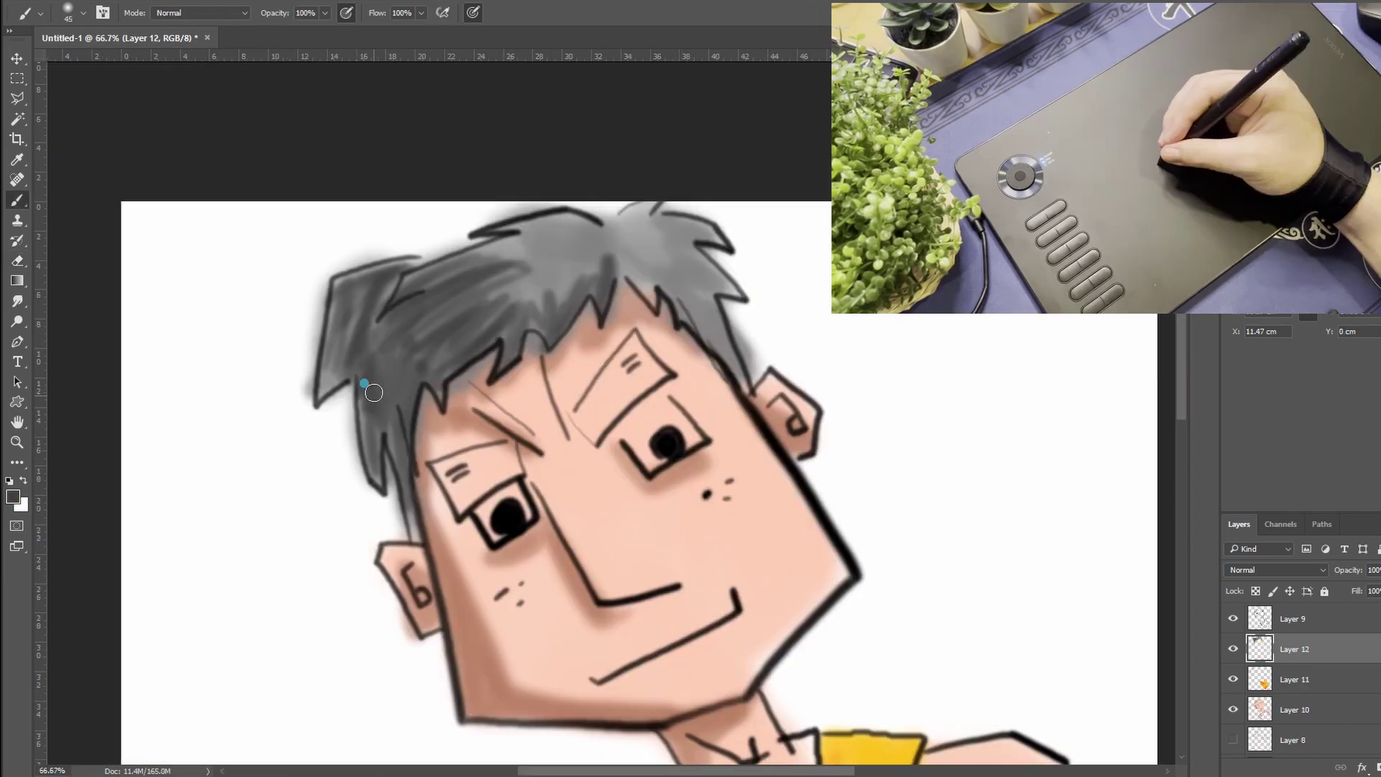
# - Paint the character's hair dark grey on Layer 12 with a 45 px brush
pyautogui.moveTo(553, 269)
pyautogui.mouseDown()
pyautogui.moveTo(536, 288)
pyautogui.moveTo(413, 271)
pyautogui.moveTo(647, 212)
pyautogui.mouseUp()
pyautogui.moveTo(645, 293); pyautogui.dragTo(658, 270)
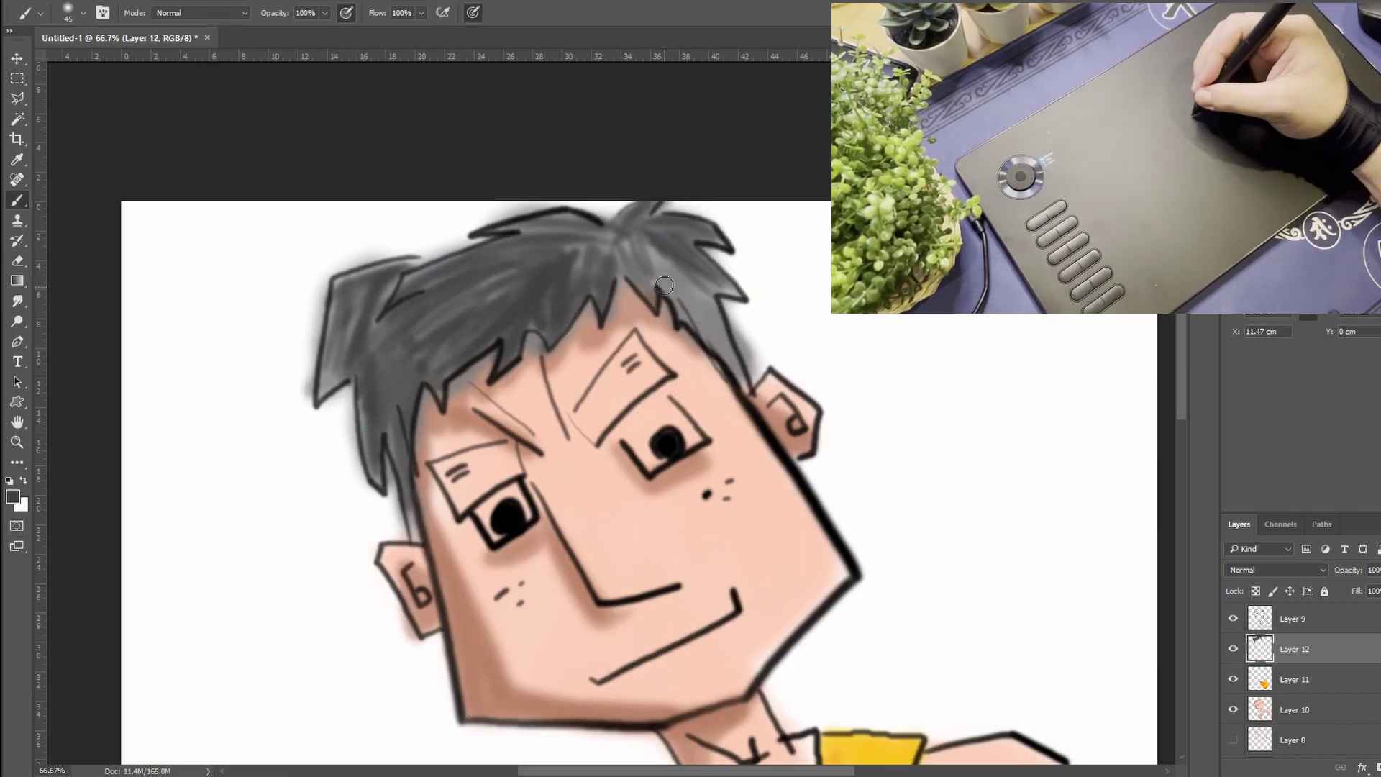
pyautogui.moveTo(878, 428); pyautogui.dragTo(704, 413)
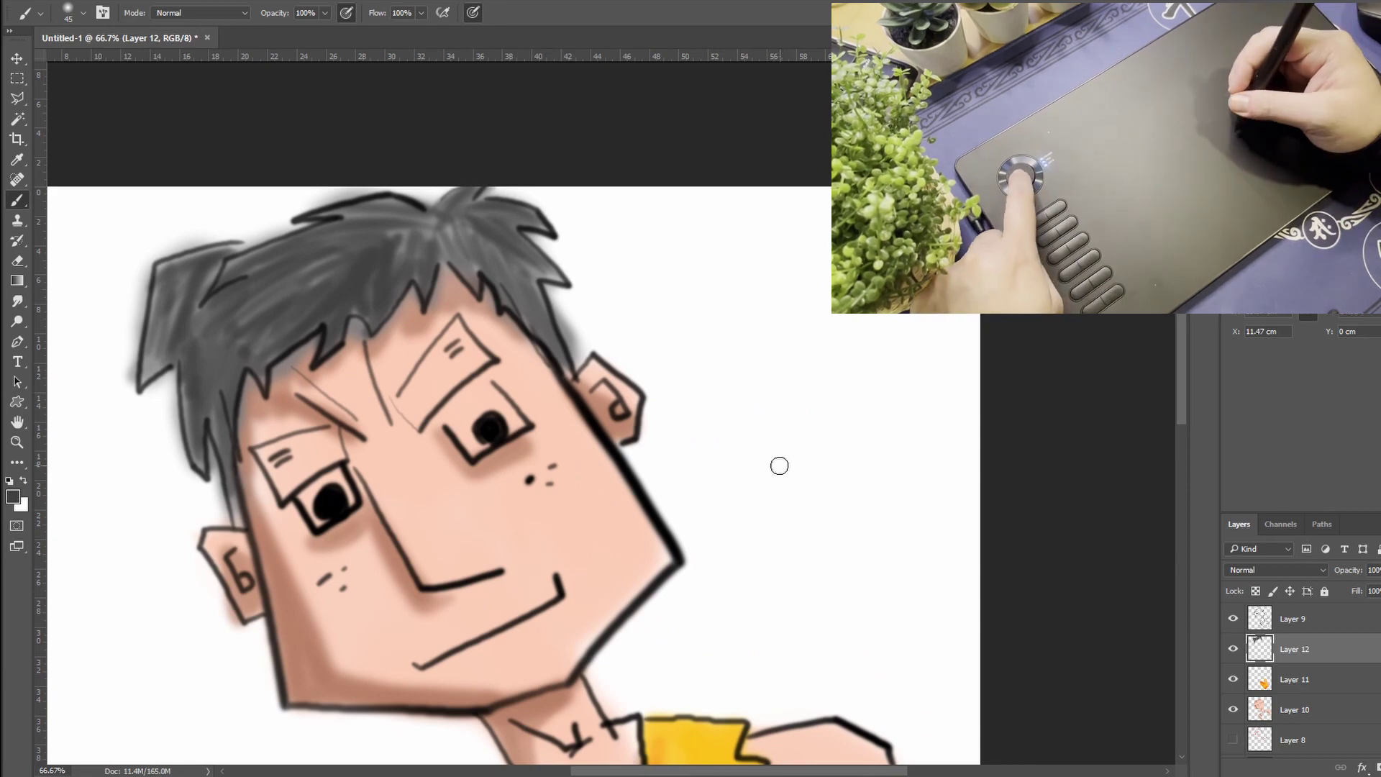
# - Examine the coloured character at several zoom levels, zooming the canvas in and out repeatedly
pyautogui.scroll(-3, 780, 462)
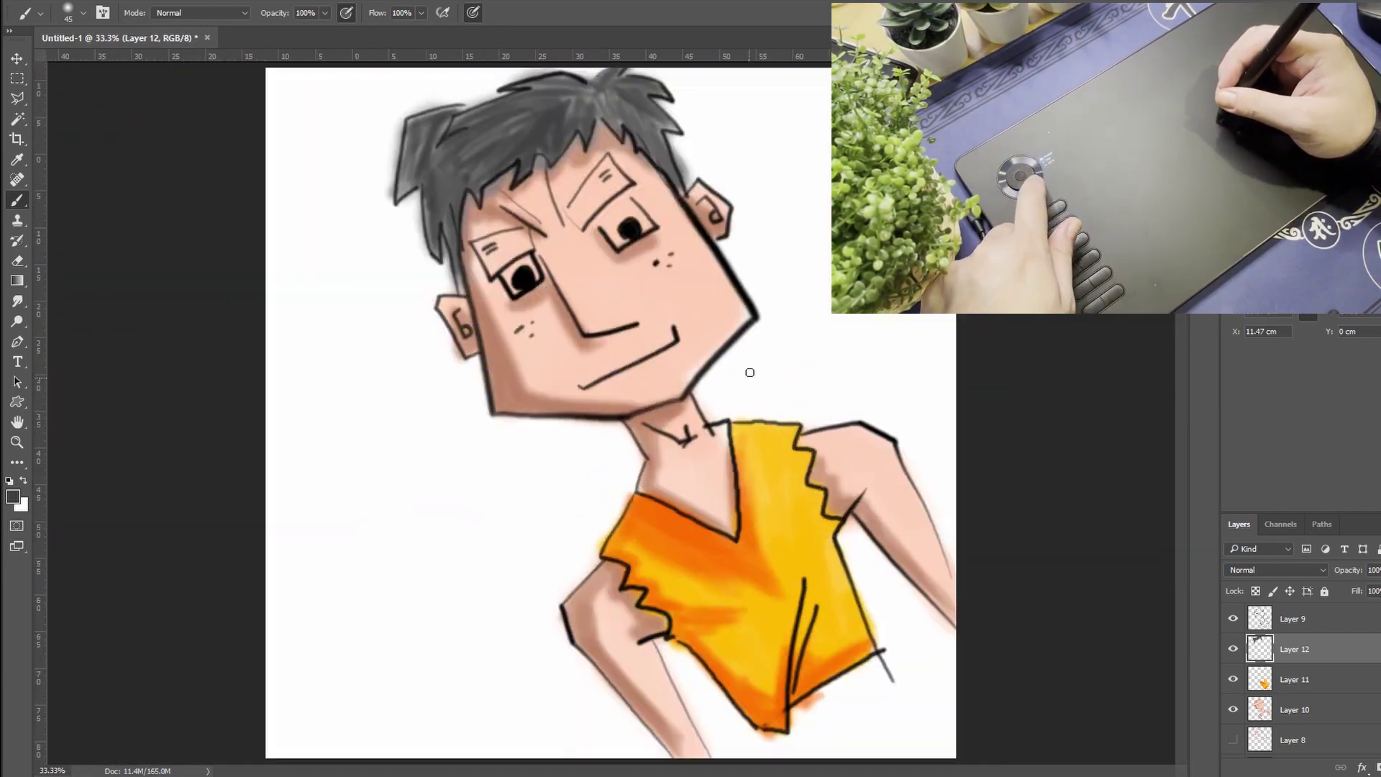
pyautogui.hotkey('ctrl', '+')
pyautogui.hotkey('ctrl', '+')
pyautogui.hotkey('ctrl', '+')
pyautogui.hotkey('ctrl', '+')
pyautogui.hotkey('ctrl', '+')
pyautogui.hotkey('ctrl', '-')
pyautogui.hotkey('ctrl', '-')
pyautogui.hotkey('ctrl', '-')
pyautogui.hotkey('ctrl', '-')
pyautogui.moveTo(787, 332); pyautogui.dragTo(712, 402)
pyautogui.scroll(3, 759, 307)
pyautogui.scroll(-4, 752, 305)
pyautogui.scroll(6, 749, 309)
pyautogui.scroll(-2, 680, 374)
pyautogui.scroll(2, 680, 372)
pyautogui.scroll(-2, 680, 372)
# - Test brush resizing by enlarging the brush several steps and shrinking it again over the canvas
pyautogui.press(']')
pyautogui.press(']')
pyautogui.press(']')
pyautogui.press(']')
pyautogui.press(']')
pyautogui.press(']')
pyautogui.press(']')
pyautogui.press(']')
pyautogui.press(']')
pyautogui.press(']')
pyautogui.press(']')
pyautogui.press(']')
pyautogui.press(']')
pyautogui.press(']')
pyautogui.press(']')
pyautogui.press(']')
pyautogui.press(']')
pyautogui.press(']')
pyautogui.press(']')
pyautogui.press(']')
pyautogui.press('[')
pyautogui.press('[')
pyautogui.press('[')
pyautogui.press('[')
pyautogui.moveTo(755, 309); pyautogui.dragTo(753, 372)
pyautogui.press('[')
pyautogui.press('[')
pyautogui.press('[')
pyautogui.press('[')
pyautogui.press('[')
pyautogui.press('[')
pyautogui.press('[')
pyautogui.press('[')
pyautogui.press('[')
pyautogui.press('[')
pyautogui.press('[')
pyautogui.press('[')
pyautogui.press('[')
pyautogui.press('[')
# - Check the tablet's zoom control once more by moving between close-up and full views of the character
pyautogui.hotkey('ctrl', '+')
pyautogui.hotkey('ctrl', '+')
pyautogui.hotkey('ctrl', '+')
pyautogui.hotkey('ctrl', '-')
pyautogui.hotkey('ctrl', '-')
pyautogui.hotkey('ctrl', '-')
pyautogui.hotkey('ctrl', '-')
pyautogui.hotkey('ctrl', '-')
pyautogui.hotkey('ctrl', '-')
pyautogui.scroll(3, 527, 336)
pyautogui.scroll(-5, 537, 329)
pyautogui.scroll(5, 704, 316)
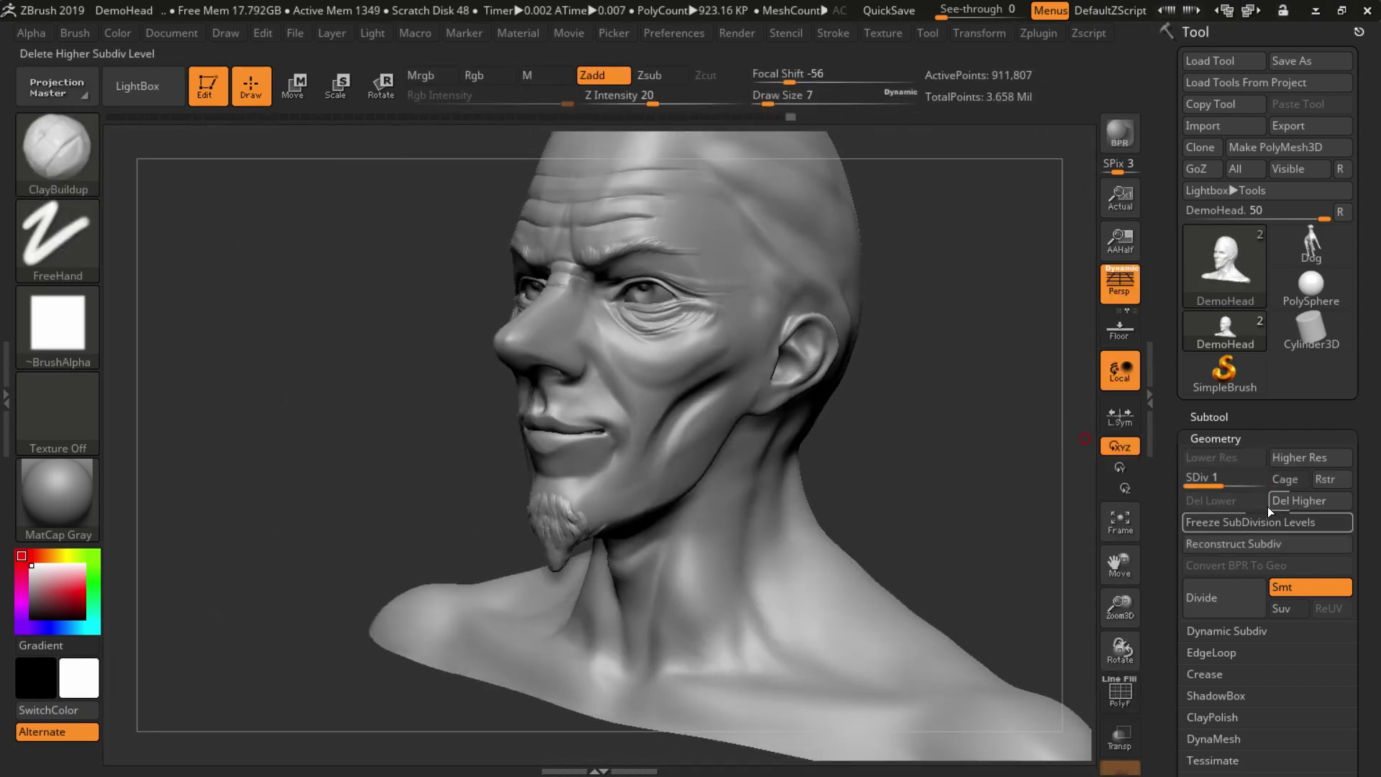
# - Convert the sculpted demo head to a DynaMesh in ZBrush and turn it to show the goatee
pyautogui.click(1213, 739)
pyautogui.click(1223, 584)
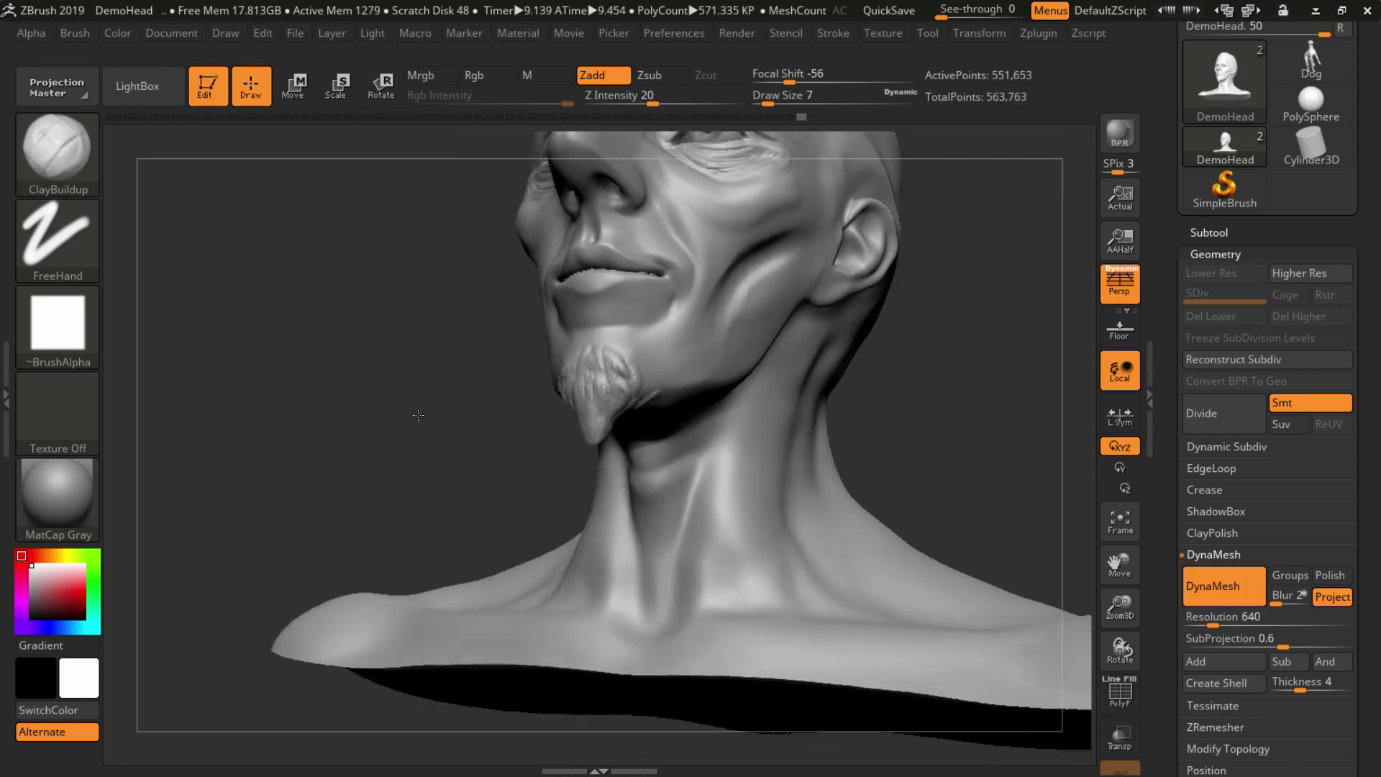
pyautogui.moveTo(432, 410); pyautogui.dragTo(456, 414)
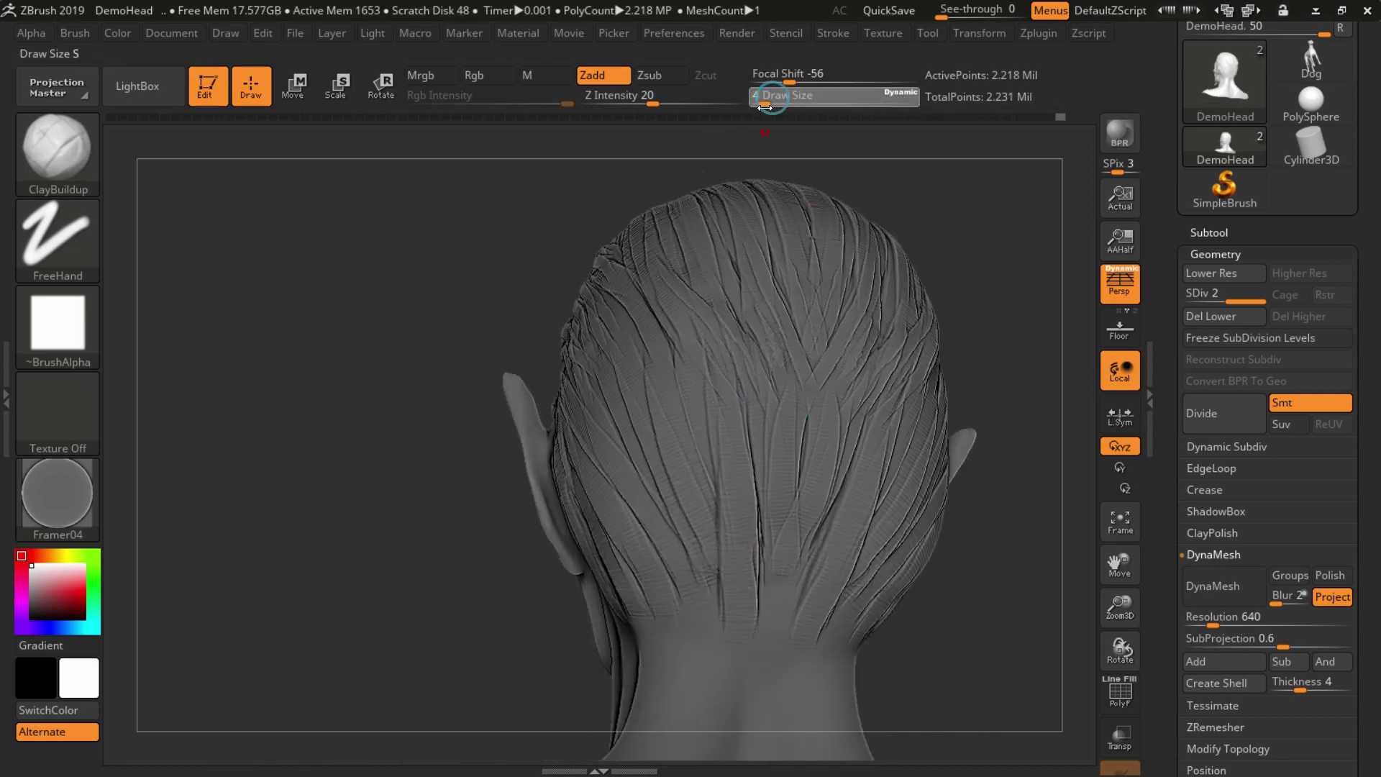
# - Adjust the draw size, choose a sculpting brush and dab fine skin detail onto the head's forehead
pyautogui.moveTo(791, 101); pyautogui.dragTo(807, 101)
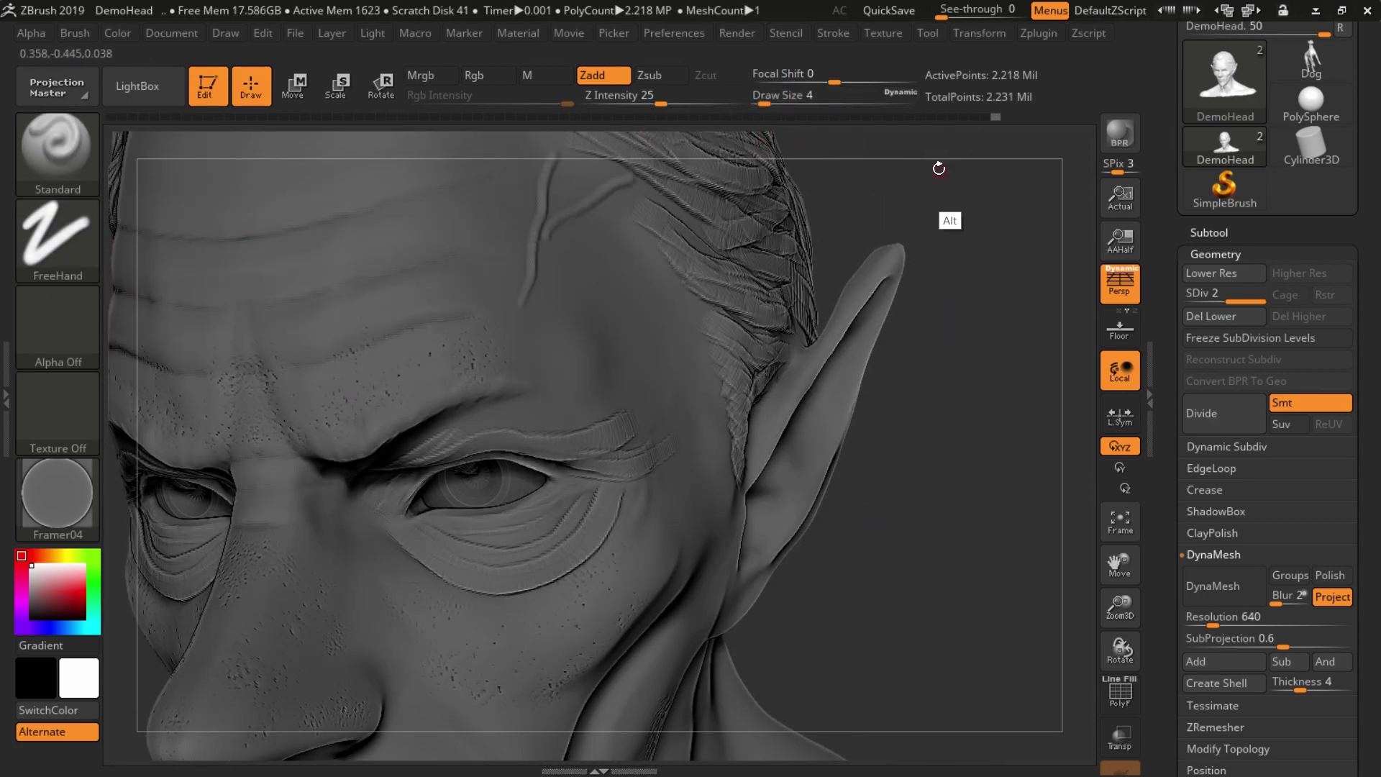
pyautogui.press('b')
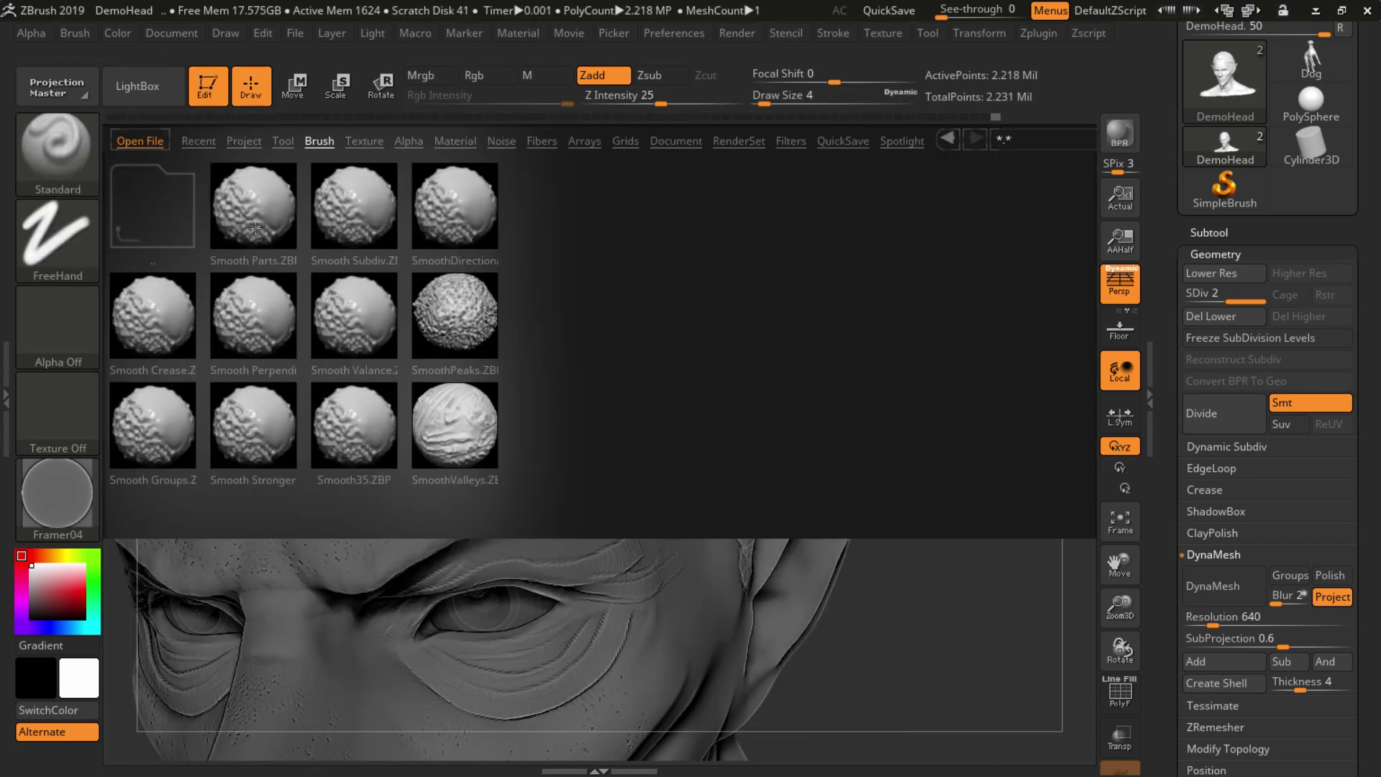
pyautogui.doubleClick(298, 468)
pyautogui.click(297, 476)
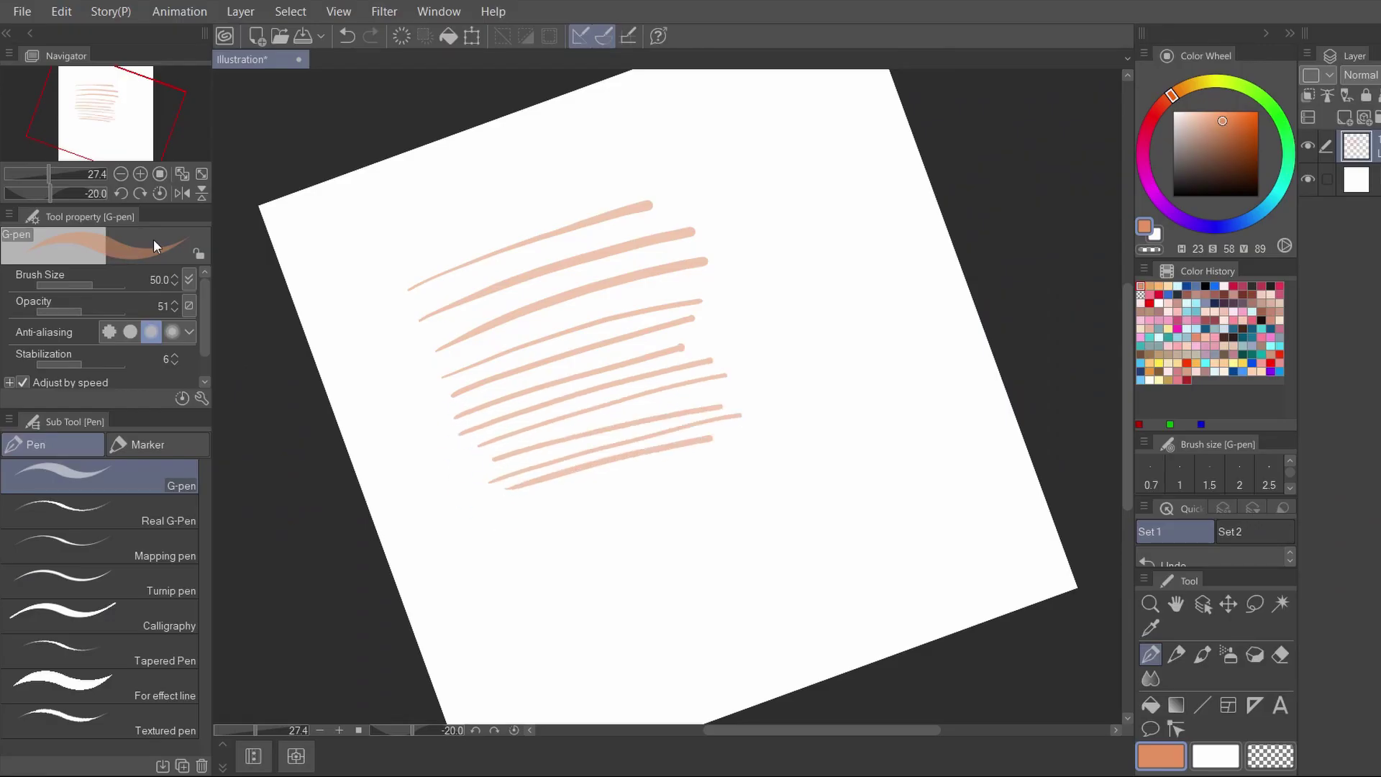
# - Switch to Clip Studio Paint, straighten the rotated canvas and erase the G-pen test lines
pyautogui.click(139, 193)
pyautogui.click(139, 194)
pyautogui.click(139, 194)
pyautogui.click(139, 194)
pyautogui.press('e')
pyautogui.moveTo(709, 205)
pyautogui.mouseDown()
pyautogui.moveTo(696, 272)
pyautogui.moveTo(470, 302)
pyautogui.mouseUp()
# - Try a long winding stroke with the 30 px Dense watercolor brush and undo it
pyautogui.press('b')
pyautogui.moveTo(522, 204); pyautogui.dragTo(761, 579)
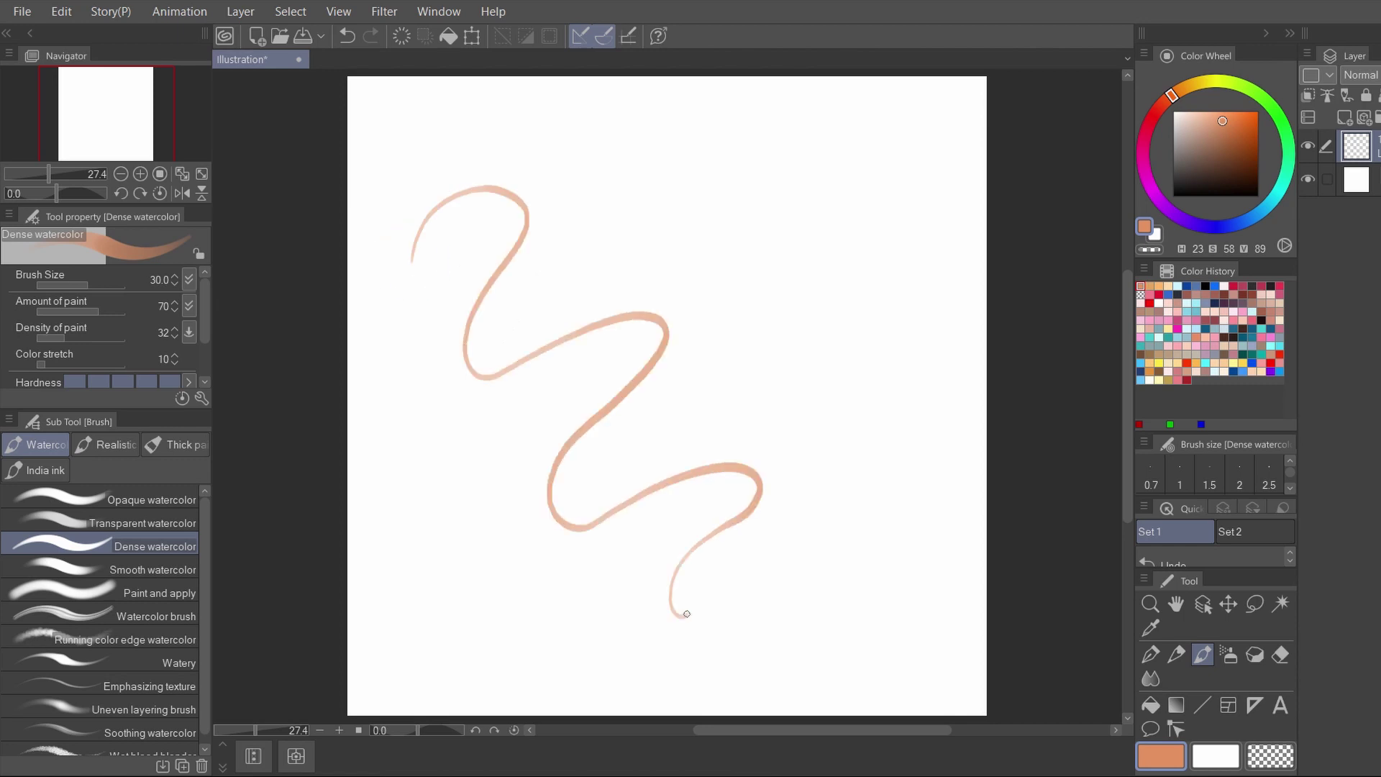
pyautogui.moveTo(839, 477); pyautogui.dragTo(834, 684)
pyautogui.hotkey('ctrl', 'z')
pyautogui.hotkey('ctrl', 'z')
# - Draw a column of overlapping loops and a row of shrinking loops beside it with the Dense watercolor brush
pyautogui.moveTo(407, 258)
pyautogui.mouseDown()
pyautogui.moveTo(460, 252)
pyautogui.moveTo(509, 650)
pyautogui.moveTo(393, 652)
pyautogui.mouseUp()
pyautogui.moveTo(857, 244); pyautogui.dragTo(918, 259)
pyautogui.keyDown('ctrl'); pyautogui.click(908, 283); pyautogui.keyUp('ctrl')
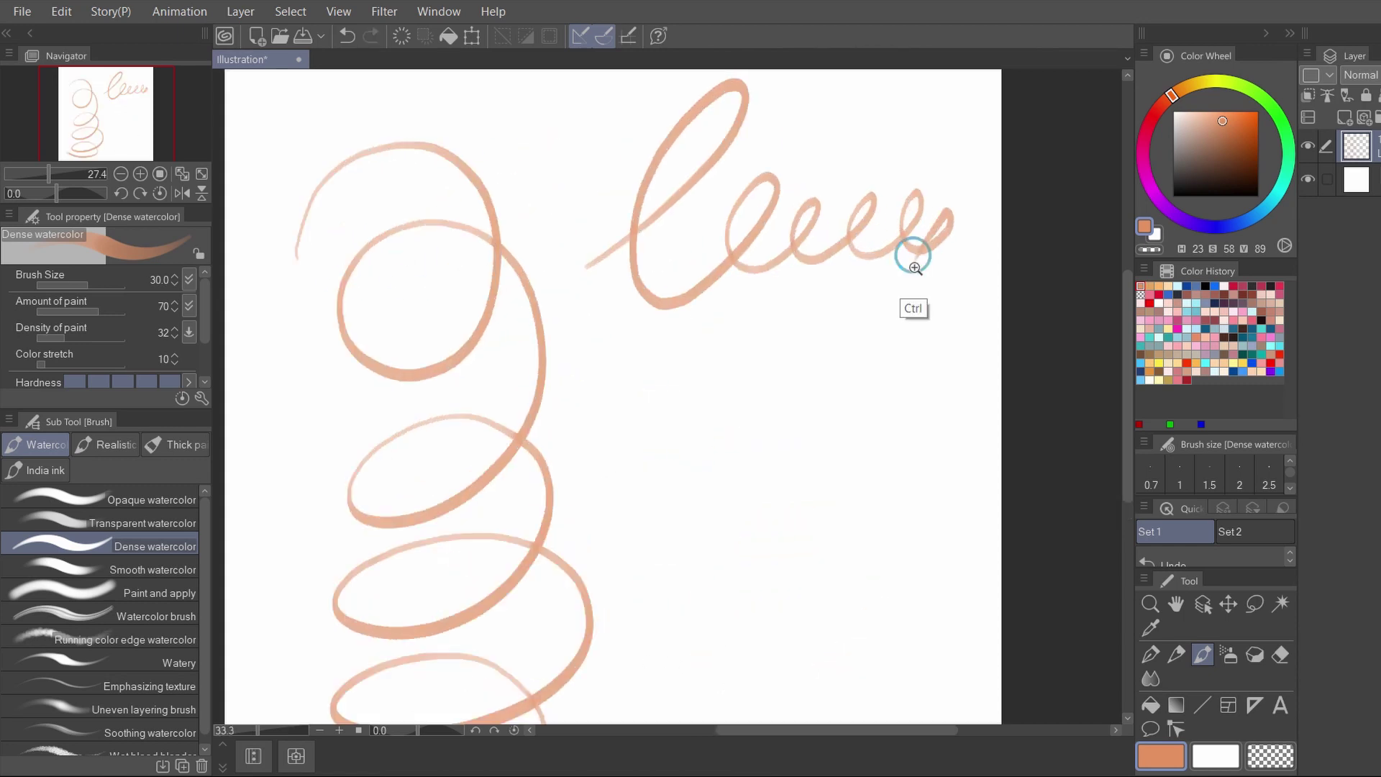
pyautogui.keyDown('ctrl'); pyautogui.doubleClick(908, 284); pyautogui.keyUp('ctrl')
# - Set the brush size to 20 and draw a zigzag scribble beneath the row of small loops
pyautogui.moveTo(805, 309); pyautogui.dragTo(888, 382)
pyautogui.moveTo(383, 584); pyautogui.dragTo(419, 554)
pyautogui.hotkey('ctrl', 'z')
pyautogui.press('[')
pyautogui.press('[')
pyautogui.moveTo(337, 577)
pyautogui.mouseDown()
pyautogui.moveTo(581, 559)
pyautogui.moveTo(925, 593)
pyautogui.mouseUp()
# - Draw a large spiral below the zigzag scribble, undoing the unwanted strokes
pyautogui.scroll(-4, 863, 499)
pyautogui.moveTo(331, 552)
pyautogui.mouseDown()
pyautogui.moveTo(741, 478)
pyautogui.moveTo(1057, 477)
pyautogui.moveTo(1108, 401)
pyautogui.mouseUp()
pyautogui.hotkey('ctrl', '-')
pyautogui.hotkey('ctrl', '-')
pyautogui.hotkey('ctrl', 'z')
pyautogui.moveTo(873, 389); pyautogui.dragTo(860, 289)
pyautogui.moveTo(621, 509)
pyautogui.mouseDown()
pyautogui.moveTo(645, 312)
pyautogui.moveTo(702, 455)
pyautogui.moveTo(743, 454)
pyautogui.mouseUp()
pyautogui.hotkey('ctrl', 'z')
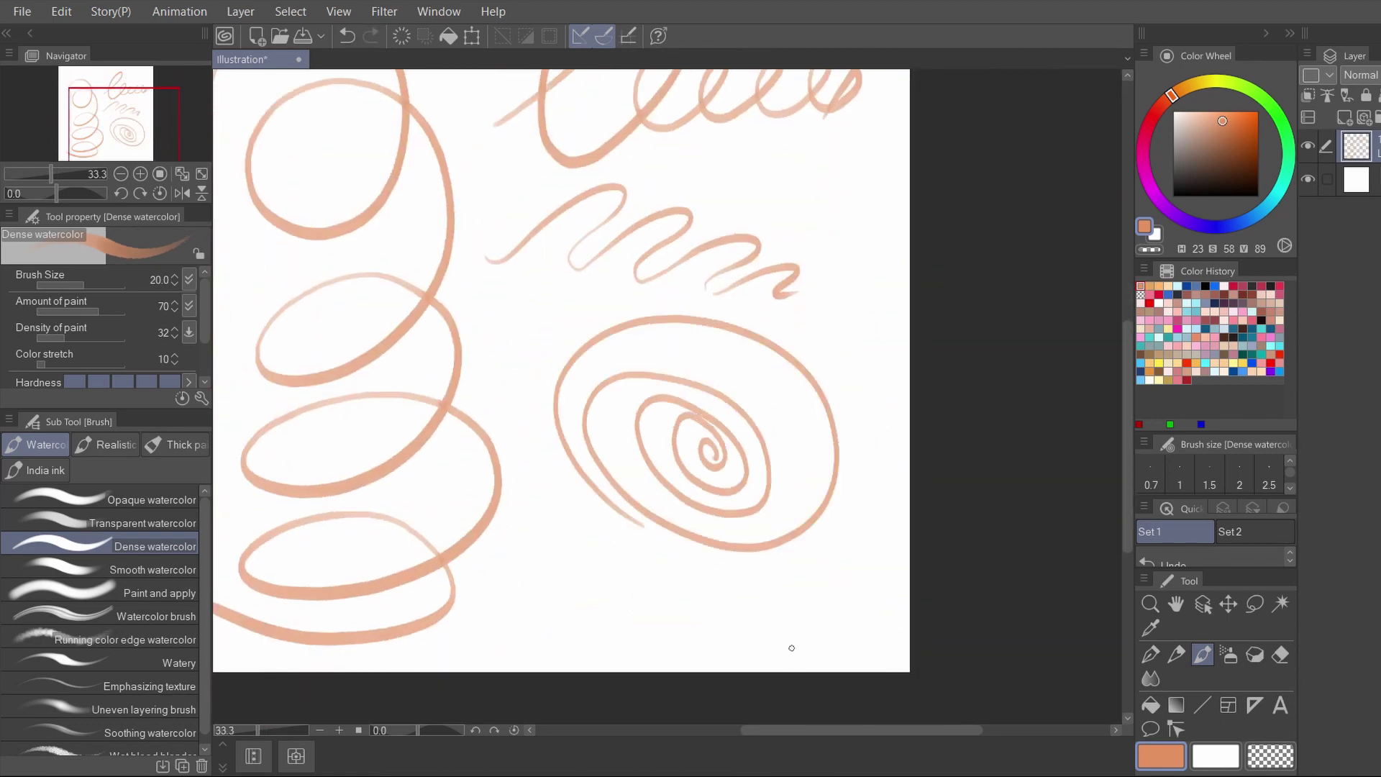
# - Add a new layer, hide the loop drawing and hatch a long diagonal band with the size 20 Dense watercolor brush
pyautogui.click(1345, 118)
pyautogui.moveTo(487, 233); pyautogui.dragTo(674, 432)
pyautogui.moveTo(404, 303); pyautogui.dragTo(556, 198)
pyautogui.moveTo(438, 355); pyautogui.dragTo(612, 226)
pyautogui.moveTo(444, 454); pyautogui.dragTo(625, 293)
pyautogui.moveTo(477, 574); pyautogui.dragTo(682, 393)
pyautogui.moveTo(575, 651); pyautogui.dragTo(796, 485)
# - Hatch a row of curved, nearly vertical strokes beside the upper end of the diagonal band
pyautogui.moveTo(989, 406); pyautogui.dragTo(882, 398)
pyautogui.moveTo(698, 185); pyautogui.dragTo(712, 374)
pyautogui.moveTo(762, 185); pyautogui.dragTo(792, 430)
pyautogui.moveTo(832, 222); pyautogui.dragTo(875, 447)
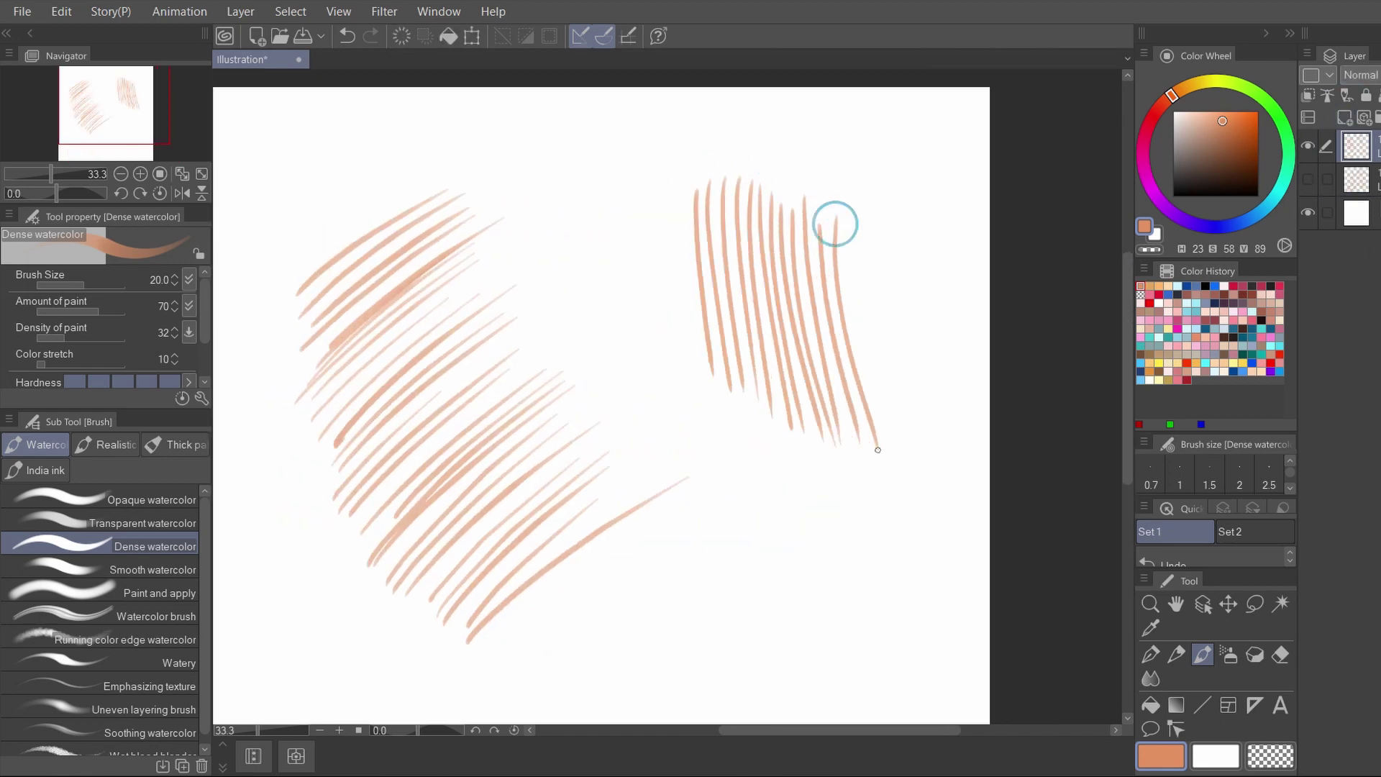
pyautogui.moveTo(956, 209); pyautogui.dragTo(989, 467)
# - Reduce the brush size to 15 and hatch short diagonal strokes in the lower part of the canvas
pyautogui.moveTo(792, 444); pyautogui.dragTo(793, 162)
pyautogui.moveTo(525, 388); pyautogui.dragTo(674, 295)
pyautogui.moveTo(567, 415); pyautogui.dragTo(710, 319)
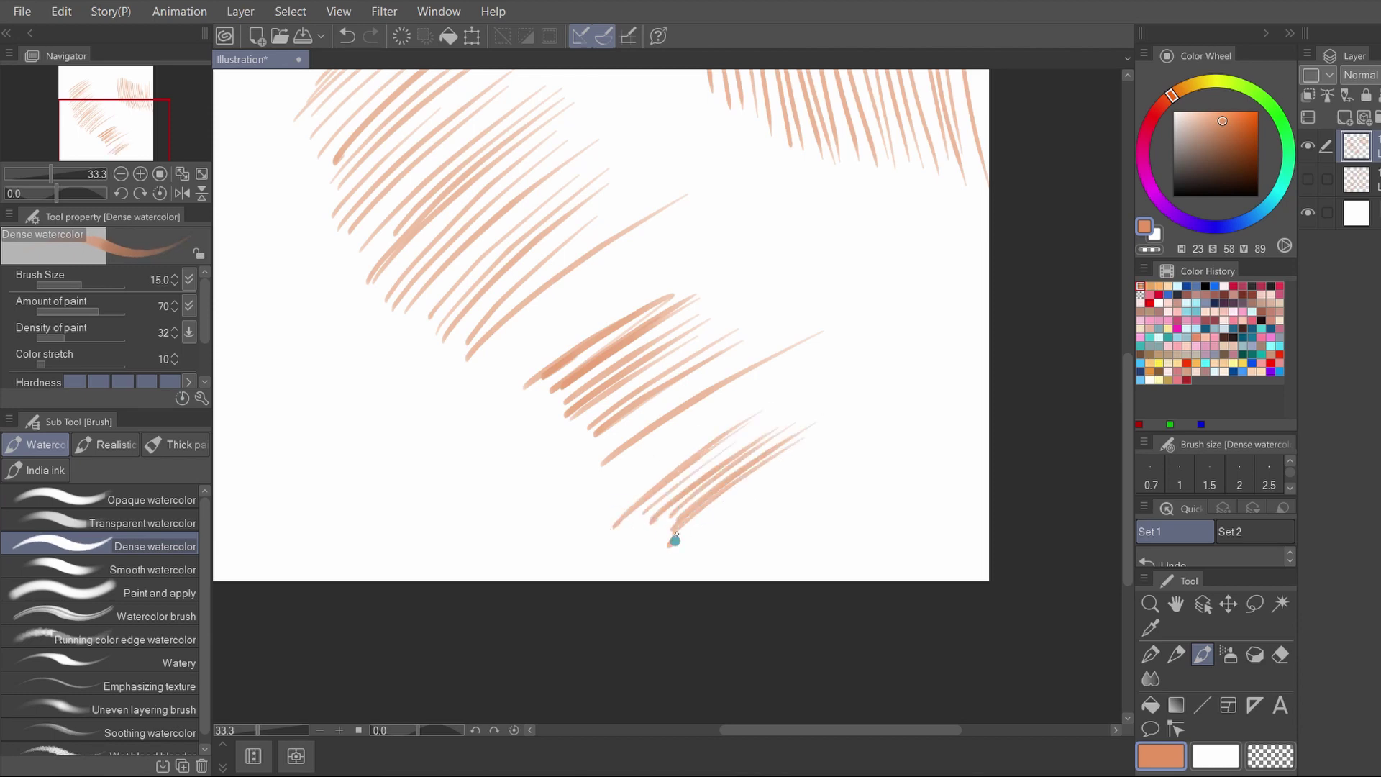
# - Hatch another band of slanted strokes from the canvas's upper edge down across the vertical strokes
pyautogui.moveTo(690, 215); pyautogui.dragTo(827, 631)
pyautogui.moveTo(648, 290); pyautogui.dragTo(783, 239)
pyautogui.moveTo(643, 303); pyautogui.dragTo(795, 249)
pyautogui.moveTo(673, 334); pyautogui.dragTo(807, 291)
pyautogui.moveTo(673, 414); pyautogui.dragTo(827, 349)
pyautogui.moveTo(722, 454); pyautogui.dragTo(880, 390)
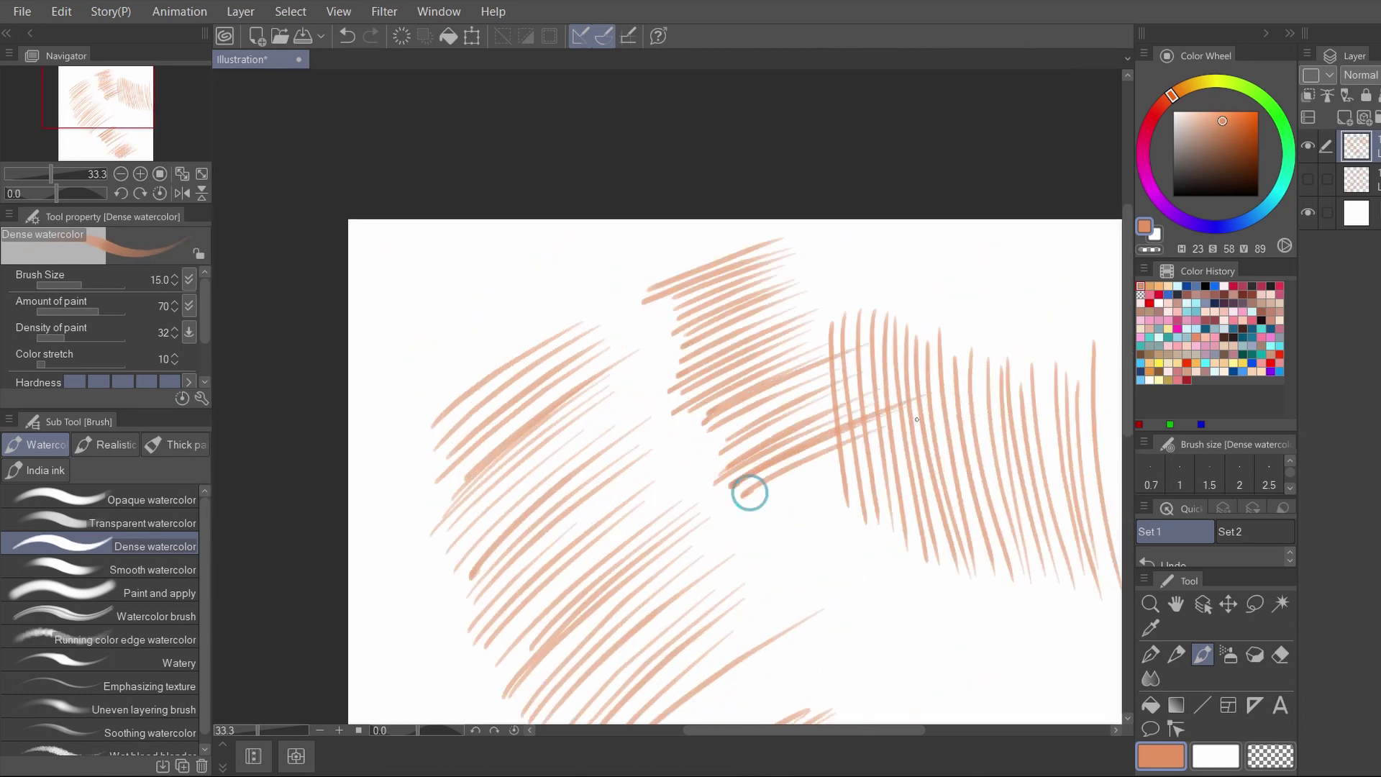
pyautogui.moveTo(912, 653); pyautogui.dragTo(1061, 594)
# - Hide the hatching, add a new layer and sketch a round face with eyes and a nostril in black
pyautogui.moveTo(826, 537)
pyautogui.mouseDown()
pyautogui.moveTo(589, 432)
pyautogui.moveTo(654, 379)
pyautogui.mouseUp()
pyautogui.click(1308, 146)
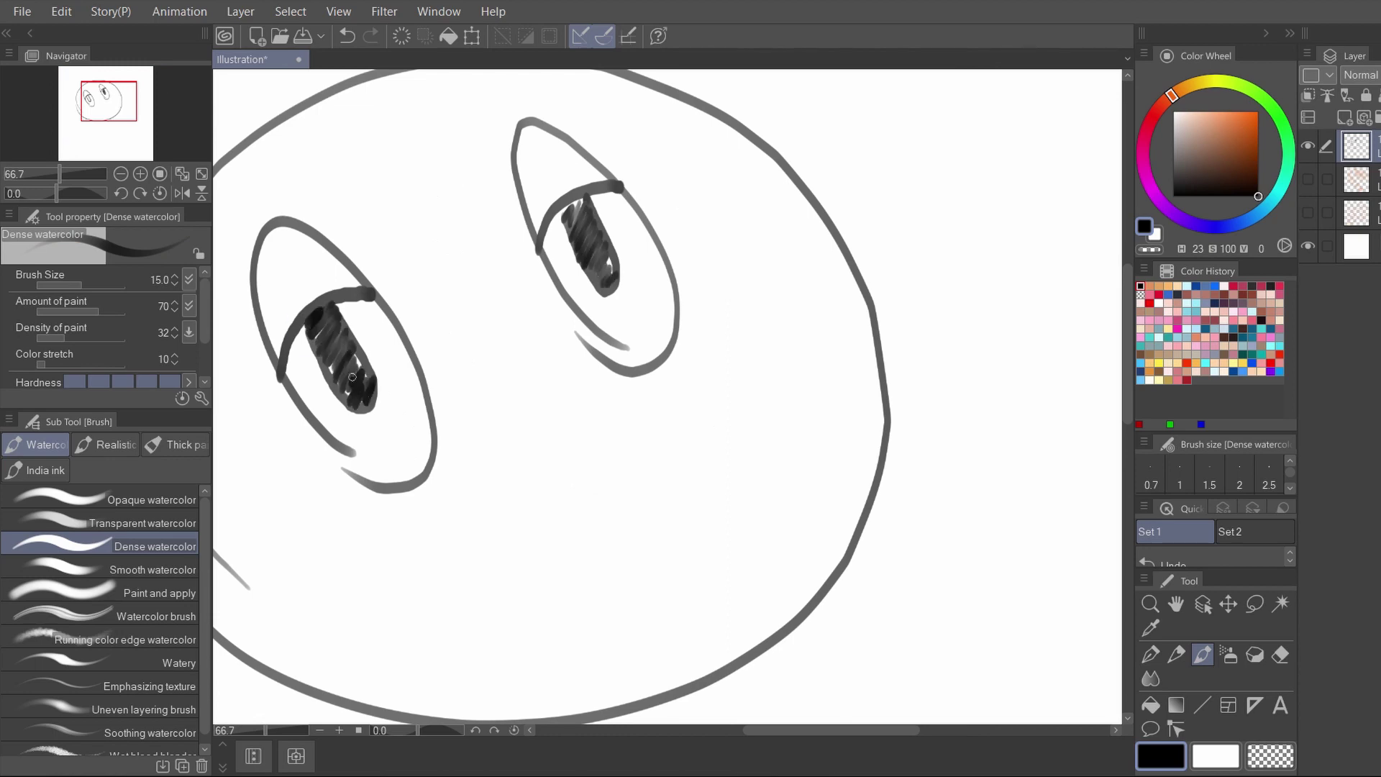
pyautogui.moveTo(352, 377); pyautogui.dragTo(314, 314)
pyautogui.moveTo(504, 431); pyautogui.dragTo(498, 353)
pyautogui.moveTo(524, 371); pyautogui.dragTo(531, 361)
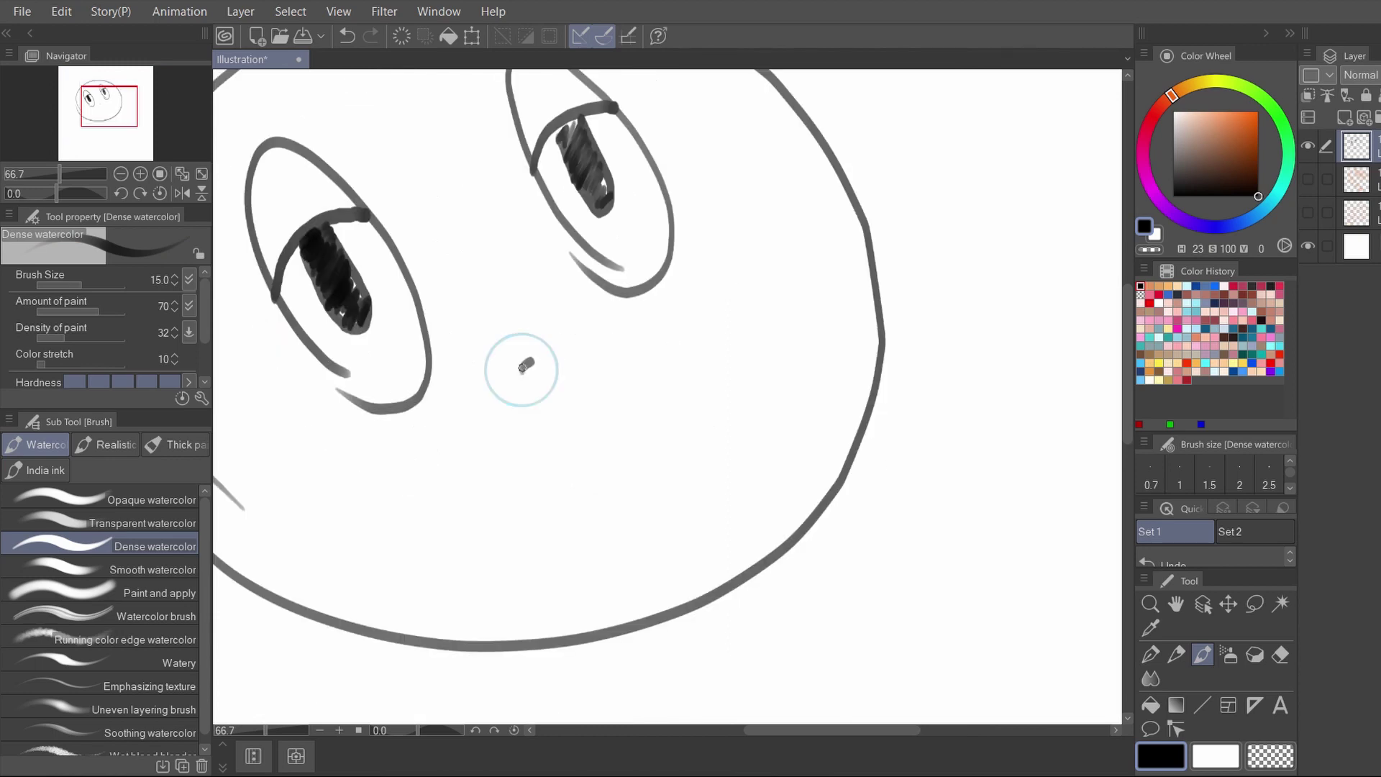
# - Clean up the eye outlines with the Soft eraser and close the lower contour with the Dense watercolor brush
pyautogui.press('e')
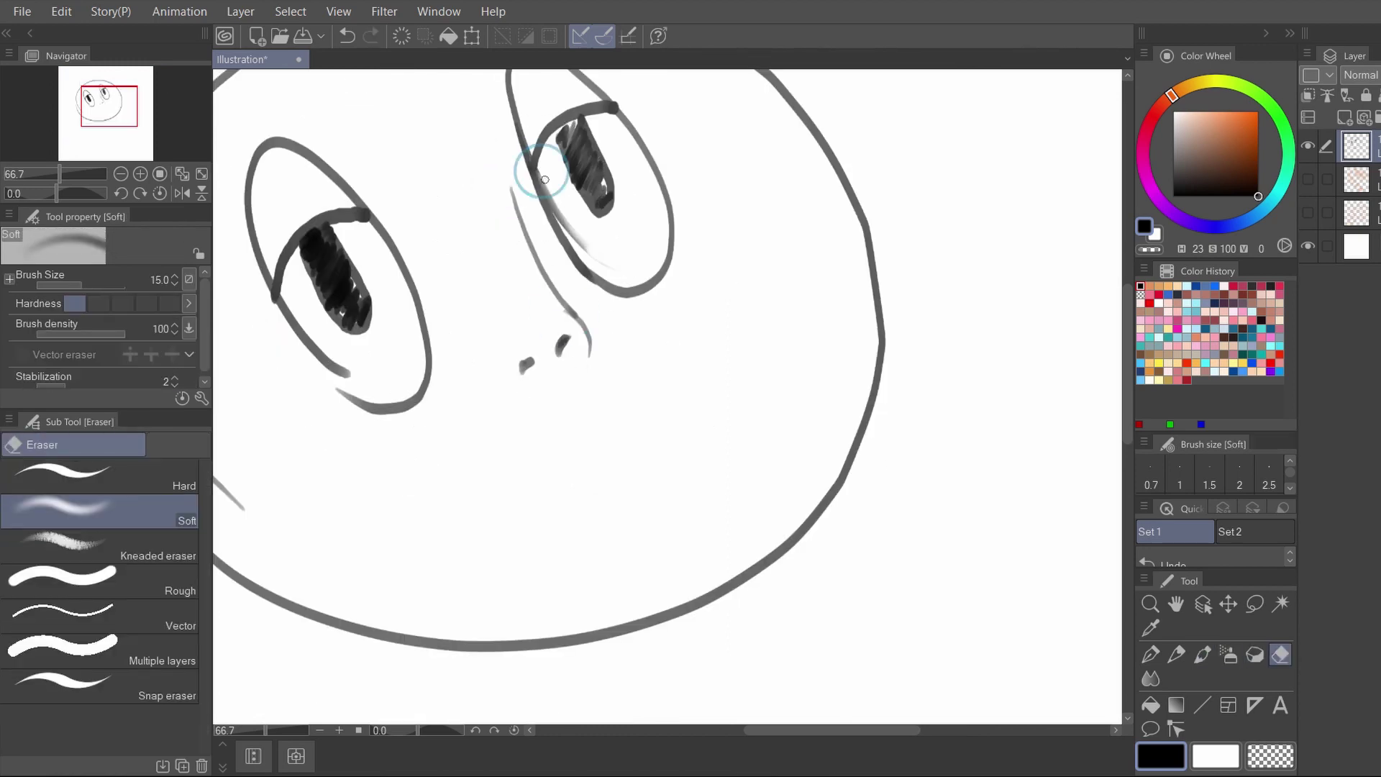
pyautogui.moveTo(561, 210); pyautogui.dragTo(587, 252)
pyautogui.press('b')
pyautogui.moveTo(350, 394); pyautogui.dragTo(272, 291)
pyautogui.press('e')
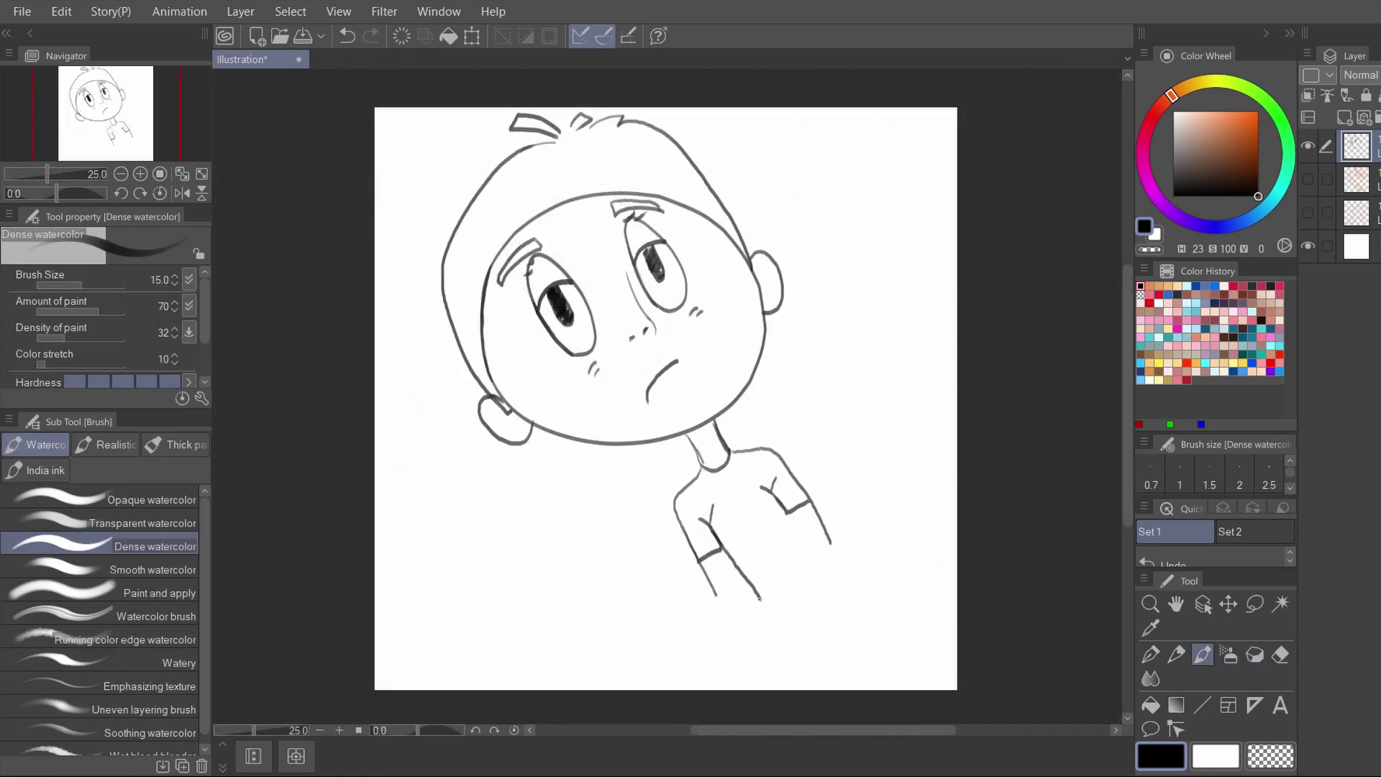
# - Add the trouser legs below the shirt and complete the frowning mouth on the boy character
pyautogui.scroll(1, 659, 386)
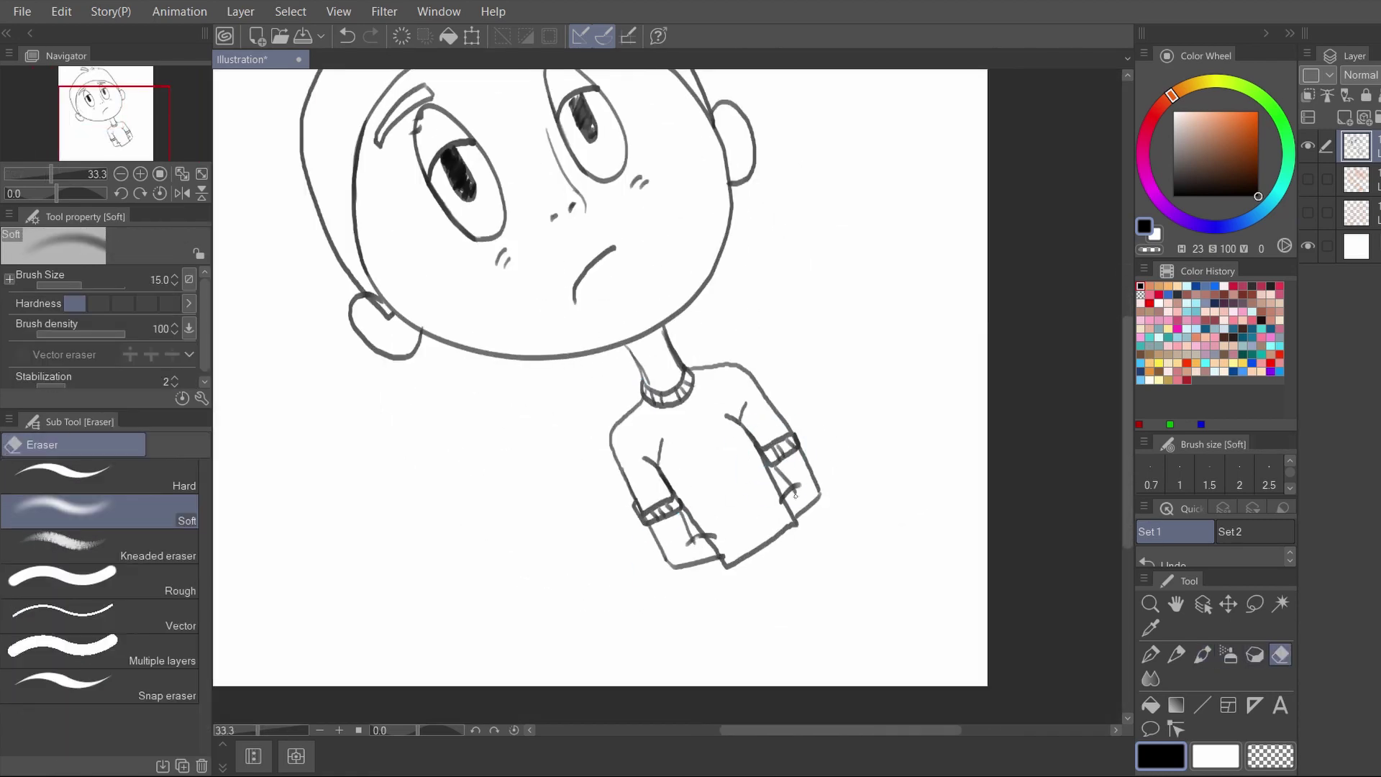
pyautogui.scroll(-1, 774, 466)
pyautogui.moveTo(820, 504); pyautogui.dragTo(840, 585)
pyautogui.moveTo(674, 393); pyautogui.dragTo(650, 421)
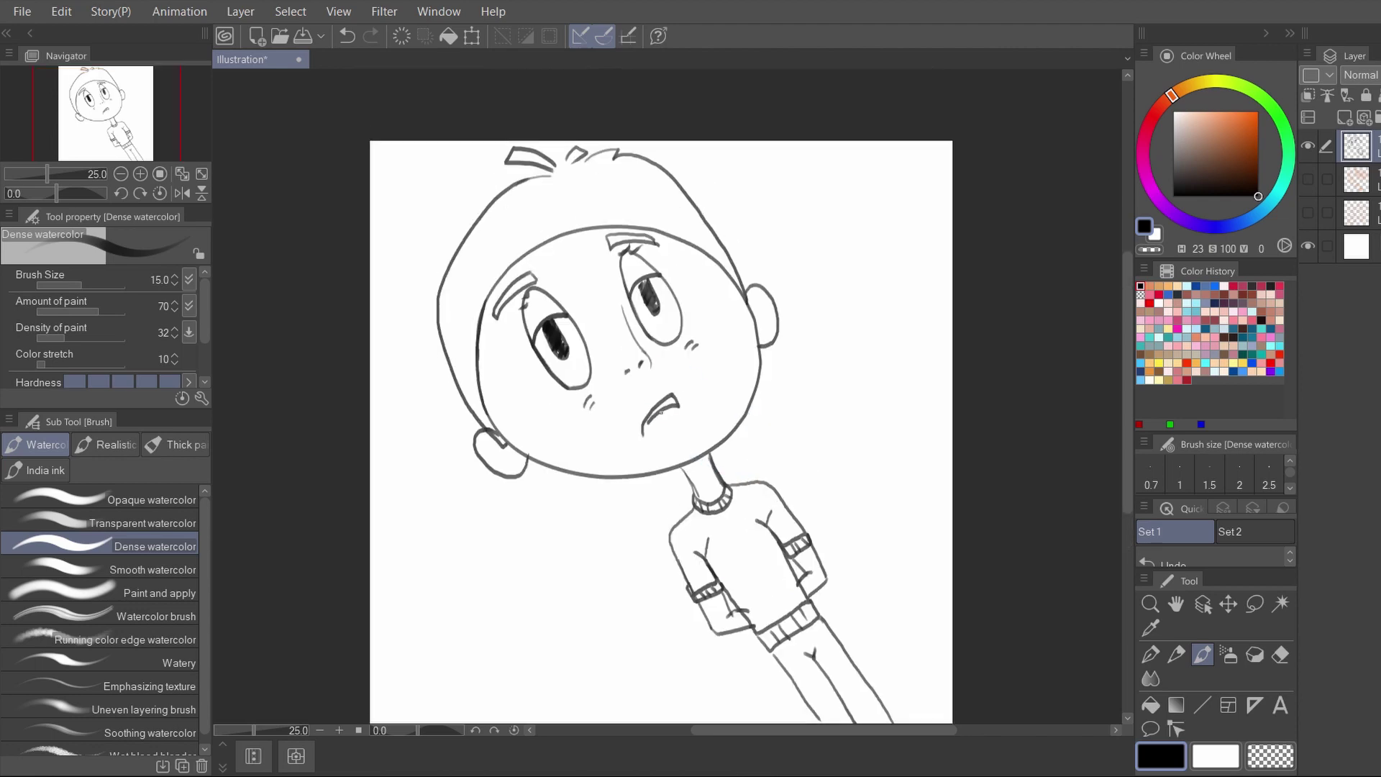
pyautogui.moveTo(791, 274); pyautogui.dragTo(731, 294)
pyautogui.scroll(1, 731, 294)
pyautogui.moveTo(731, 293); pyautogui.dragTo(725, 347)
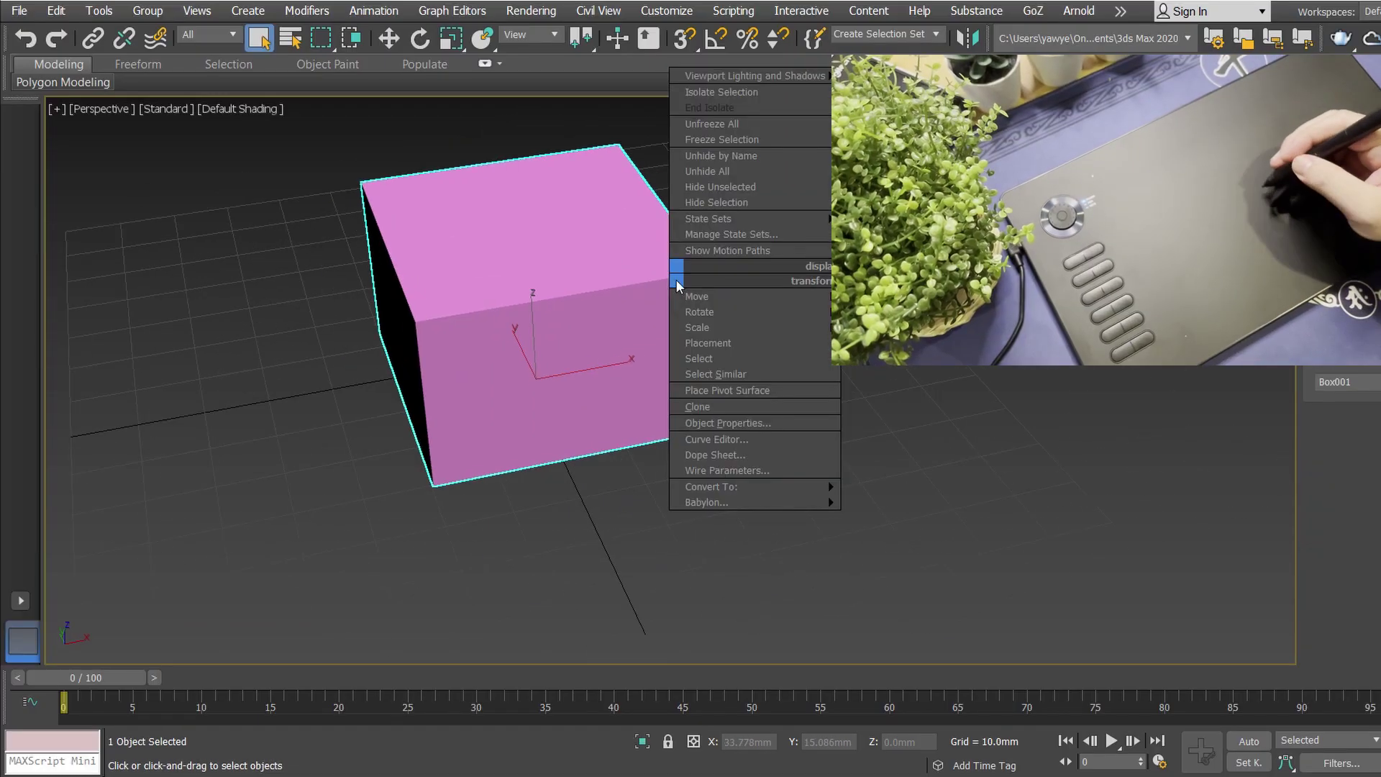
# - Convert the selected box to an Editable Poly
pyautogui.rightClick(579, 382)
pyautogui.click(586, 342)
pyautogui.rightClick(611, 298)
pyautogui.moveTo(644, 504)
pyautogui.click(820, 522)
pyautogui.moveTo(580, 333); pyautogui.dragTo(665, 320)
# - Display the box with edged faces and switch to polygon-level editing
pyautogui.press('F4')
pyautogui.press('1')
pyautogui.press('w')
pyautogui.rightClick(646, 330)
pyautogui.click(611, 240)
pyautogui.click(638, 336)
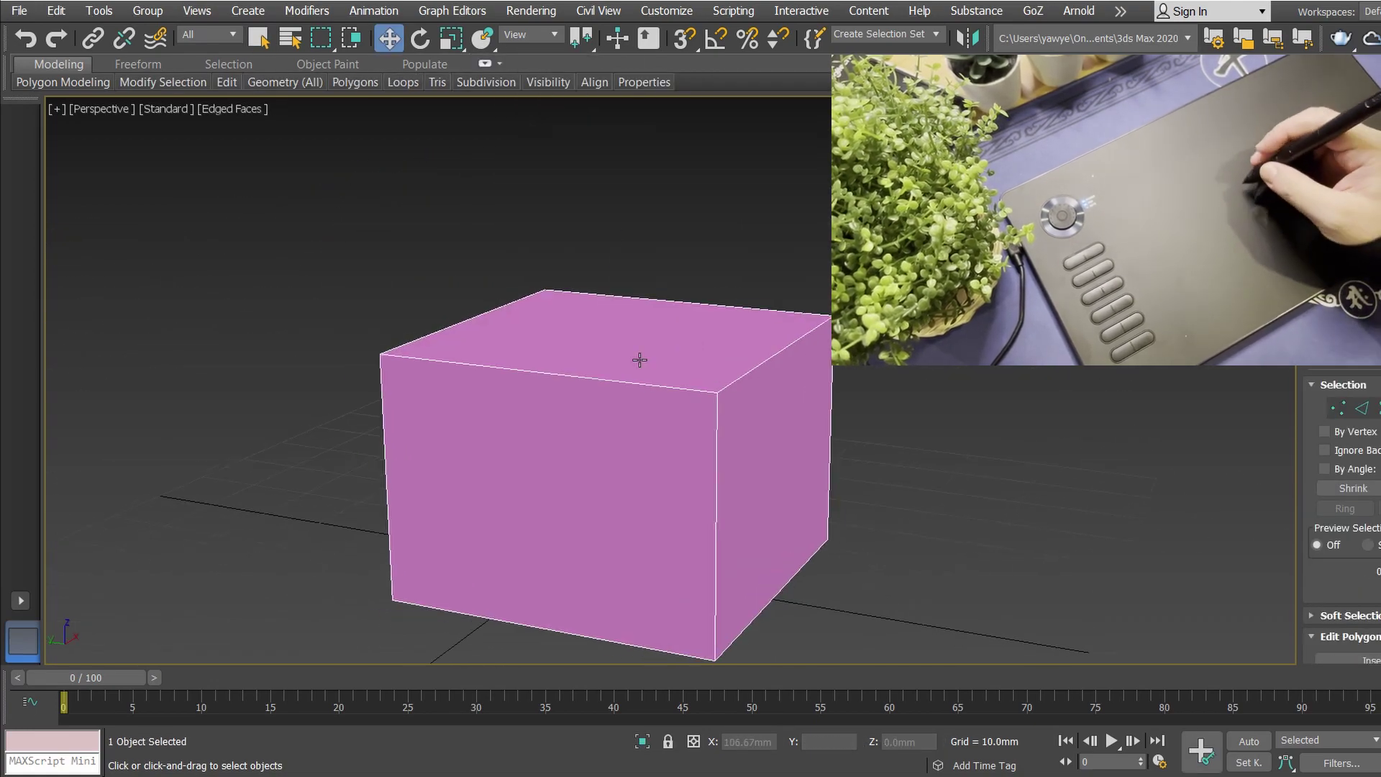
# - Extrude and scale the box's top face upward to form the bottle's tapered shoulder, narrow neck and wider rim
pyautogui.moveTo(617, 262)
pyautogui.mouseDown()
pyautogui.moveTo(602, 325)
pyautogui.moveTo(601, 248)
pyautogui.mouseUp()
pyautogui.press('r')
pyautogui.press('w')
pyautogui.moveTo(601, 225); pyautogui.dragTo(592, 290)
pyautogui.press('r')
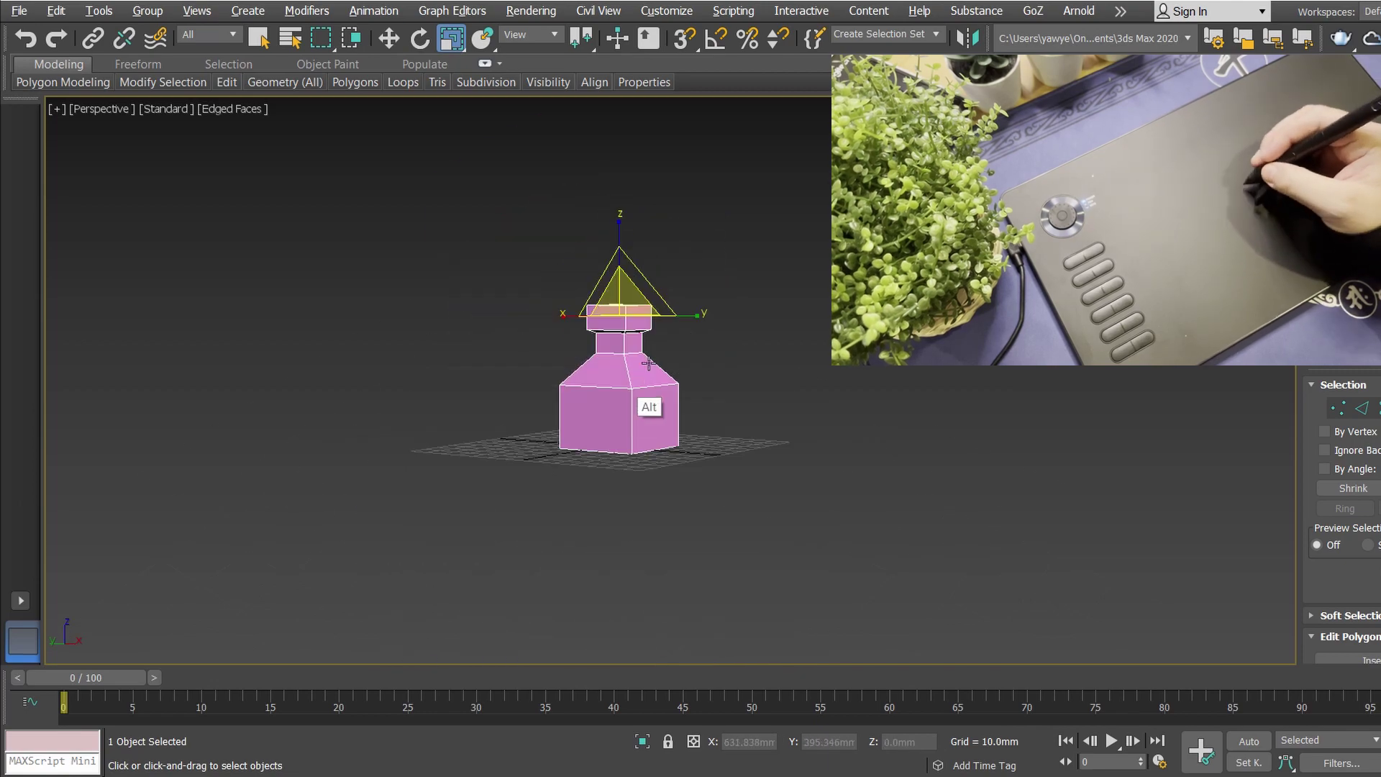
# - Select edge loops on the bottle's neck and body and add supporting edges beside them
pyautogui.press('2')
pyautogui.doubleClick(591, 344)
pyautogui.moveTo(1299, 503); pyautogui.dragTo(1066, 503)
pyautogui.click(463, 376)
pyautogui.click(566, 580)
pyautogui.moveTo(542, 403); pyautogui.dragTo(567, 389)
pyautogui.doubleClick(536, 394)
pyautogui.click(566, 580)
# - Ring-select the body's edges, connect them to add edge loops, and select the polygon on the bottle's underside
pyautogui.moveTo(617, 475); pyautogui.dragTo(618, 418)
pyautogui.click(619, 471)
pyautogui.hotkey('alt', 'r')
pyautogui.rightClick(633, 454)
pyautogui.click(596, 519)
pyautogui.moveTo(564, 470); pyautogui.dragTo(568, 388)
pyautogui.press('4')
pyautogui.click(468, 518)
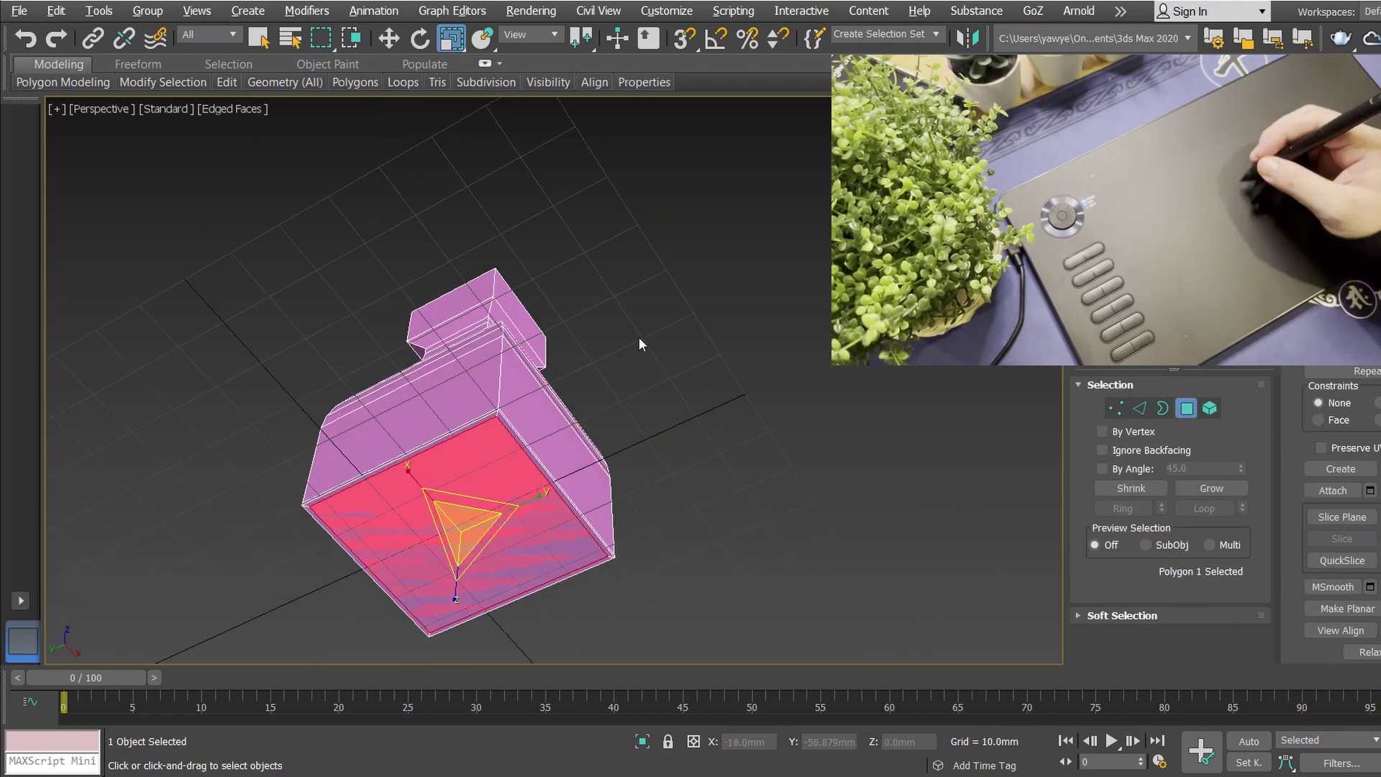
# - Leave polygon editing and smooth the bottle with a TurboSmooth modifier at 3 iterations
pyautogui.moveTo(653, 358); pyautogui.dragTo(654, 461)
pyautogui.press('4')
pyautogui.click(1169, 121)
pyautogui.scroll(-3, 731, 408)
pyautogui.doubleClick(1236, 415)
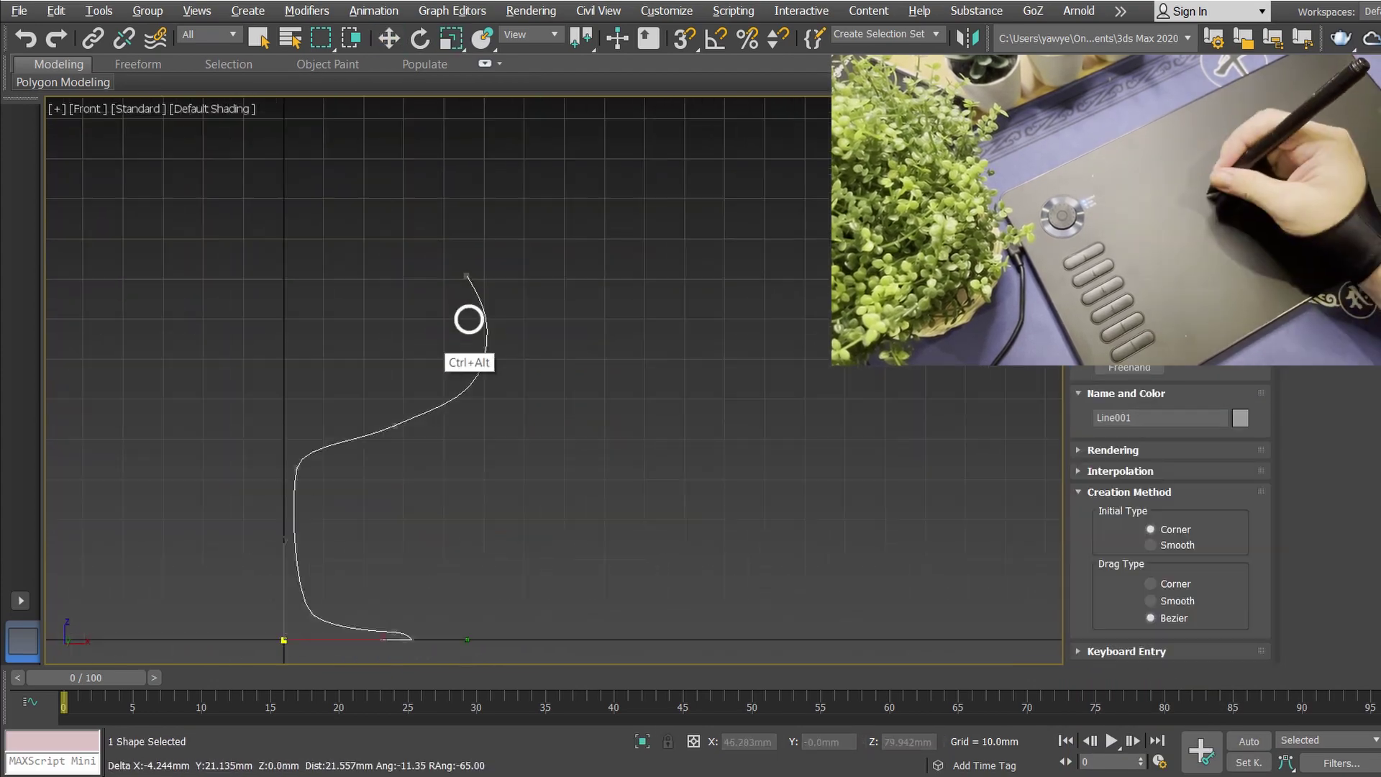
# - Draw the half profile of a stemmed wine glass as a spline in the Front view and shape its vertices
pyautogui.click(415, 142)
pyautogui.scroll(3, 436, 170)
pyautogui.click(469, 276)
pyautogui.click(526, 551)
pyautogui.moveTo(529, 568); pyautogui.dragTo(532, 428)
pyautogui.click(530, 469)
pyautogui.rightClick(385, 451)
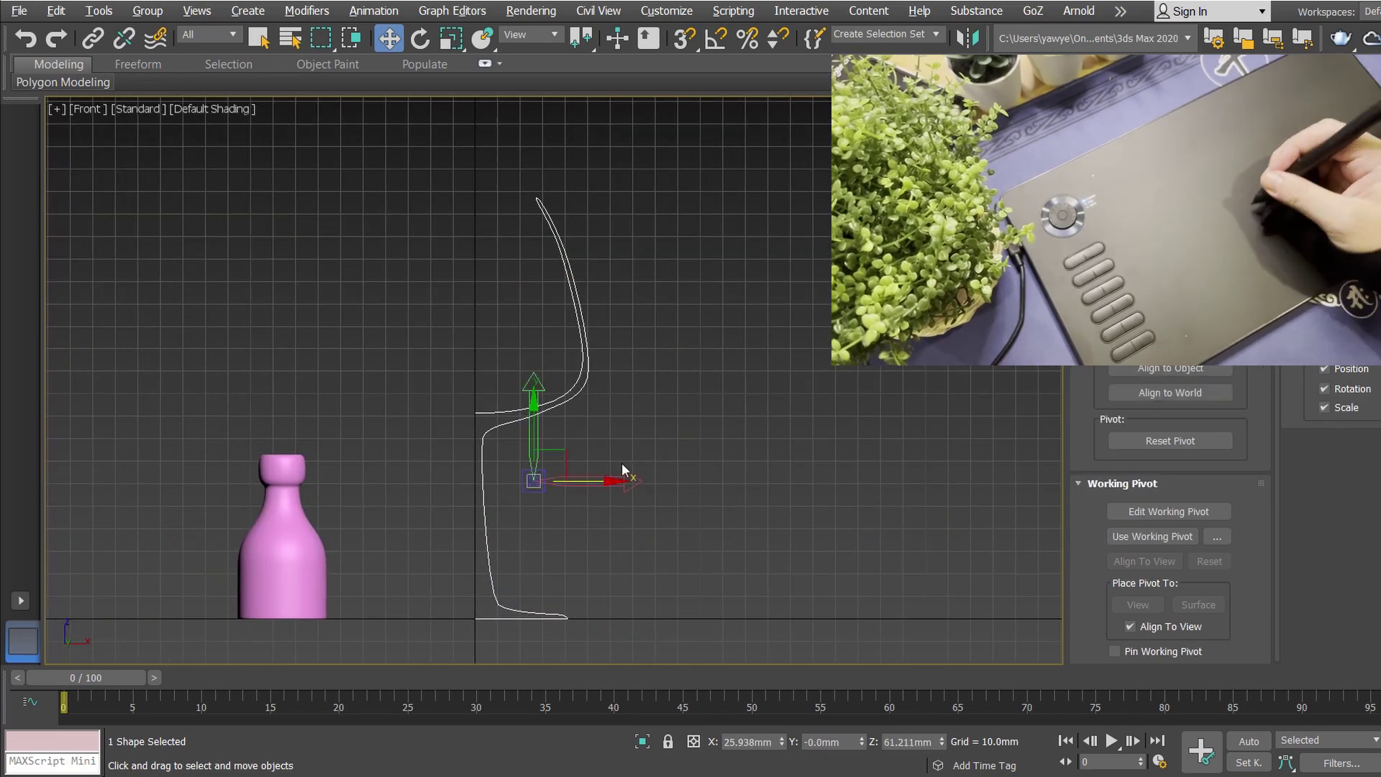
# - Adjust the profile vertices at the wine glass's rim in the wireframe Front view
pyautogui.click(685, 37)
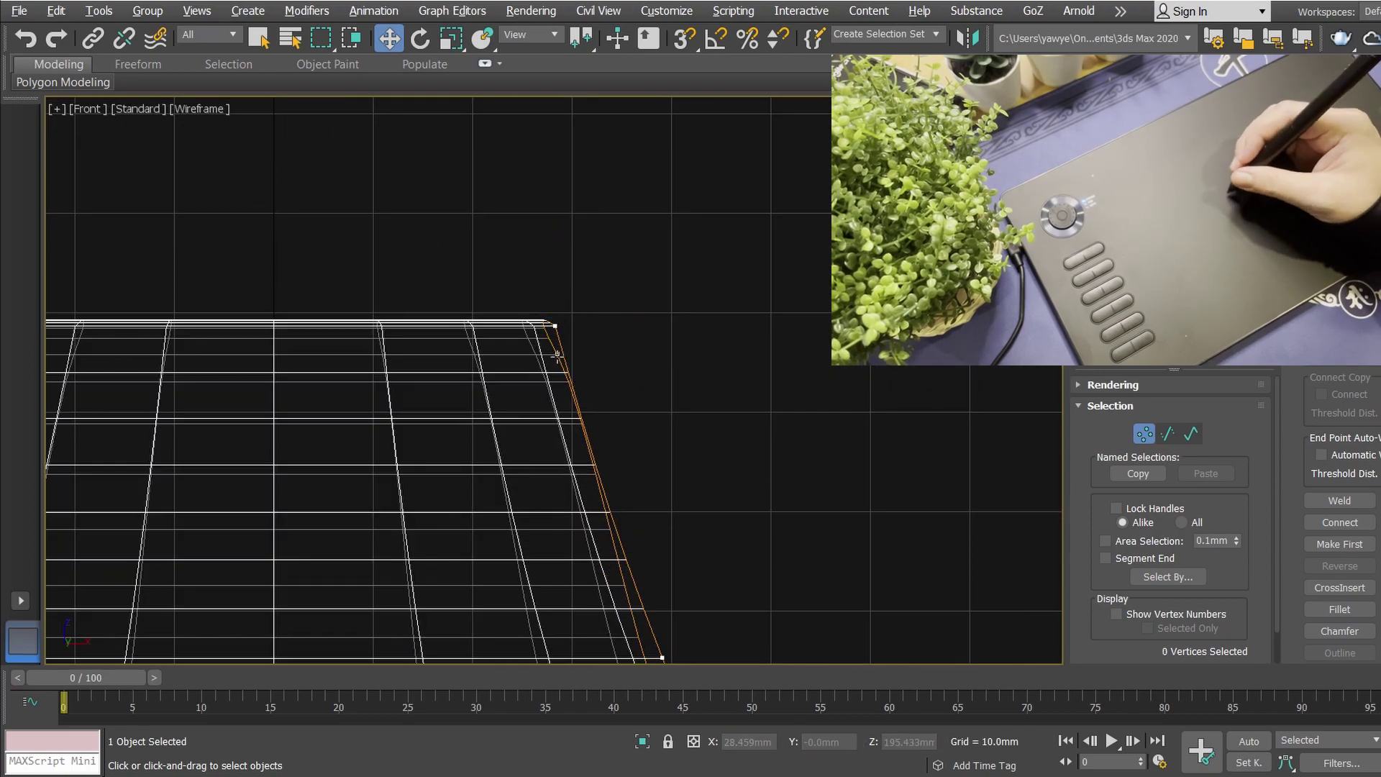
pyautogui.click(561, 336)
pyautogui.scroll(-4, 641, 289)
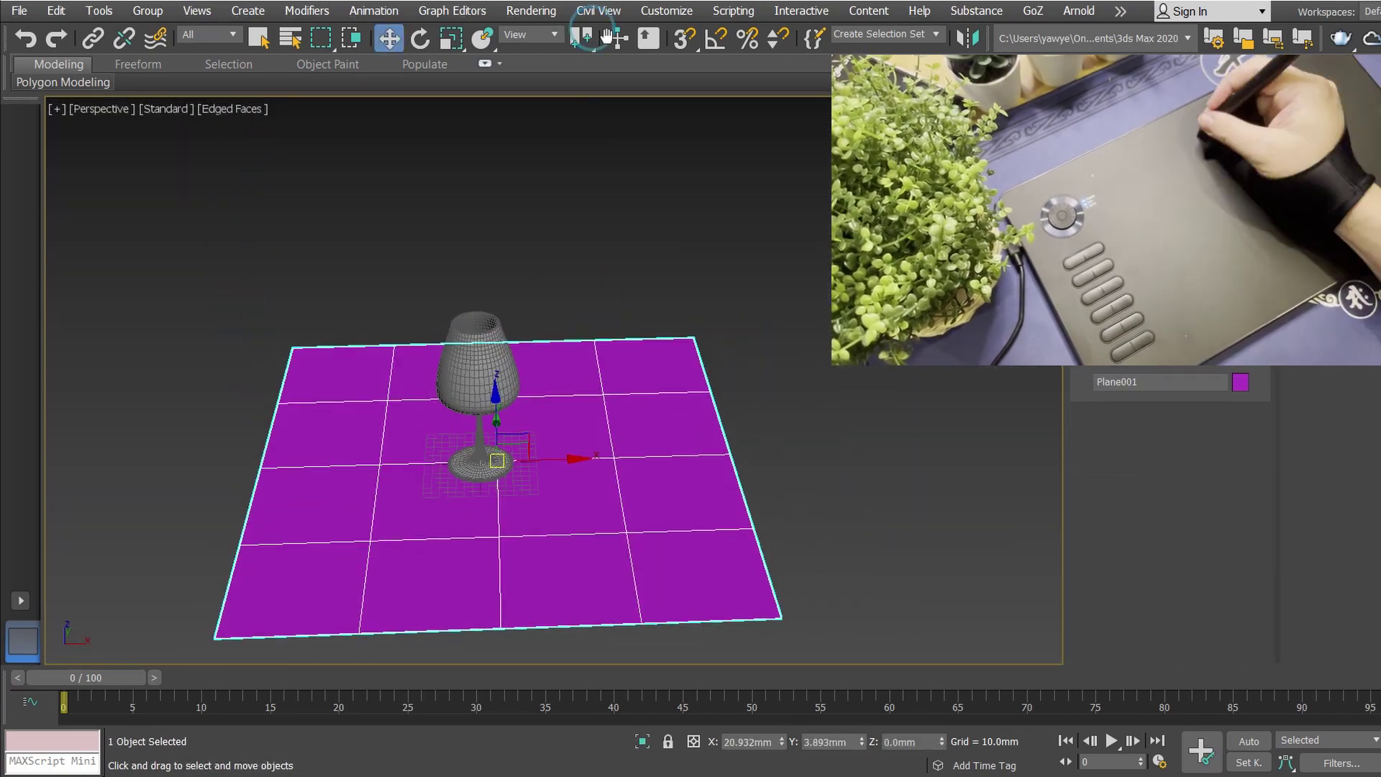
# - Create a VRayMtl glass material with white refraction and an IOR of 1.6 in the Slate Material Editor
pyautogui.press('F10')
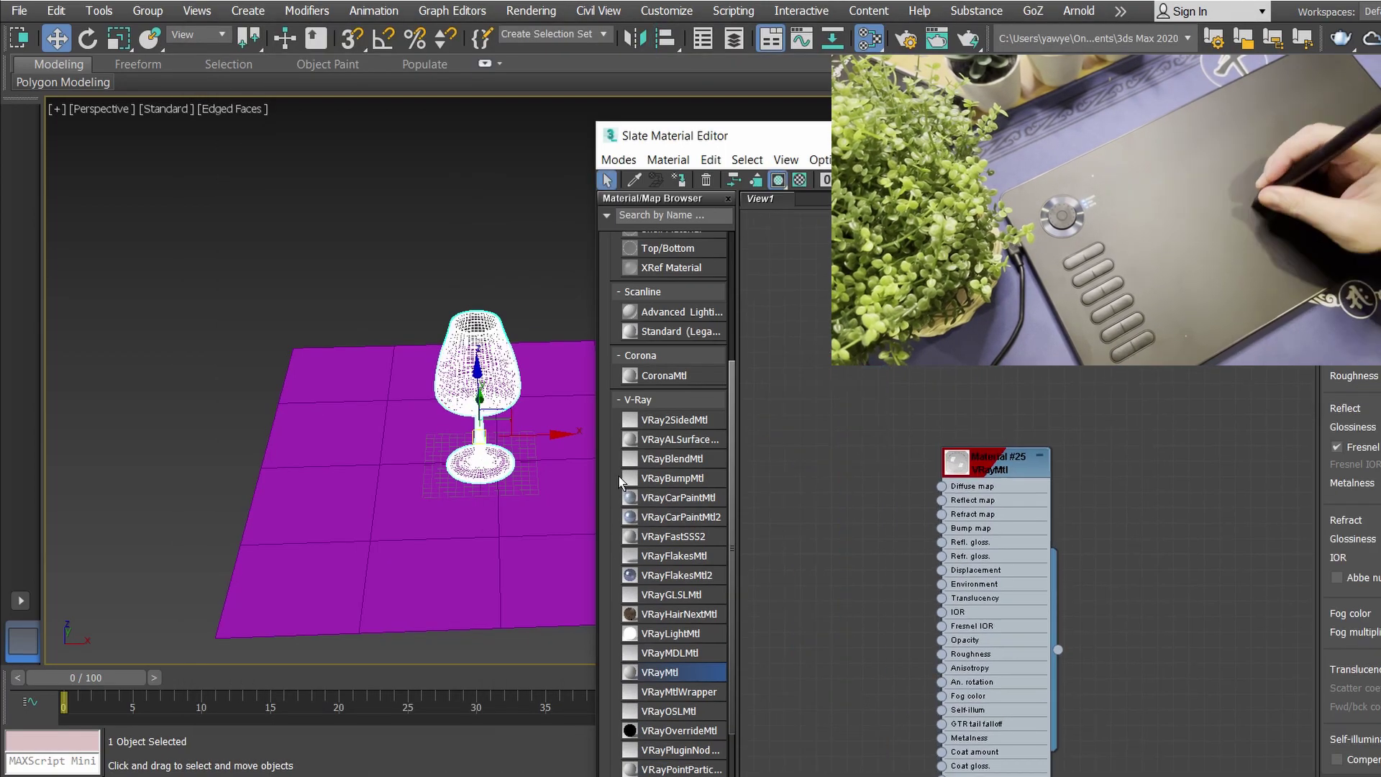
pyautogui.rightClick(883, 360)
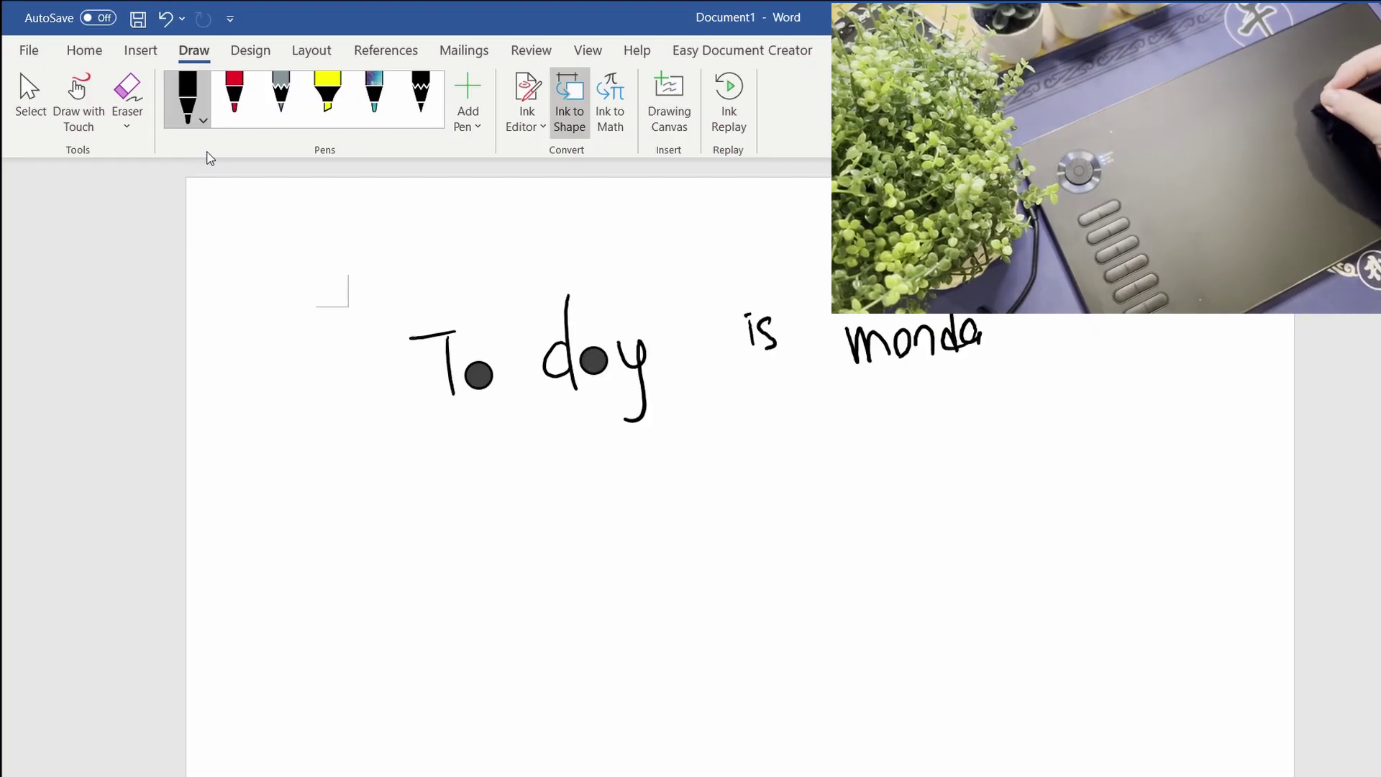
# - Switch to Word and handwrite "Today is" and "I'm so excited to test out this VEIKK" with the black pen
pyautogui.moveTo(988, 323); pyautogui.dragTo(991, 372)
pyautogui.moveTo(1043, 315); pyautogui.dragTo(1049, 330)
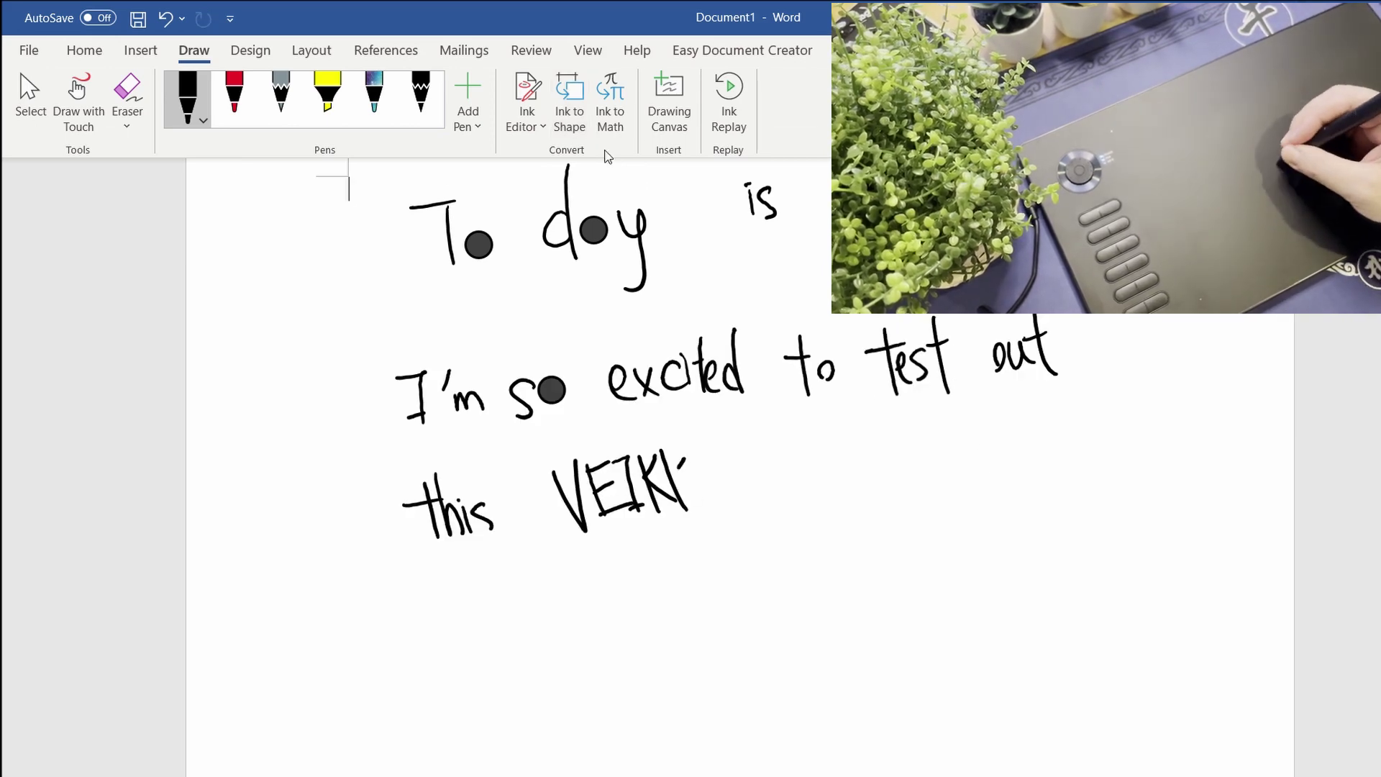
# - Sketch hatch lines, a wavy line and an ellipse below the handwriting, and open the document translator
pyautogui.scroll(-3, 605, 156)
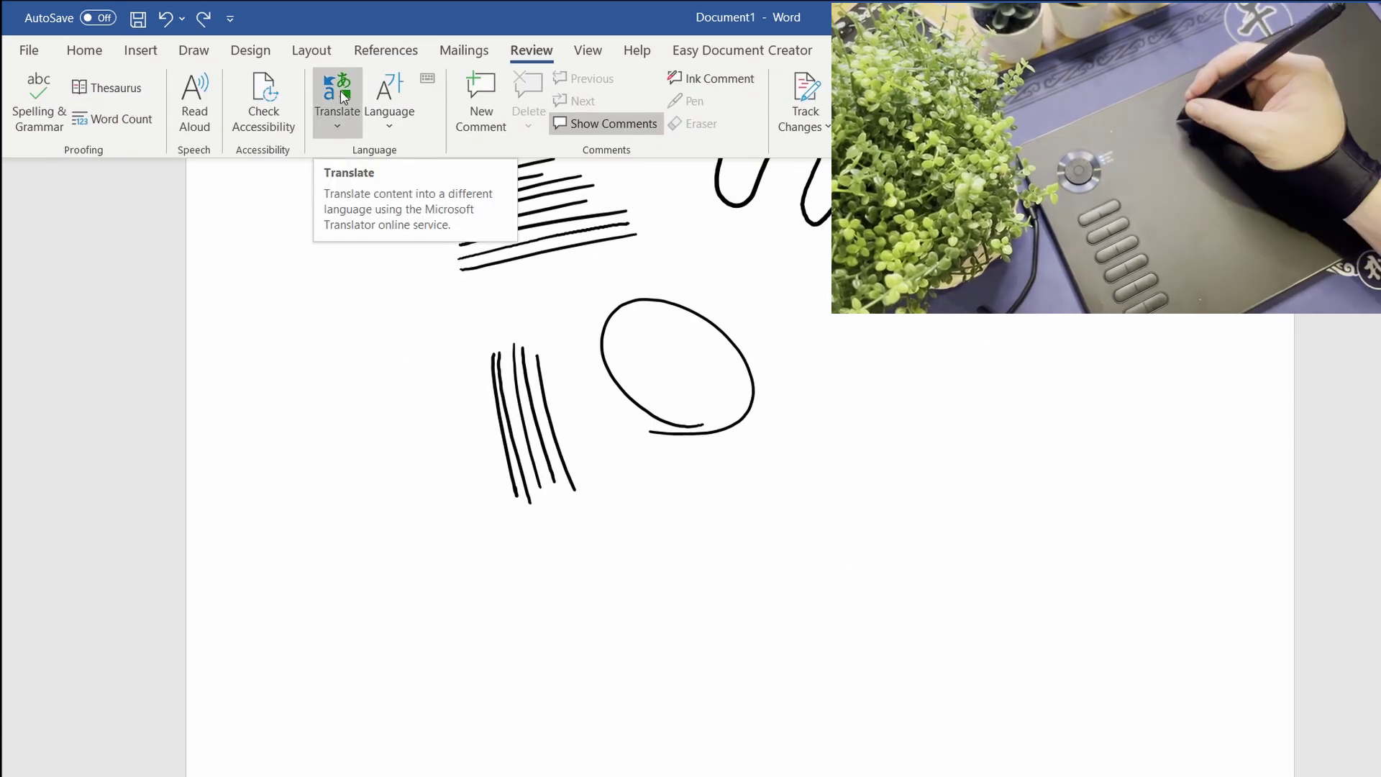
pyautogui.click(340, 91)
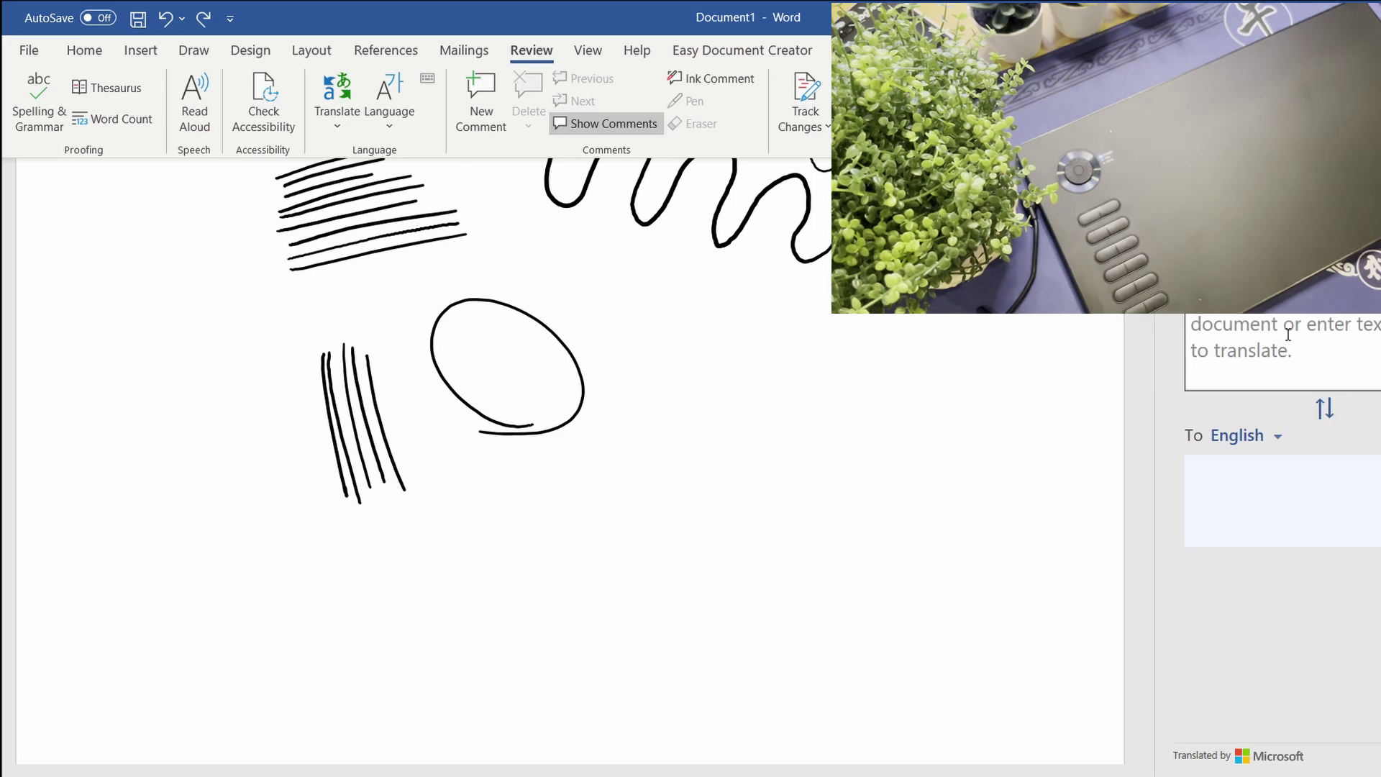